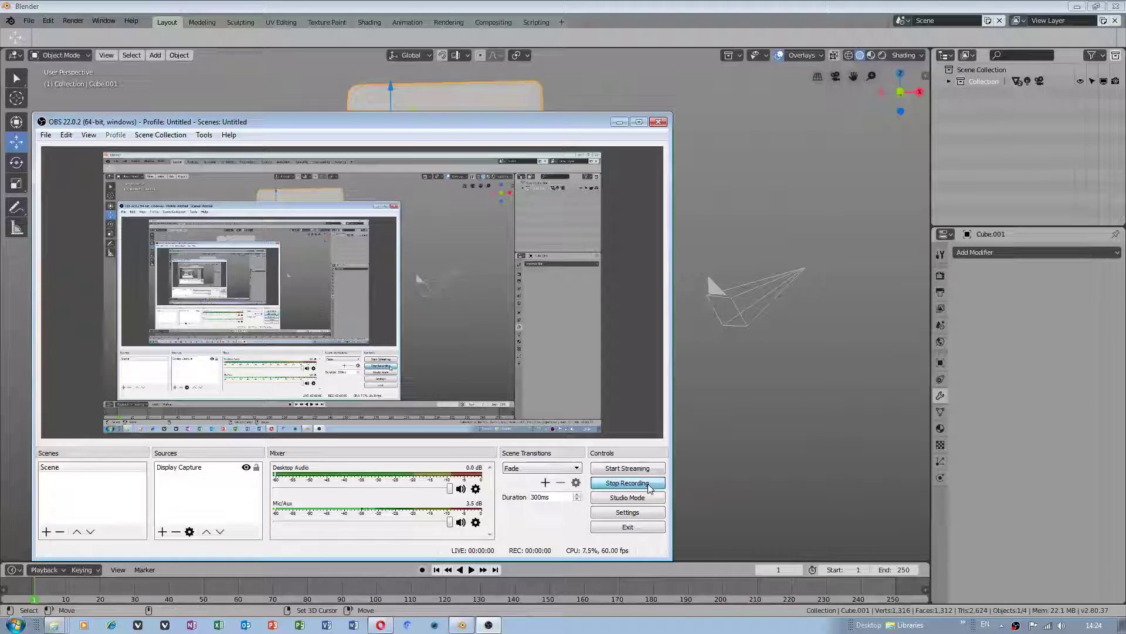
Step: Select the upper L-shape, then Shift-add the lower L-shape so it becomes the active object
click(618, 121)
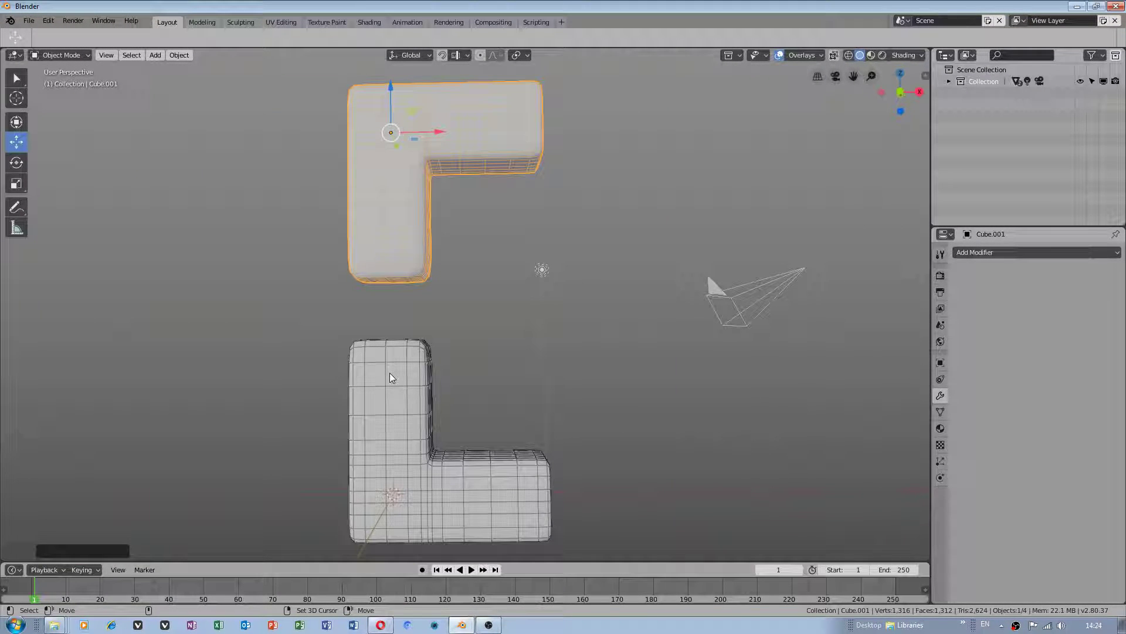
middle_drag(459, 349, 455, 348)
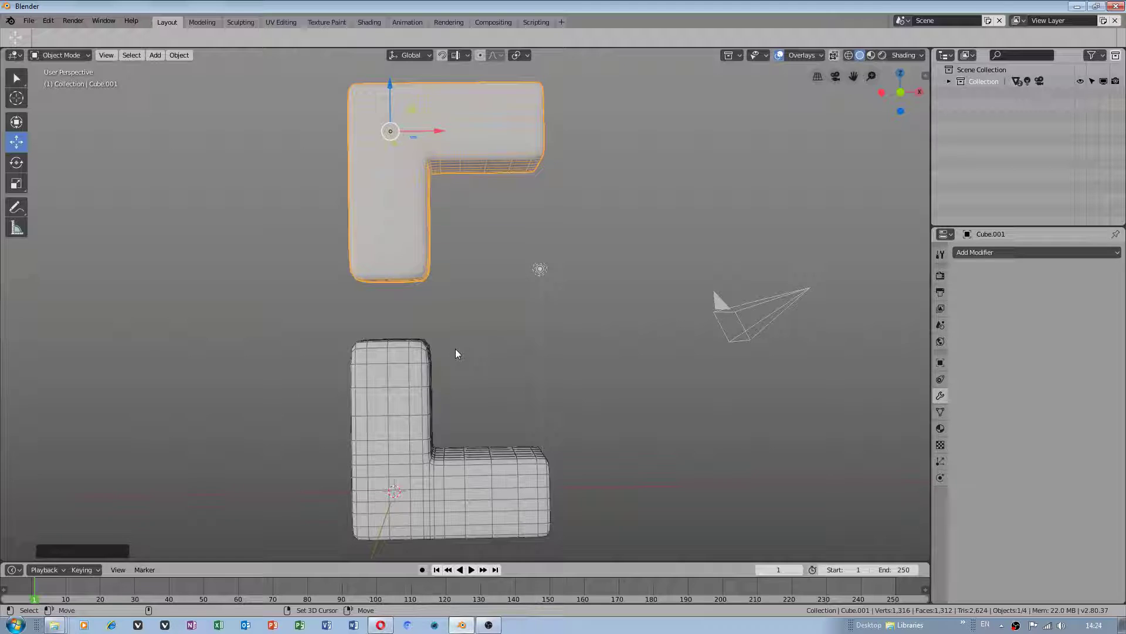
click(418, 393)
click(405, 234)
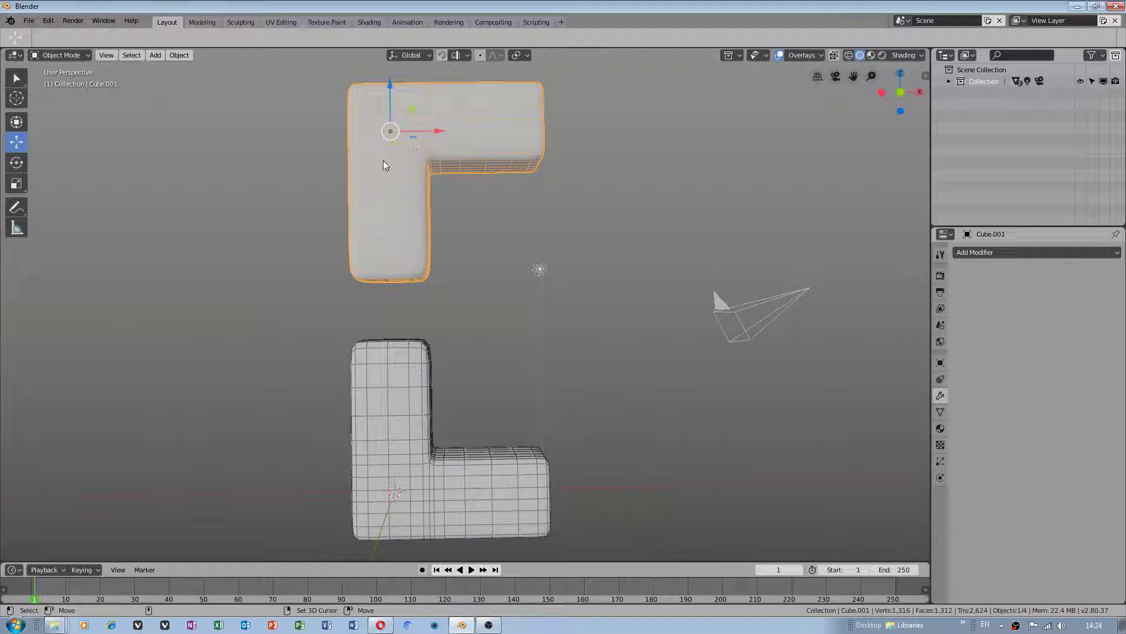
click(379, 395)
click(415, 207)
shift+click(393, 373)
click(388, 199)
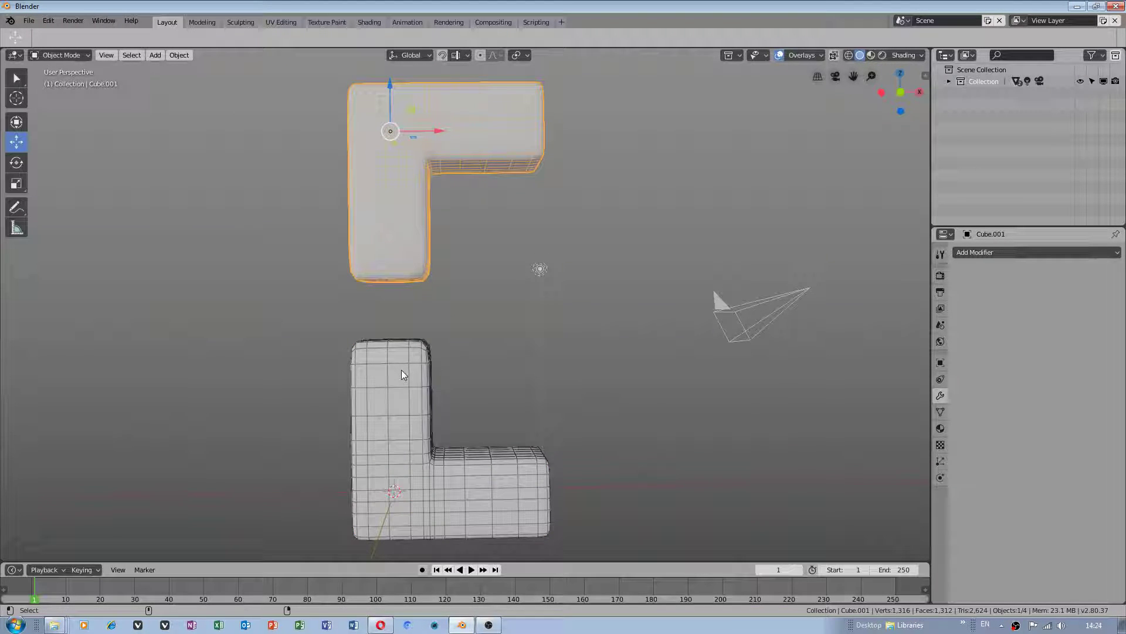
shift+click(393, 405)
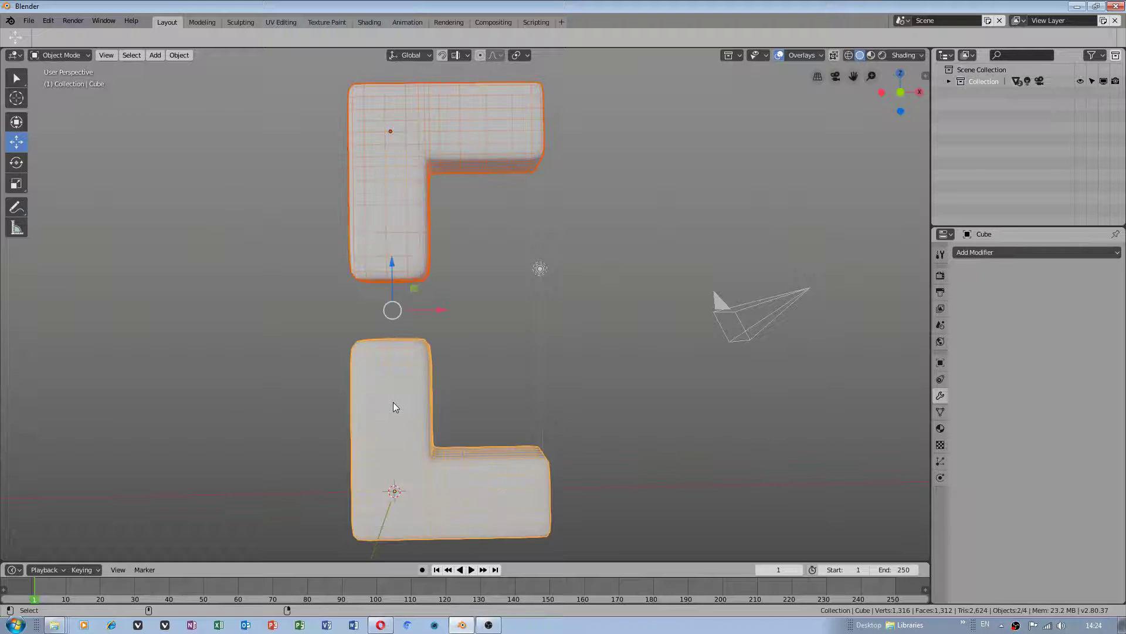
Step: Join the two selected L-shaped pieces into a single Cube object with Object > Join
click(178, 55)
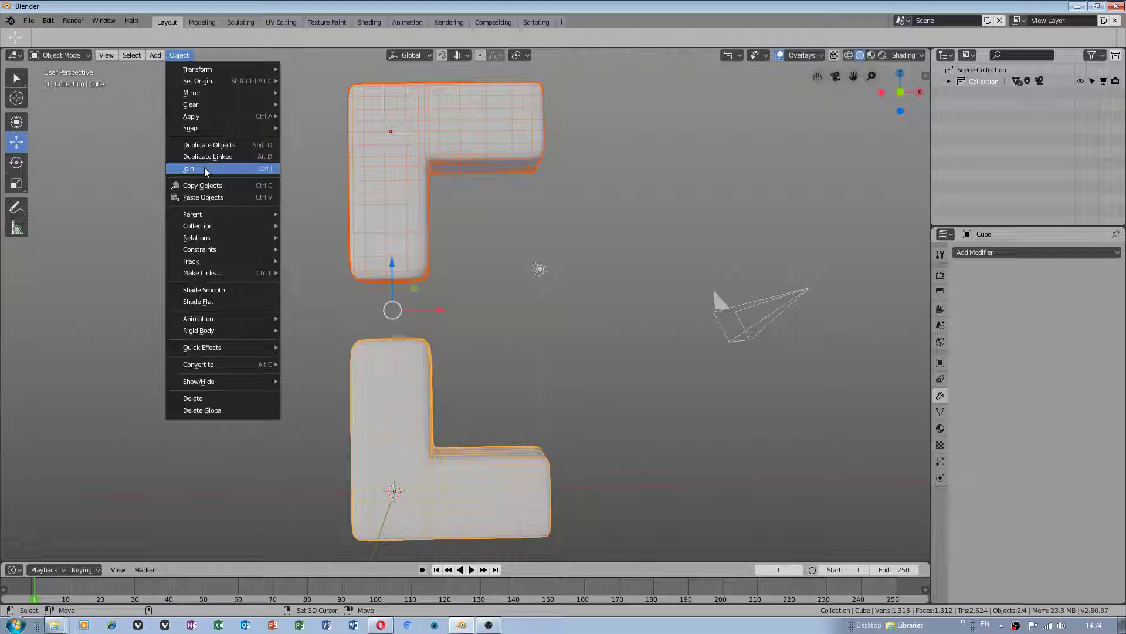
click(207, 169)
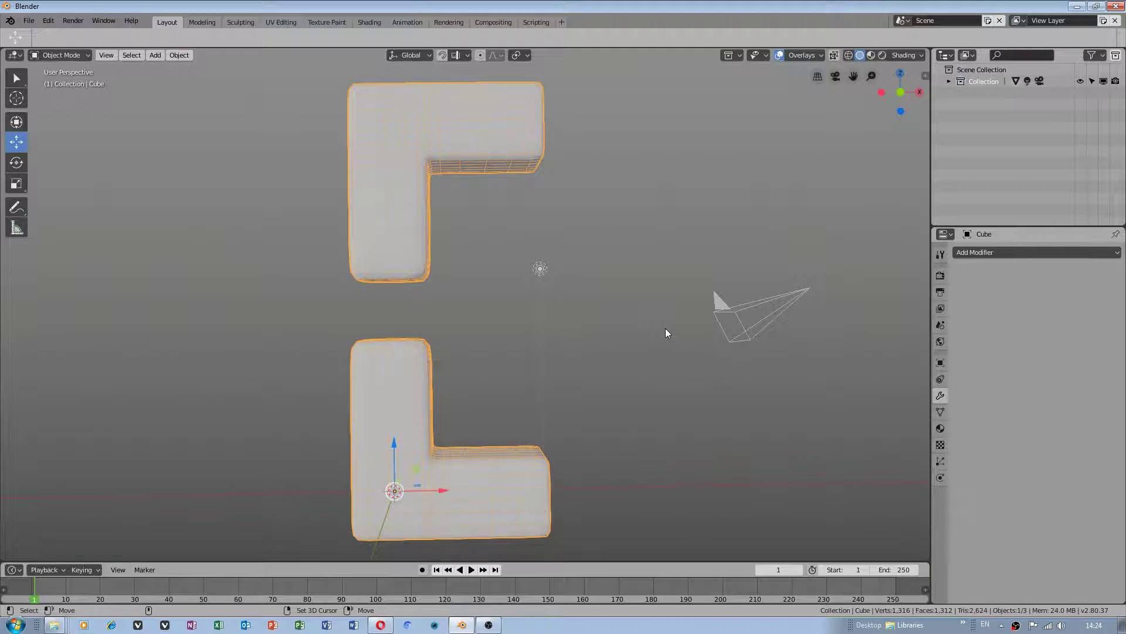
Step: Enter Edit Mode with X-ray on and lasso-select the edge loops around the column gap
click(53, 55)
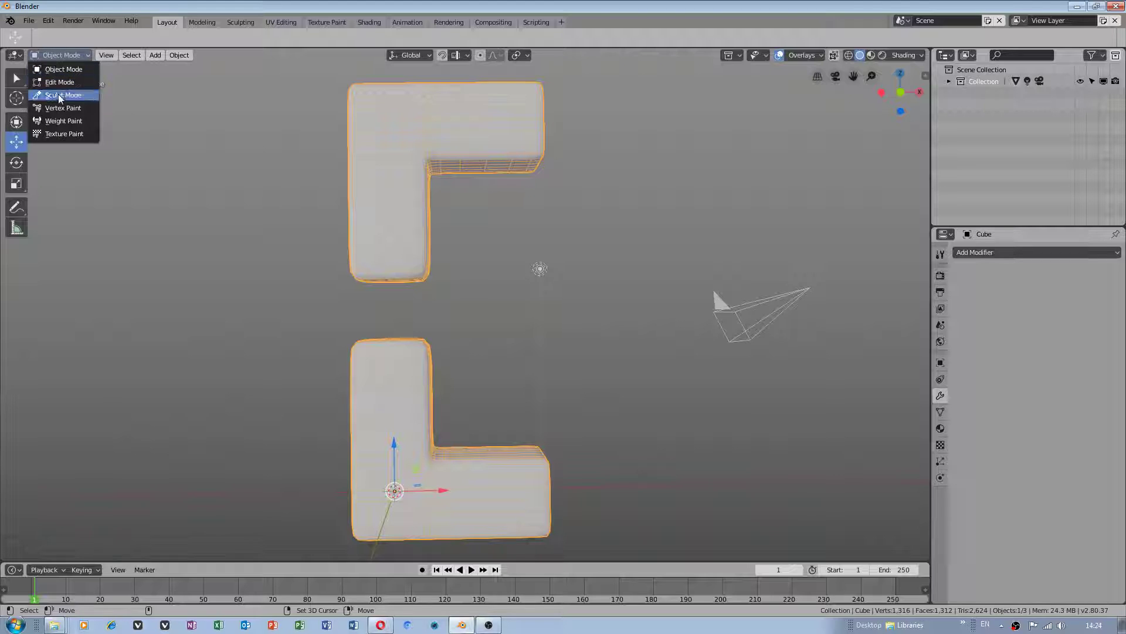
click(61, 83)
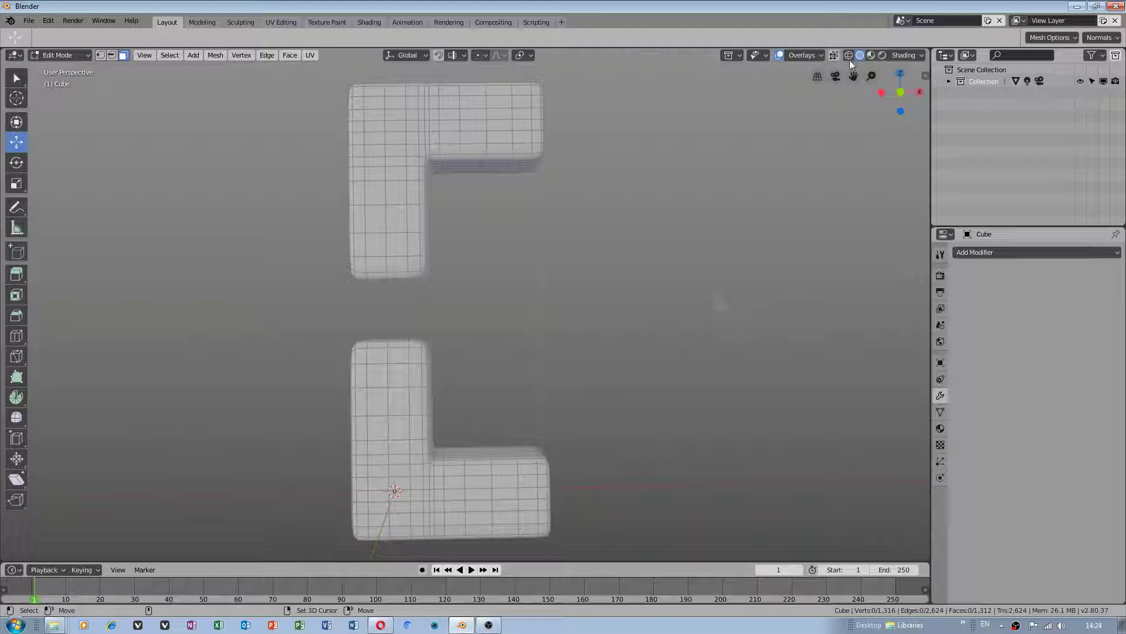
click(833, 55)
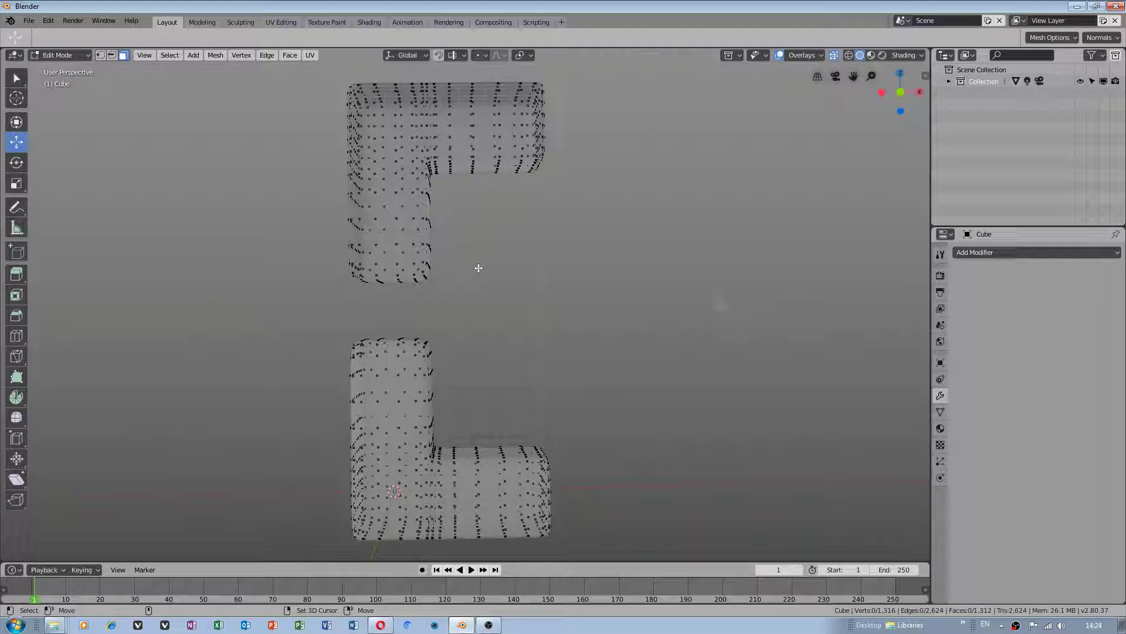
ctrl+right_drag(441, 265, 347, 356)
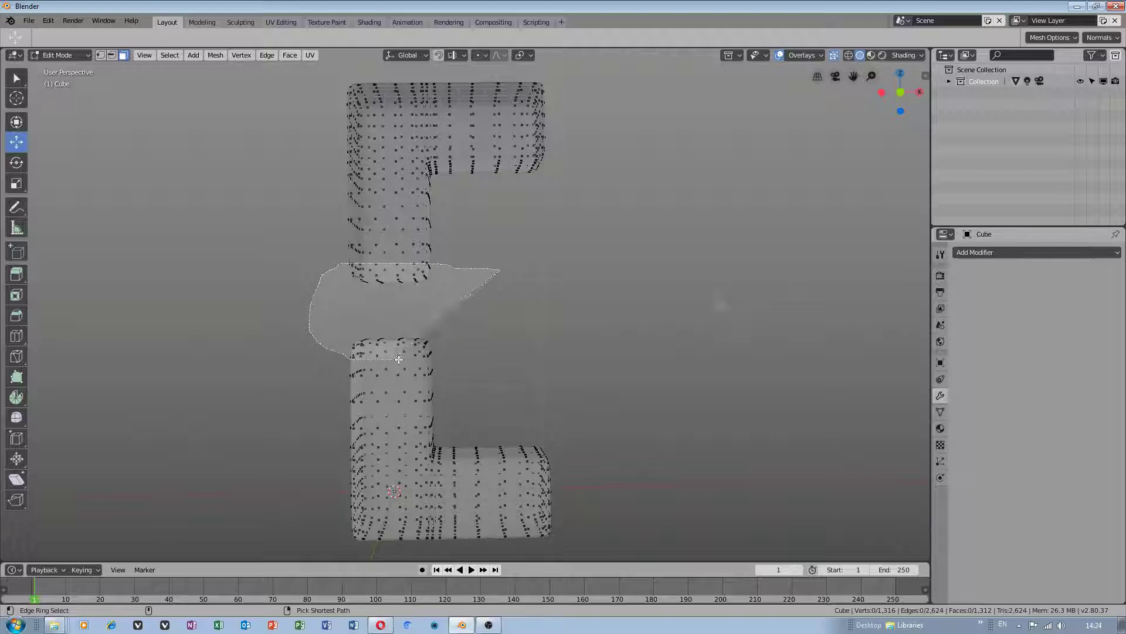
ctrl+right_drag(347, 356, 488, 314)
scroll(424, 275, up, 5)
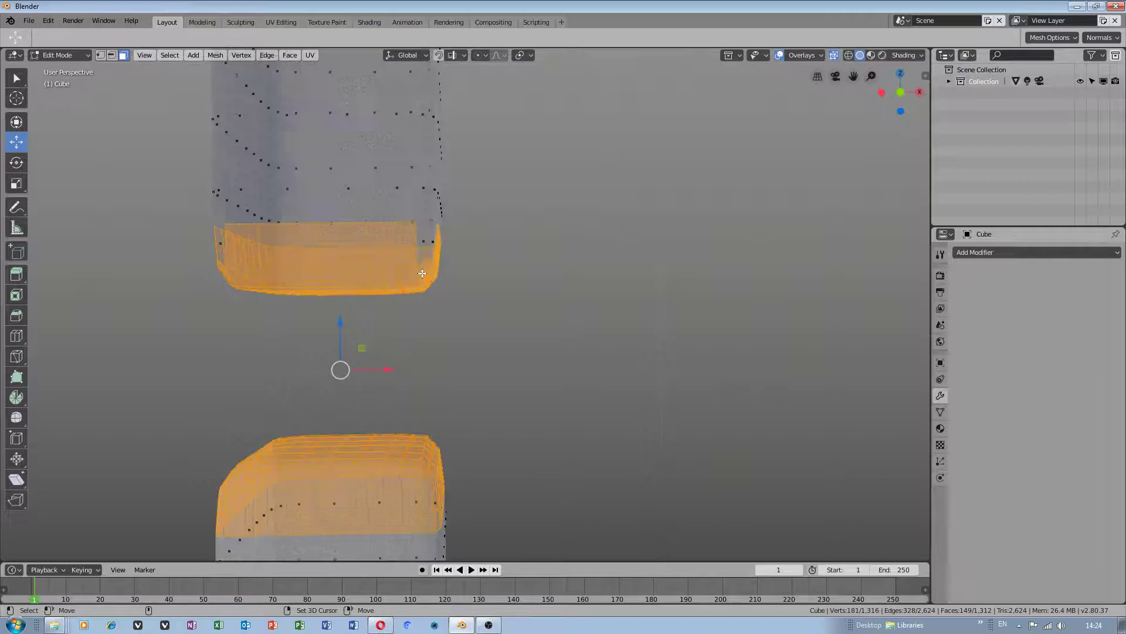
Step: Toggle X-ray off and on while picking a face and orbiting and panning to inspect the gap
click(835, 54)
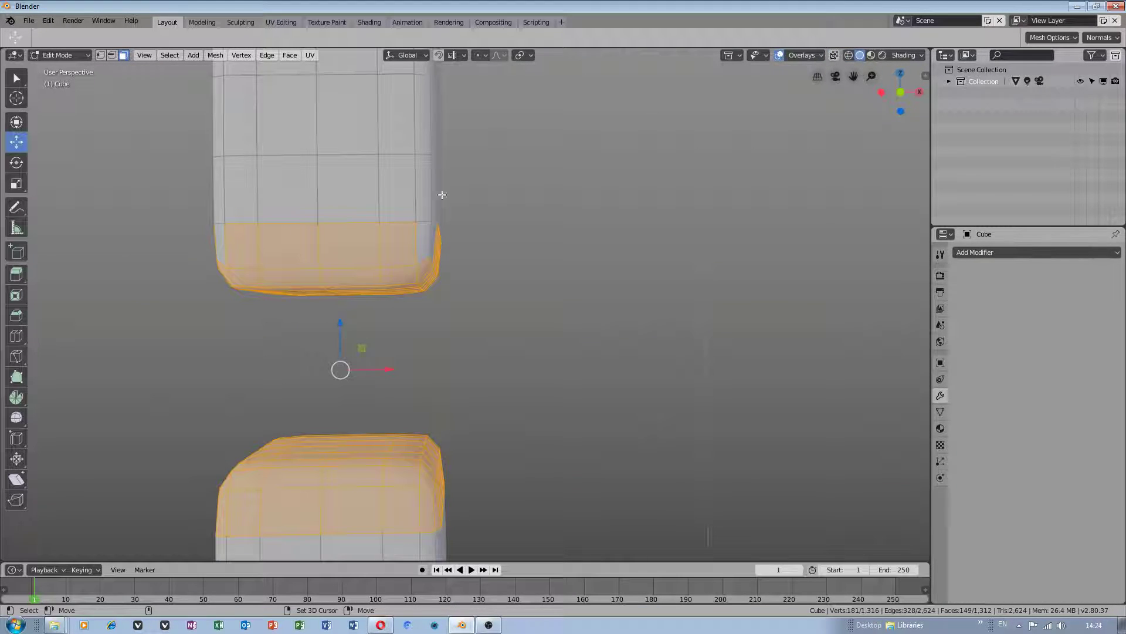
shift+click(424, 241)
mouse_move(549, 307)
middle_down()
mouse_move(503, 315)
mouse_move(566, 299)
mouse_move(553, 312)
middle_up()
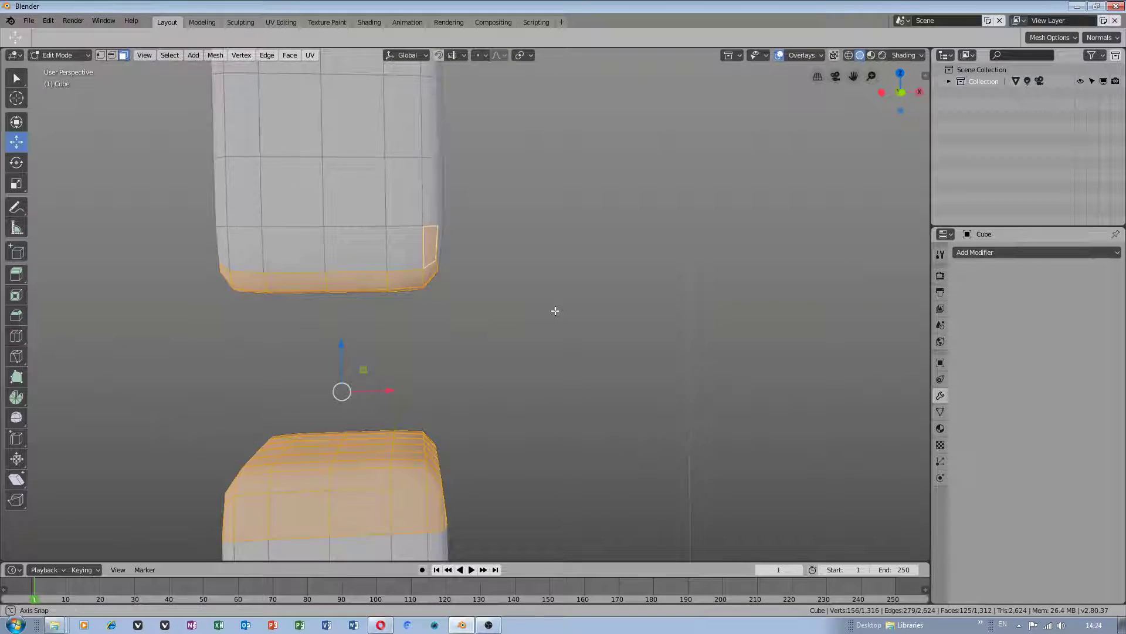
click(833, 54)
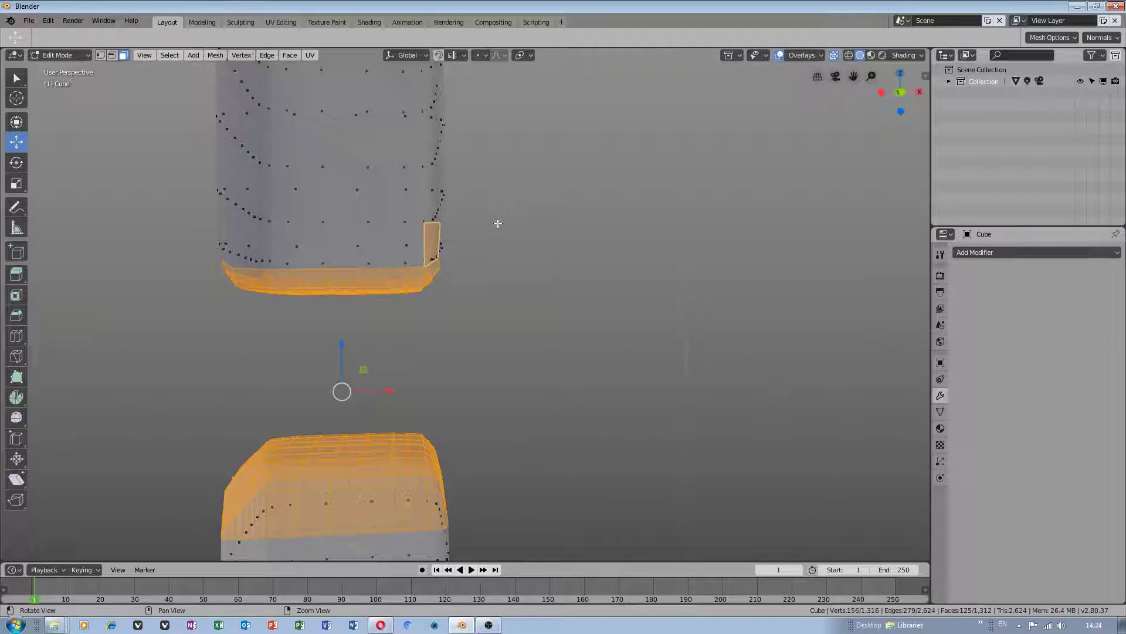
mouse_move(498, 224)
shift+middle_down()
mouse_move(575, 227)
mouse_move(567, 246)
shift+middle_up()
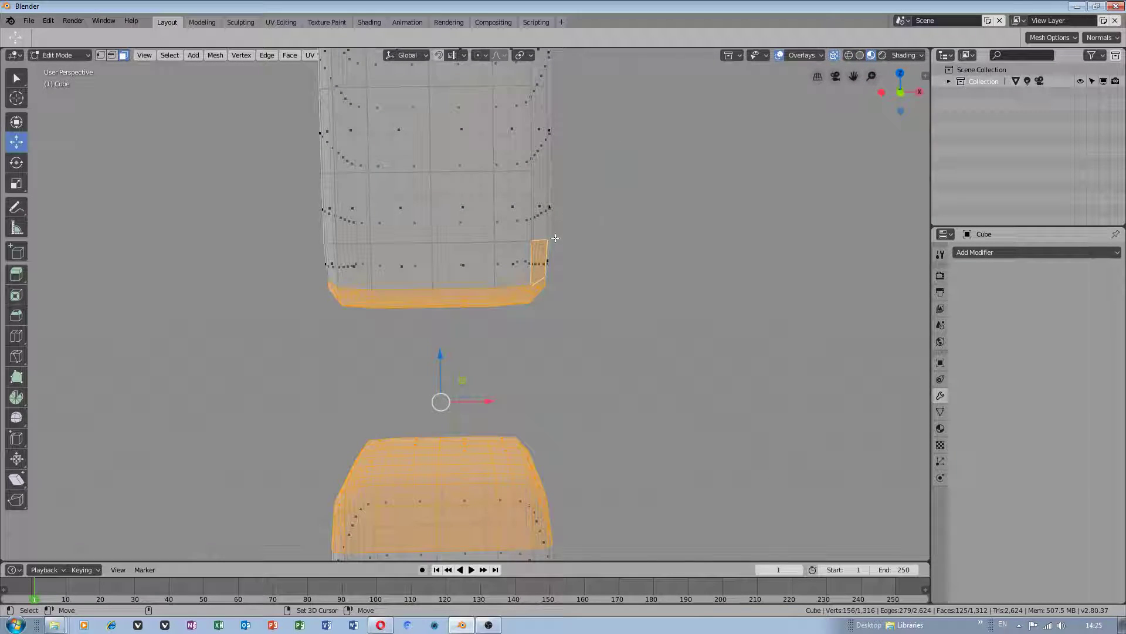
Step: Rotate the studio lighting, choose a different lighting sphere, and raise the viewport background to 0.978
middle_drag(609, 306, 606, 307)
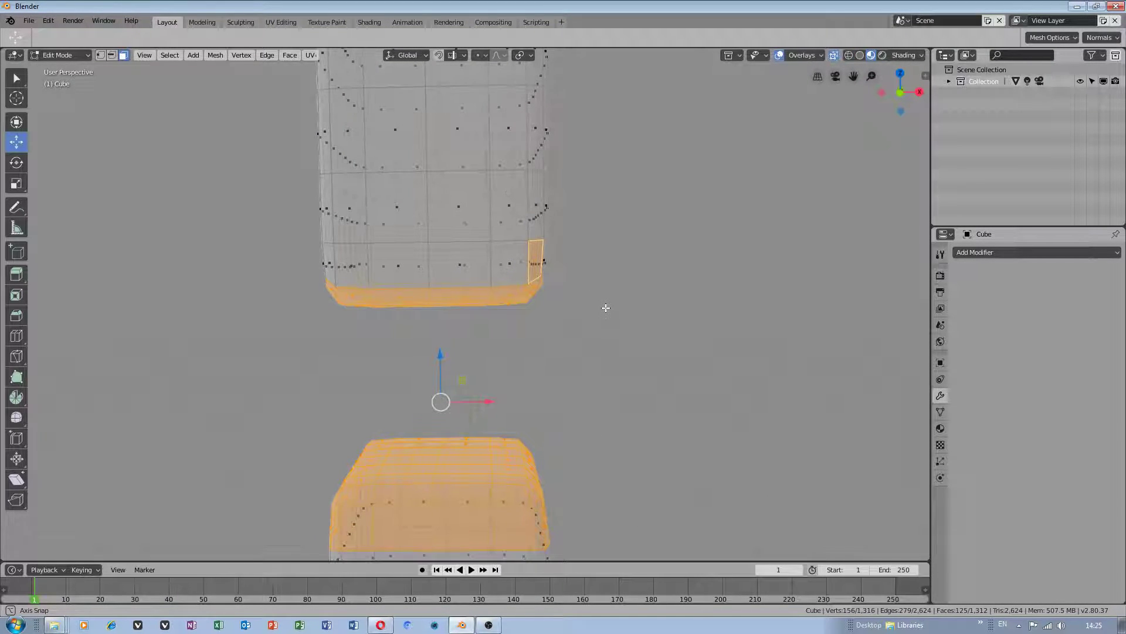
click(906, 56)
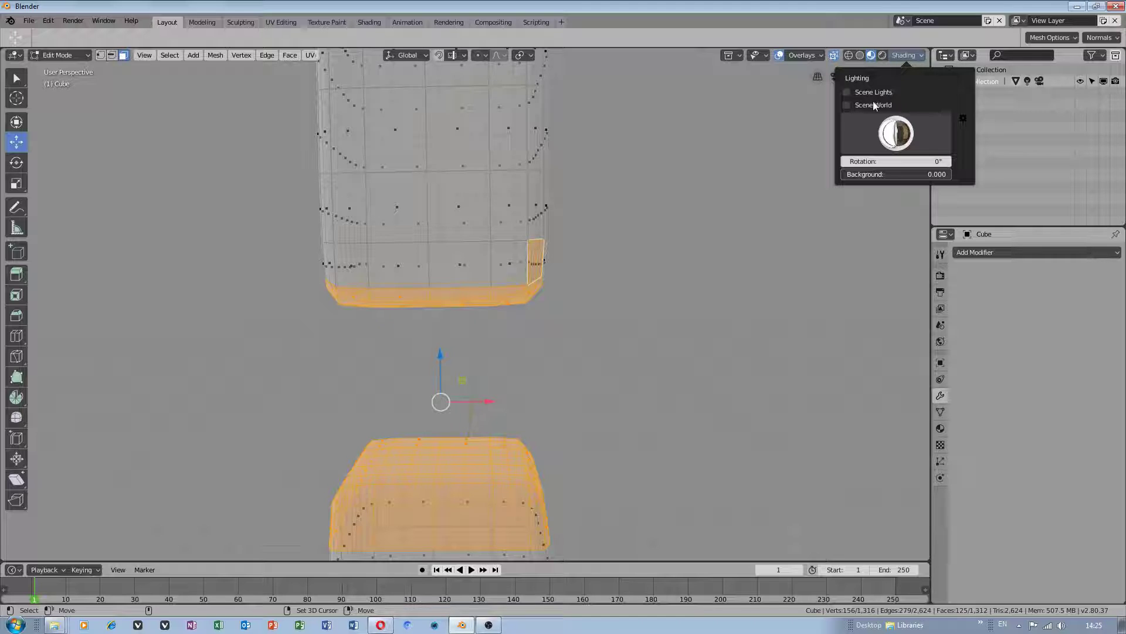
click(850, 93)
click(850, 93)
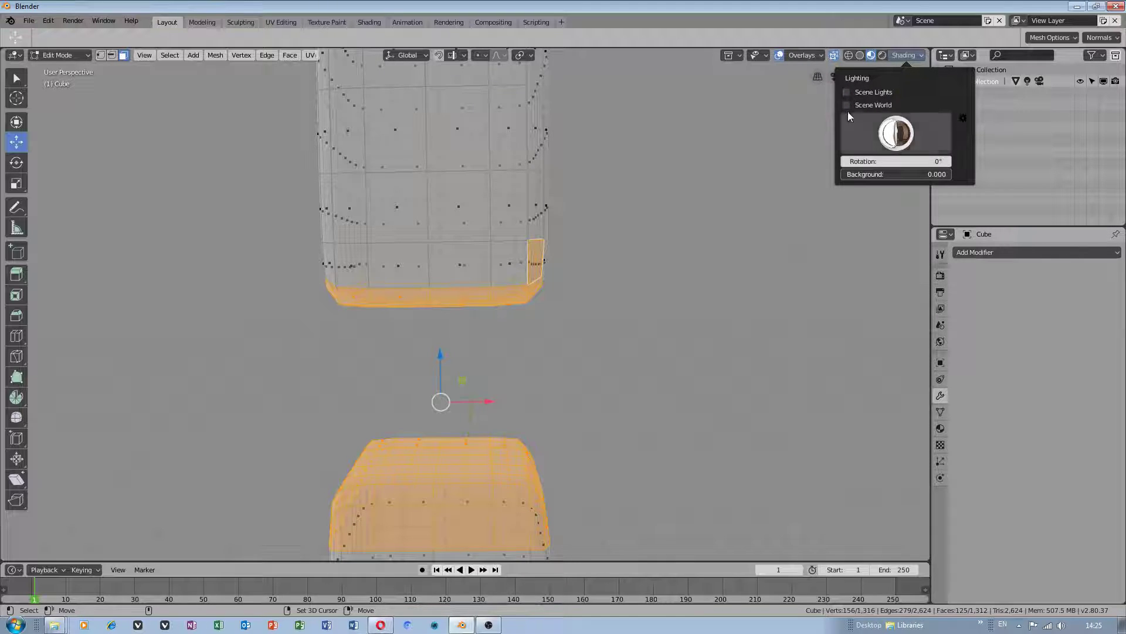
click(846, 105)
mouse_move(874, 161)
mouse_down()
mouse_move(921, 161)
mouse_move(869, 161)
mouse_up()
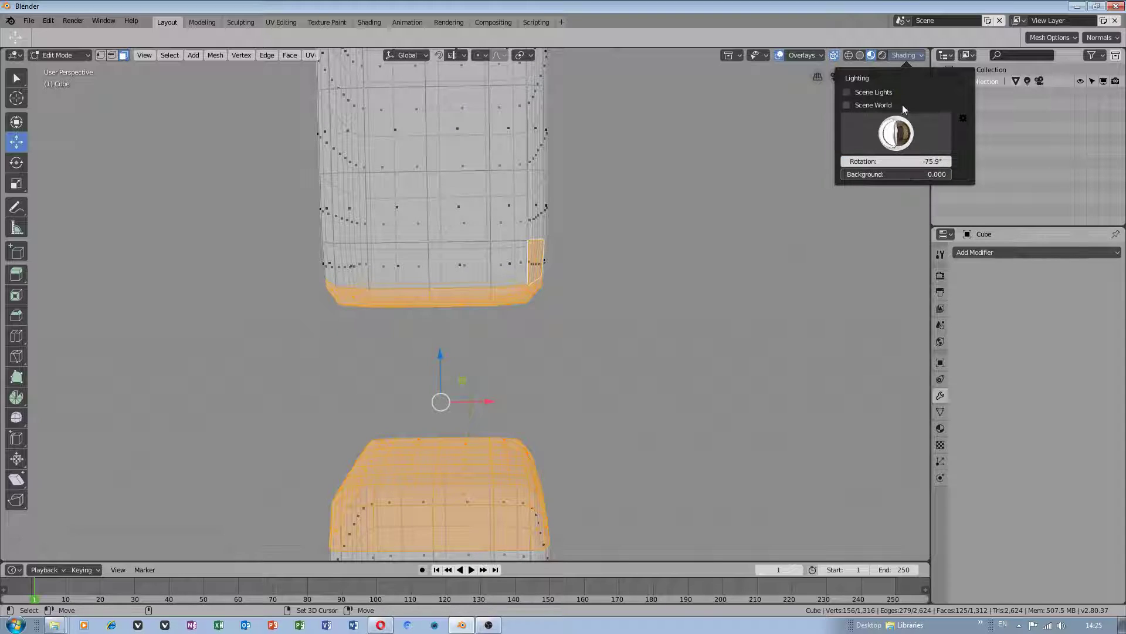
click(903, 141)
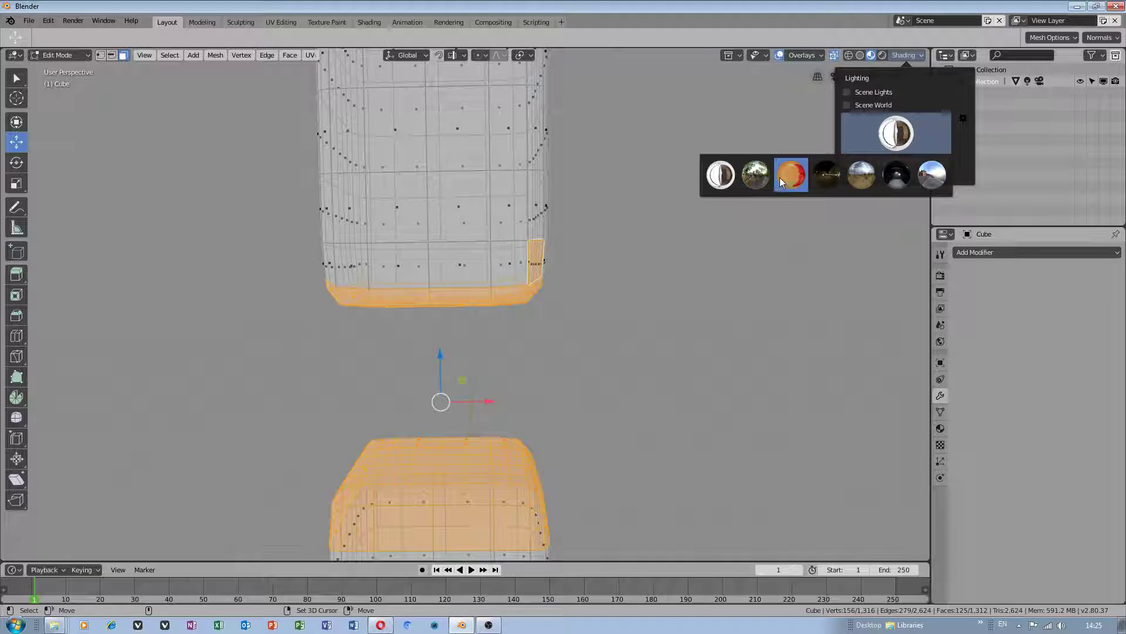
click(760, 176)
click(906, 55)
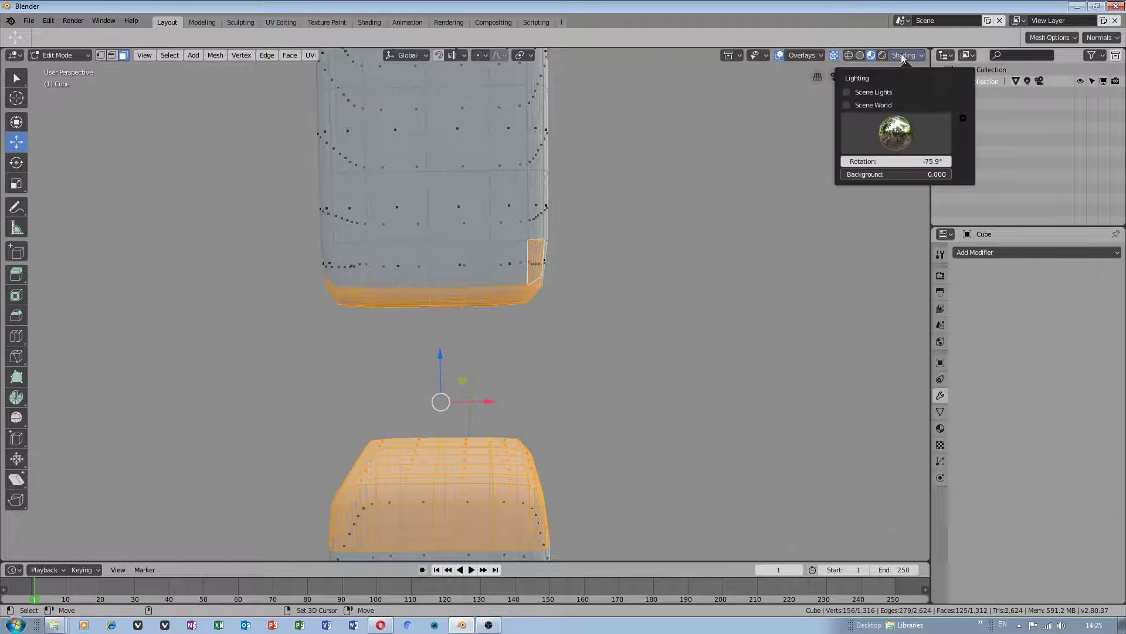
mouse_move(865, 174)
mouse_down()
mouse_move(951, 174)
mouse_move(951, 161)
mouse_move(894, 139)
mouse_up()
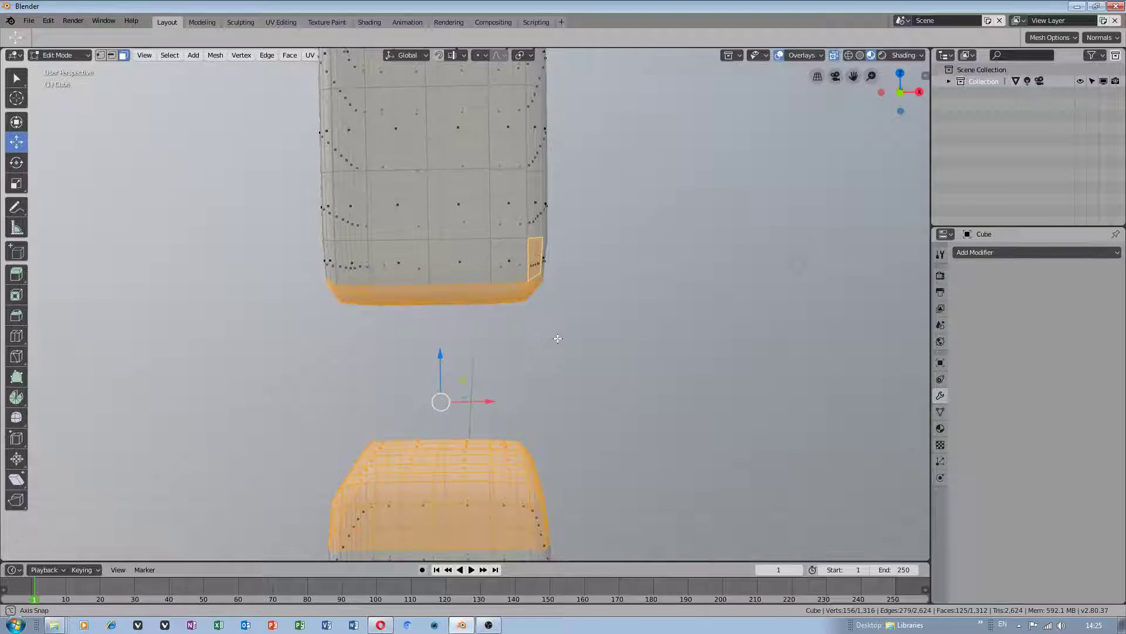
Step: Undo the end-loop stretch, deselect all, and try picking faces on top of the lower piece
key(ctrl+z)
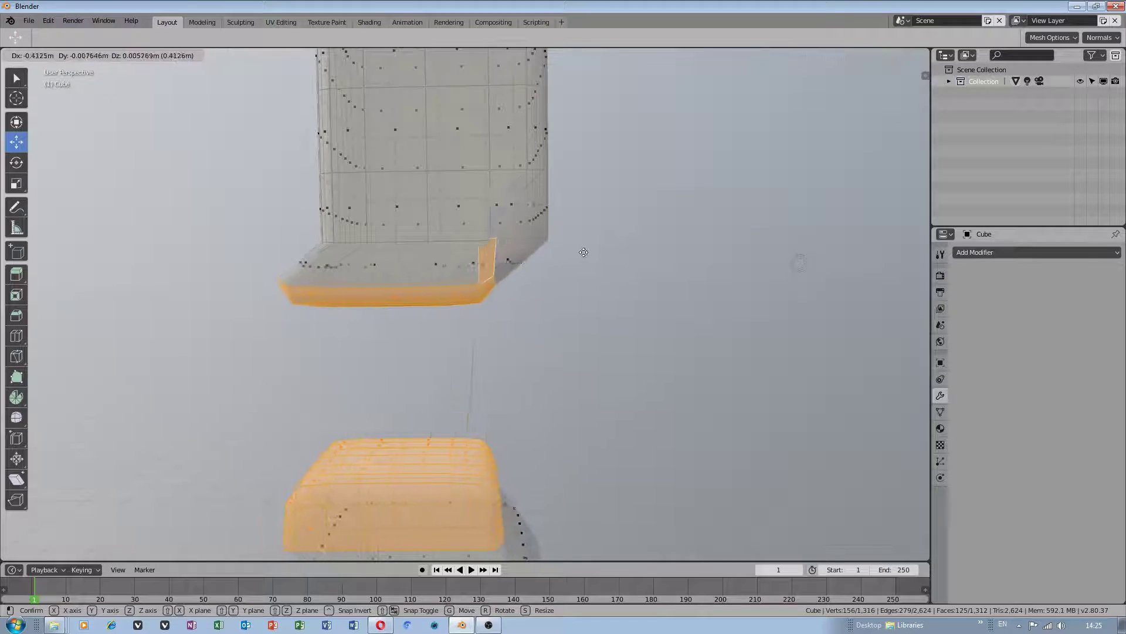
key(ctrl+z)
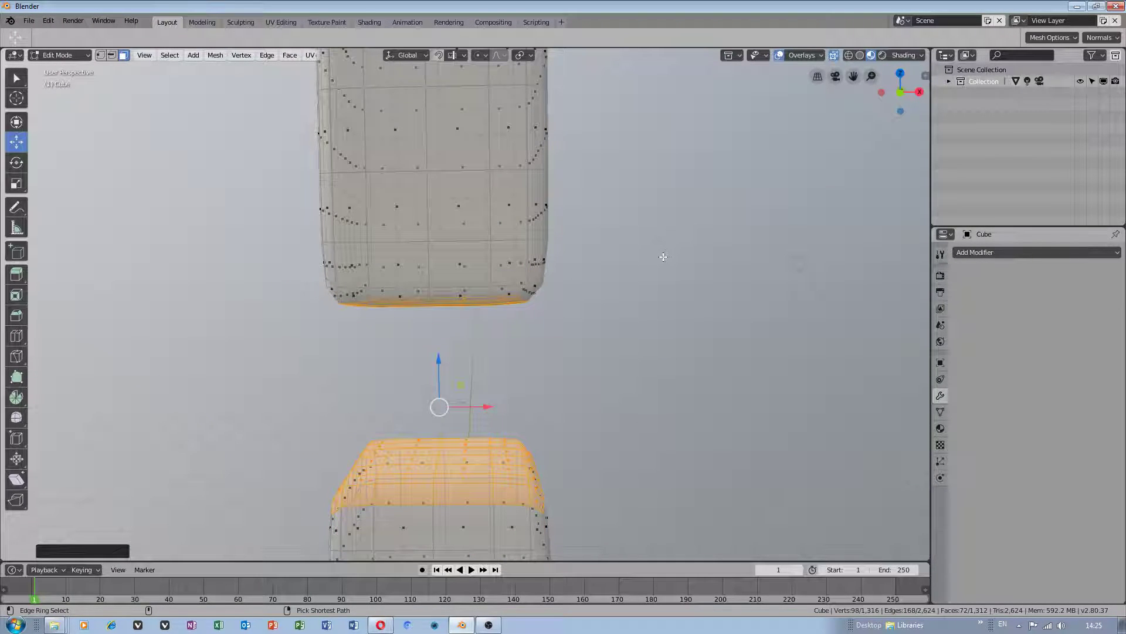
key(alt+a)
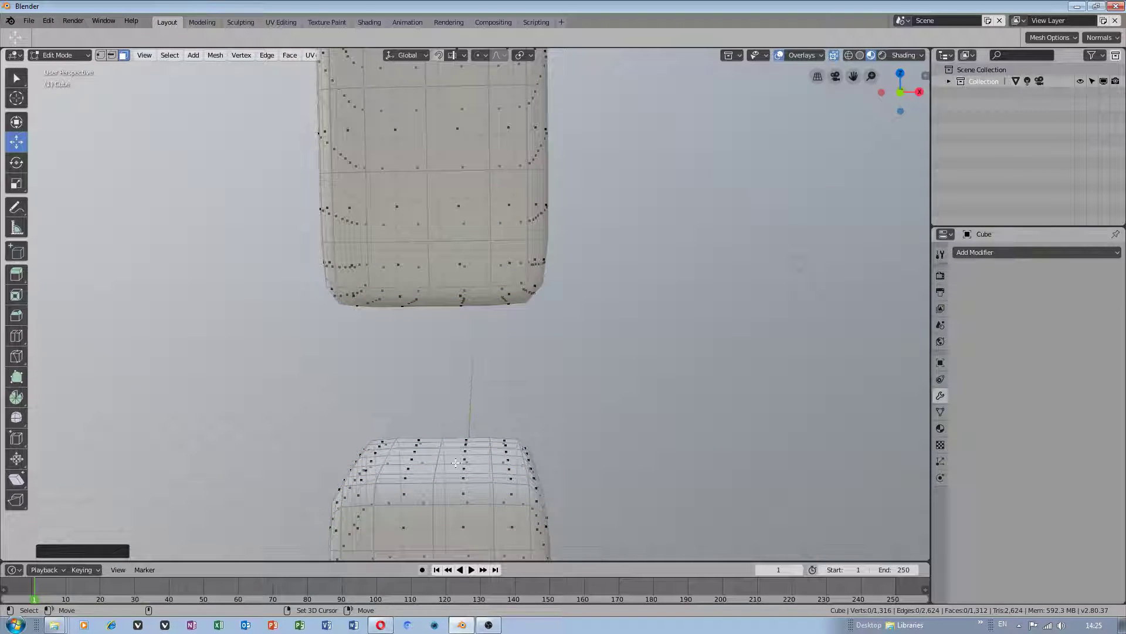
click(411, 471)
click(464, 469)
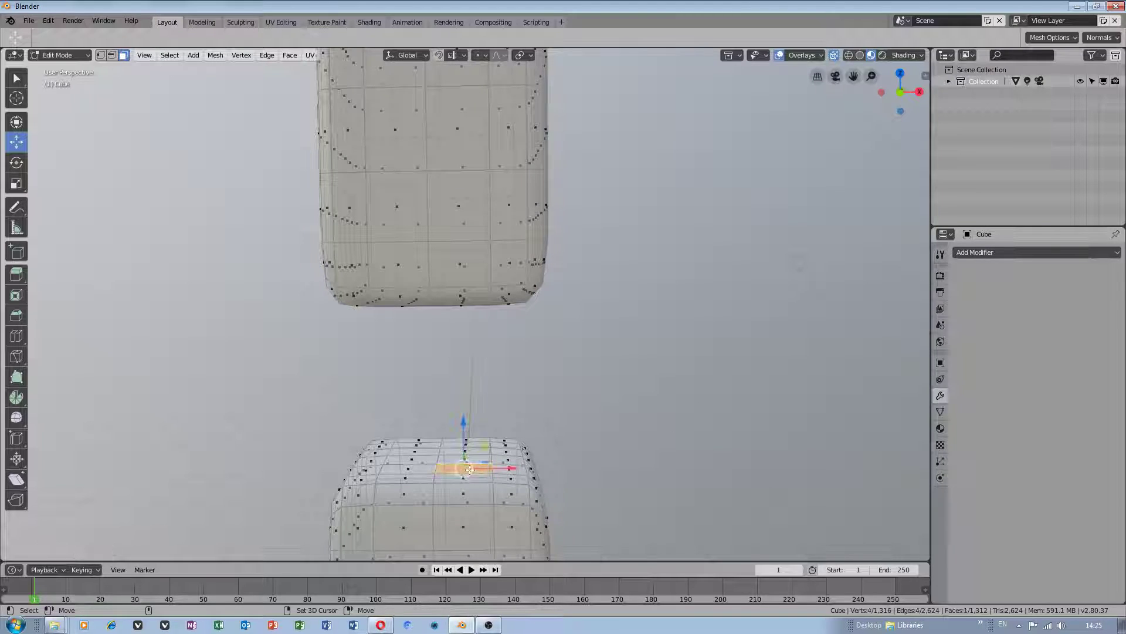
click(674, 390)
click(504, 453)
shift+click(391, 472)
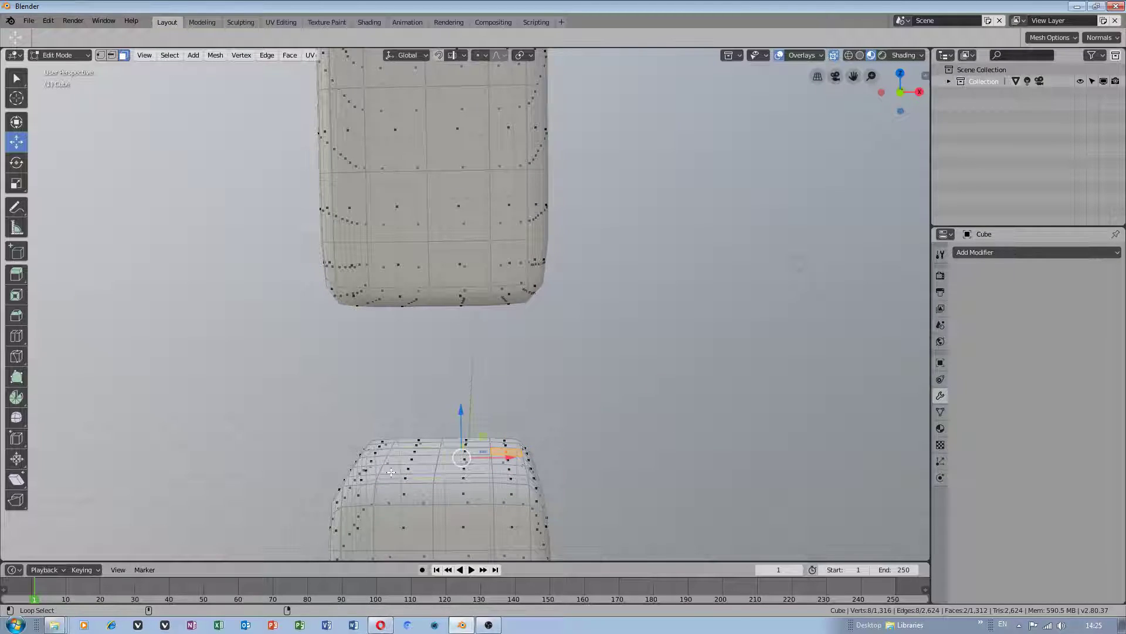
click(645, 405)
Step: Box-select the facing end caps of both pieces and delete them as faces
mouse_move(668, 275)
ctrl+right_down()
mouse_move(575, 253)
mouse_move(256, 463)
mouse_move(520, 378)
ctrl+right_up()
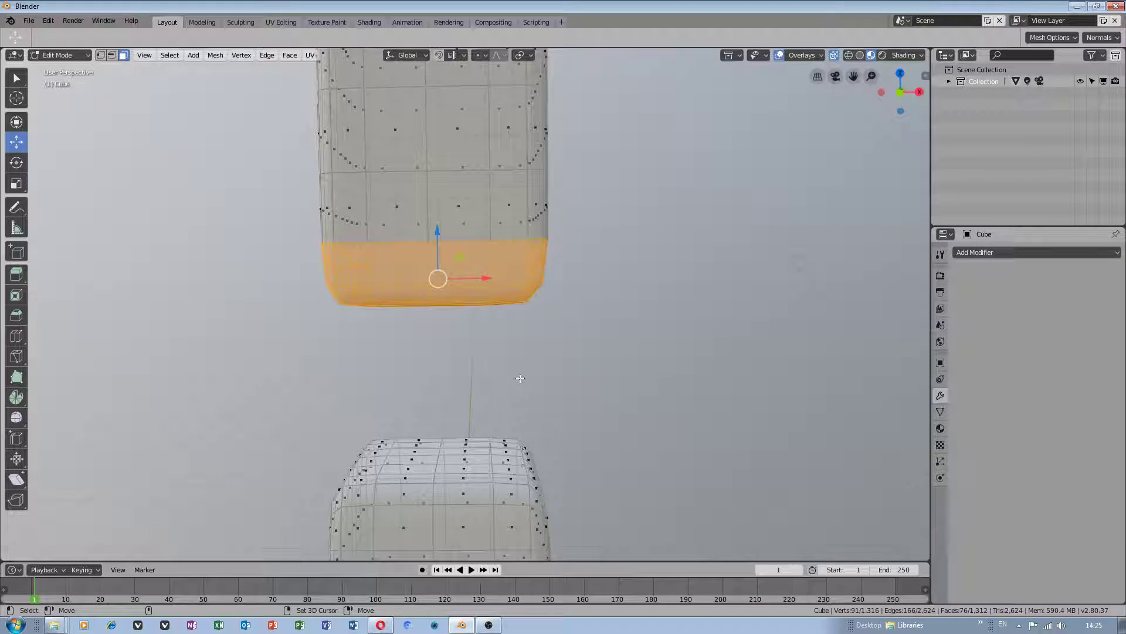
scroll(533, 394, down, 3)
mouse_move(536, 397)
middle_down()
mouse_move(555, 397)
mouse_move(601, 336)
middle_up()
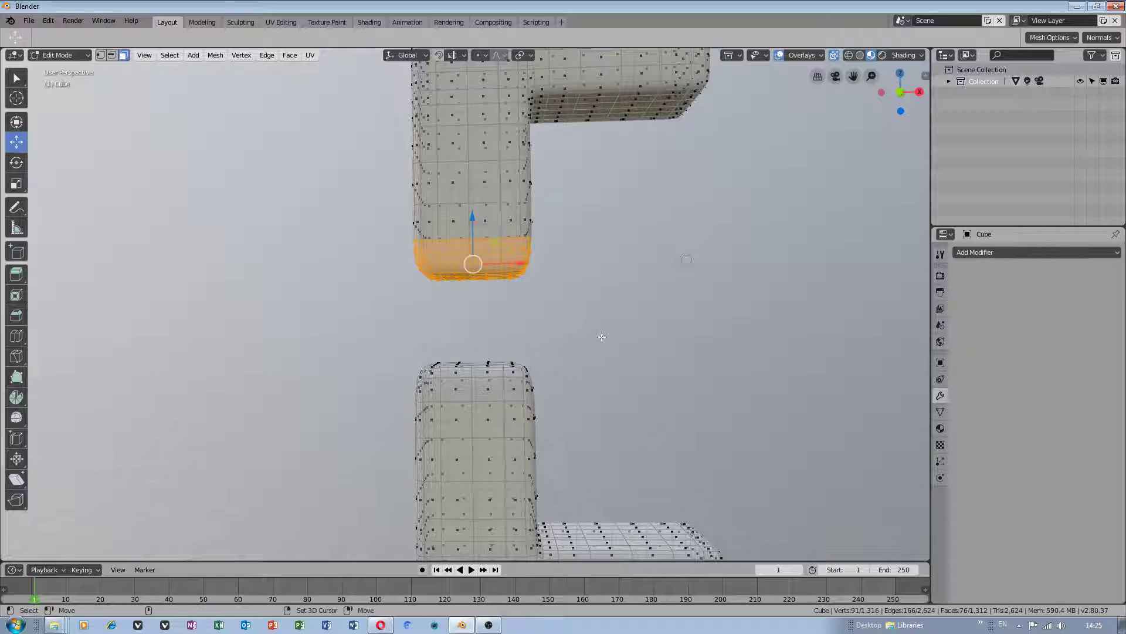
key(ctrl+KP_Subtract)
key(ctrl+KP_Subtract)
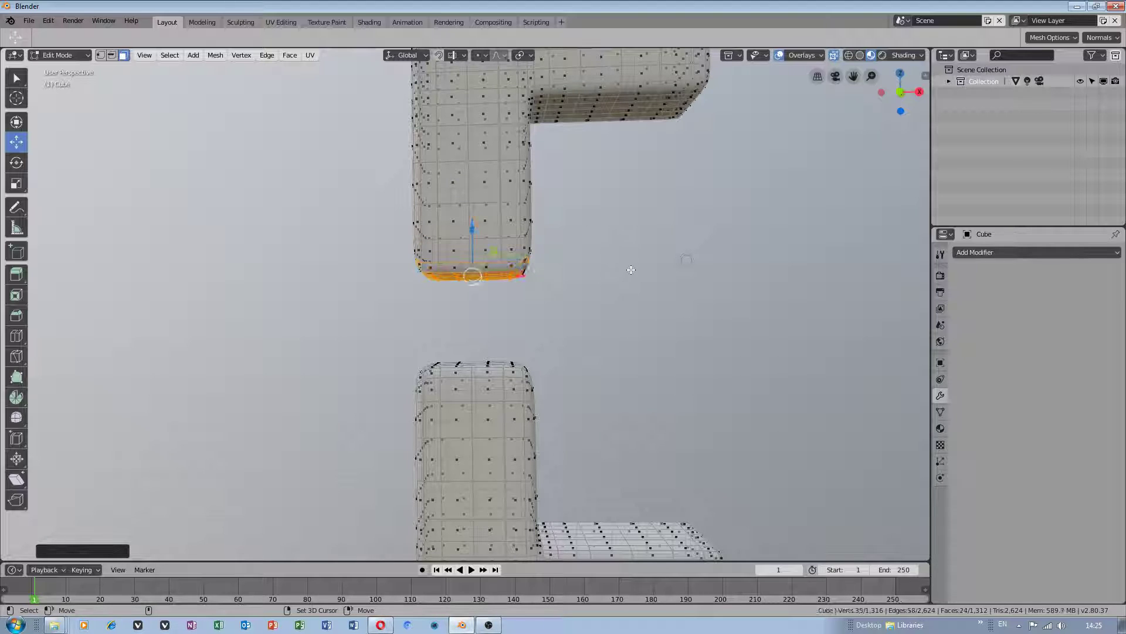
key(alt+a)
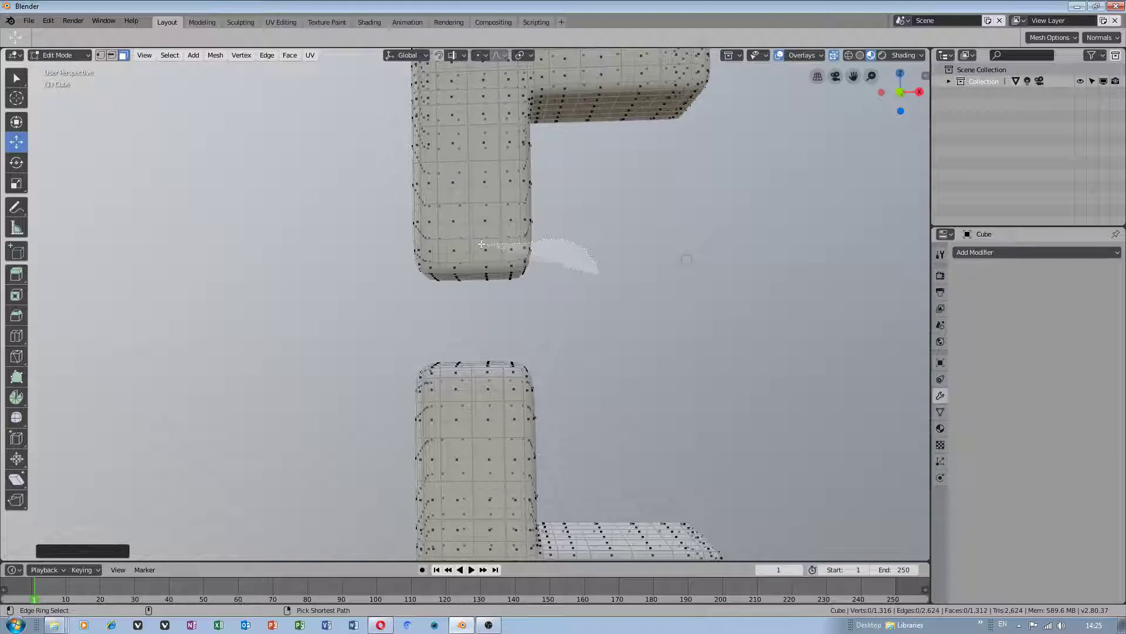
mouse_move(481, 244)
ctrl+right_down()
mouse_move(501, 399)
mouse_move(632, 366)
ctrl+right_up()
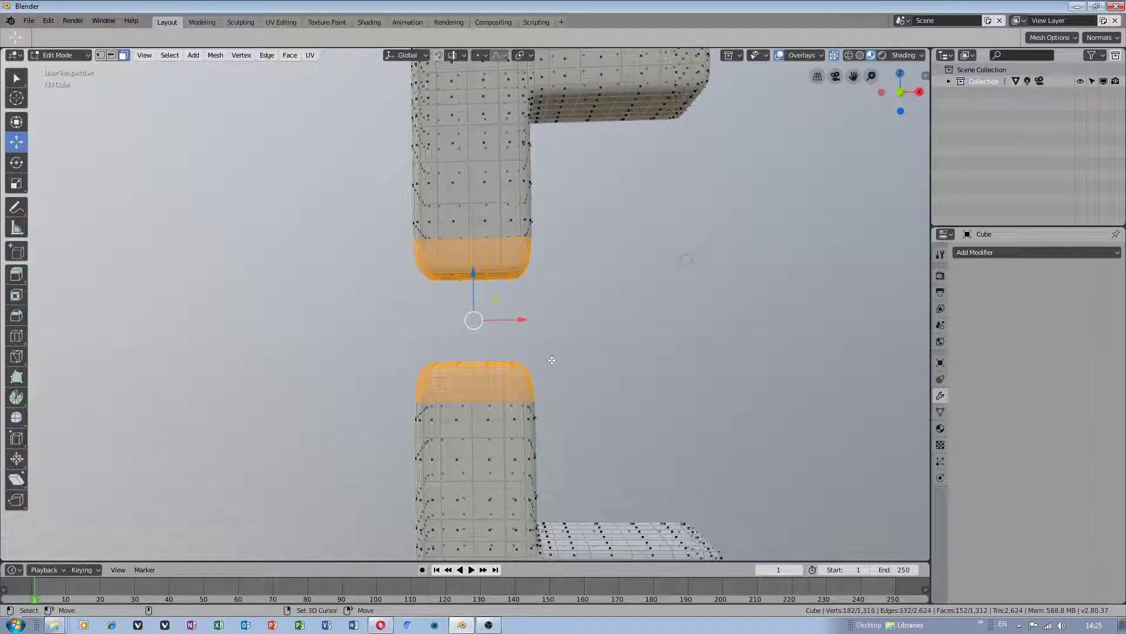
mouse_move(552, 359)
middle_down()
mouse_move(633, 365)
mouse_move(251, 330)
mouse_move(246, 262)
mouse_move(564, 351)
mouse_move(525, 362)
middle_up()
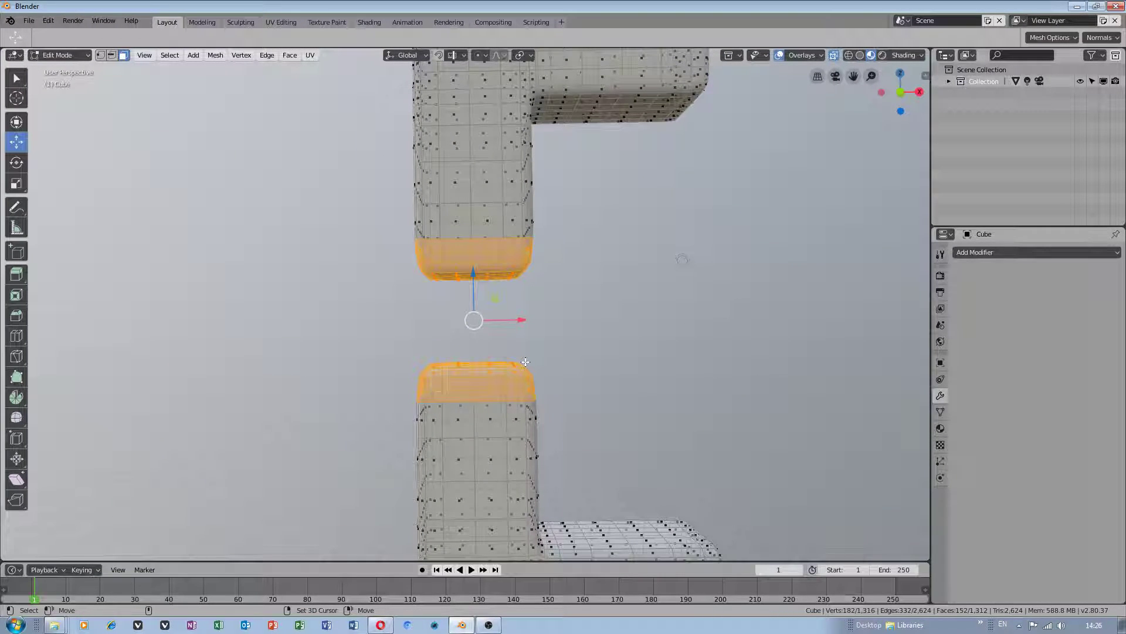
key(x)
click(491, 385)
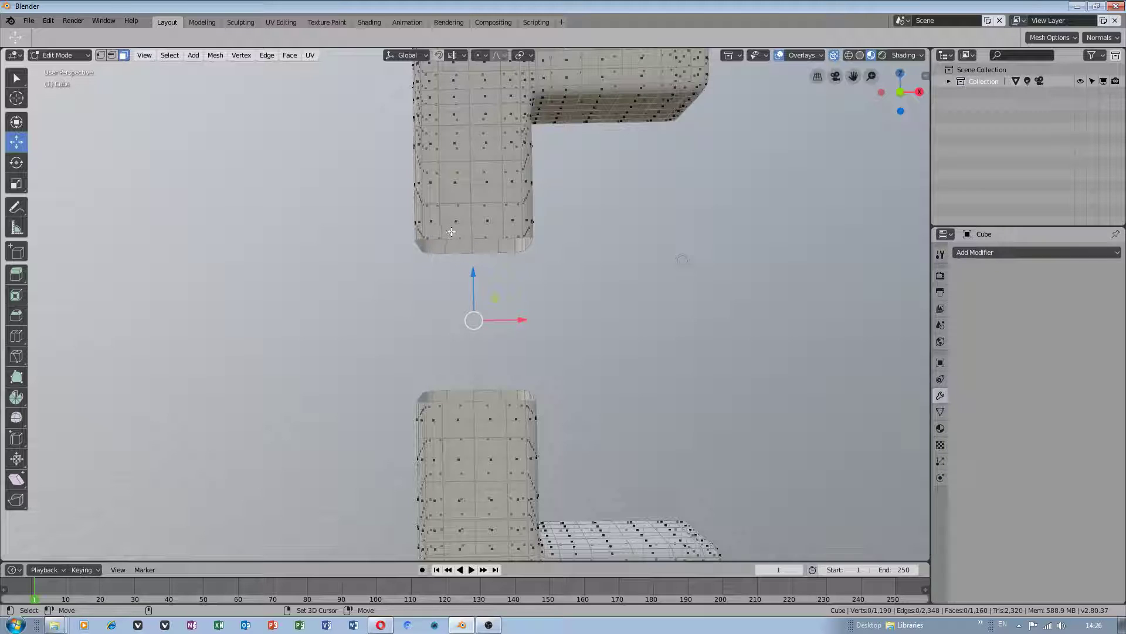
Step: With X-ray off in Edge select mode, select both open rim loops and bring up the Ctrl+E Edge menu
middle_drag(478, 223, 583, 252)
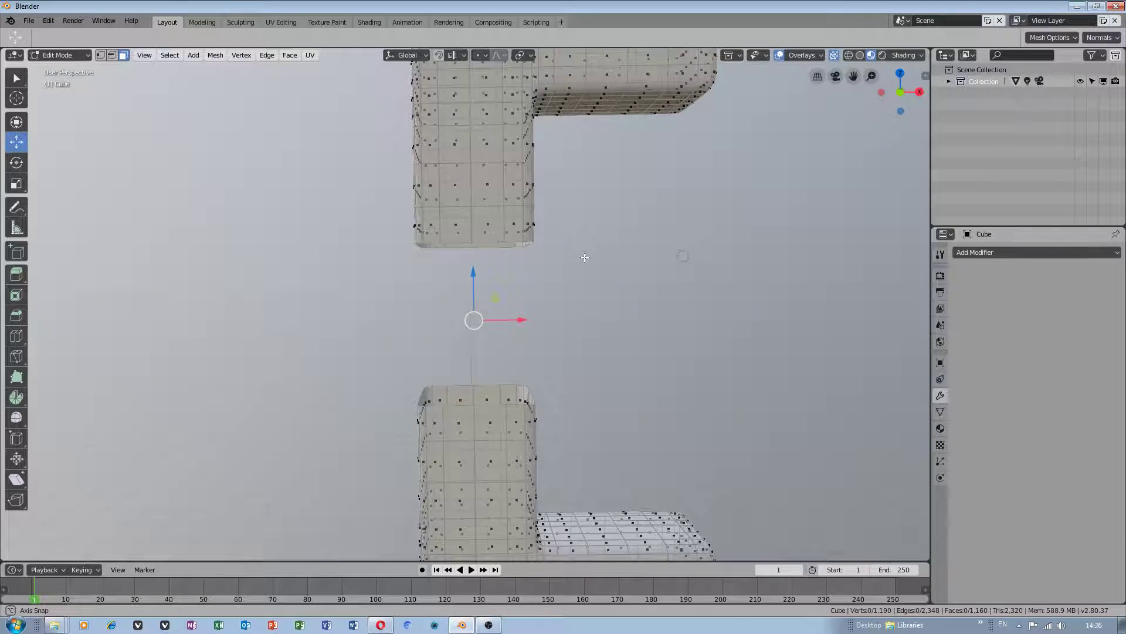
click(834, 55)
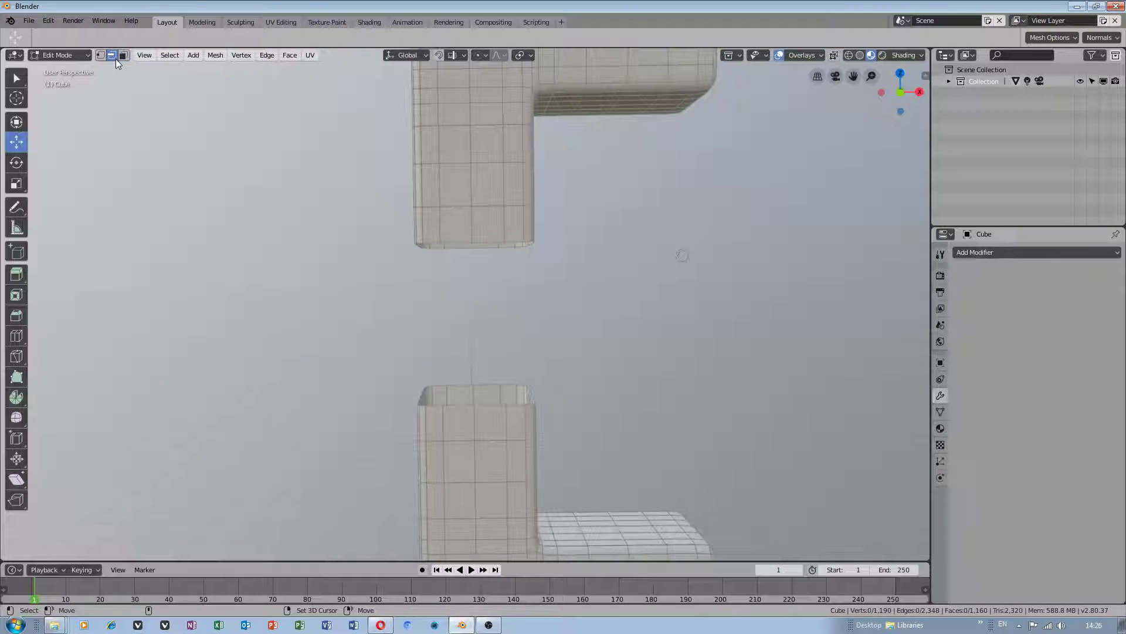
click(456, 240)
alt+click(458, 241)
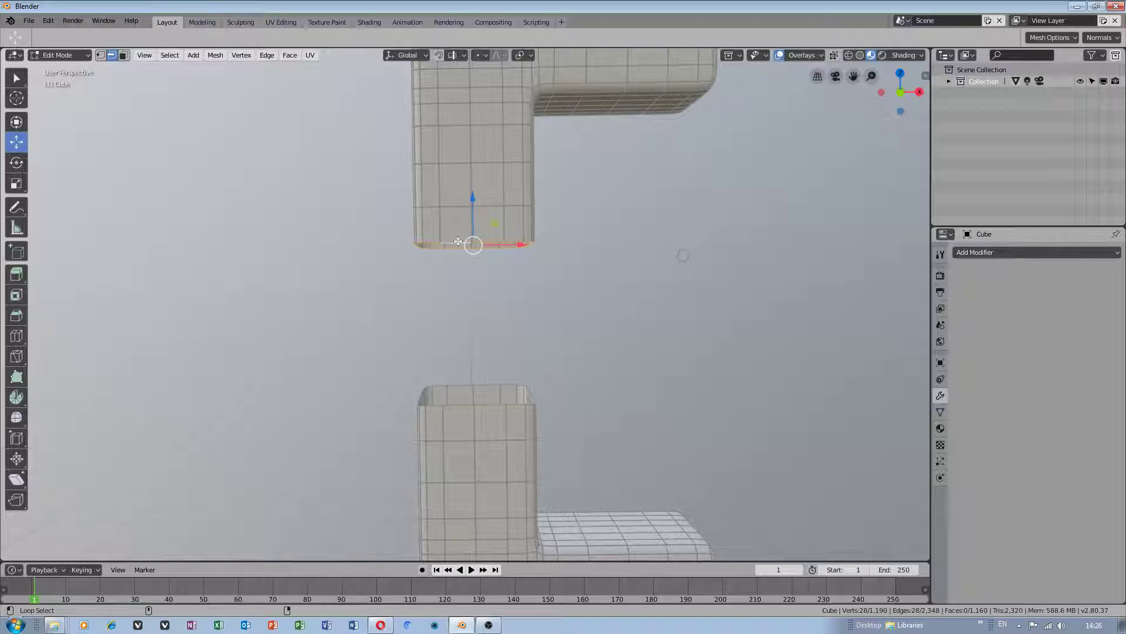
alt+shift+click(455, 407)
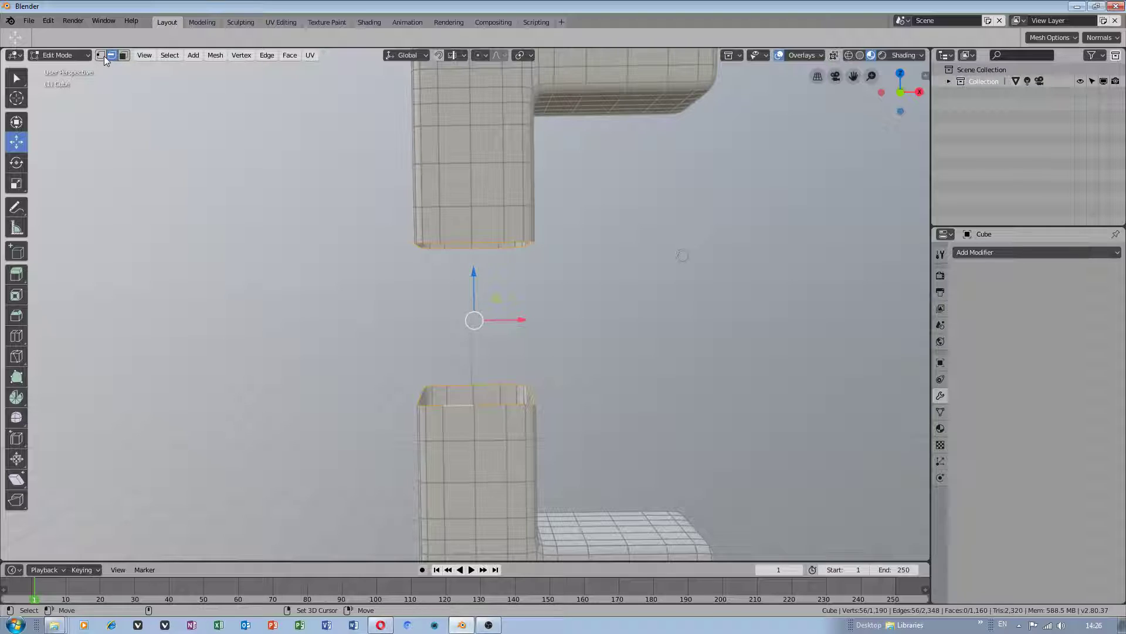
middle_drag(568, 290, 521, 282)
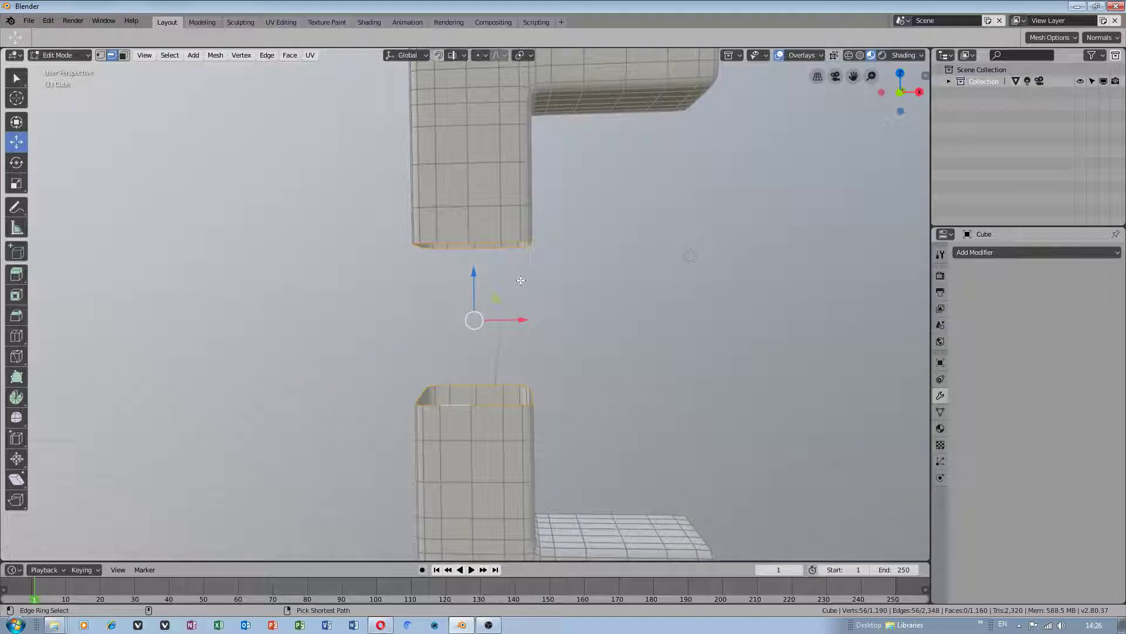
key(ctrl+e)
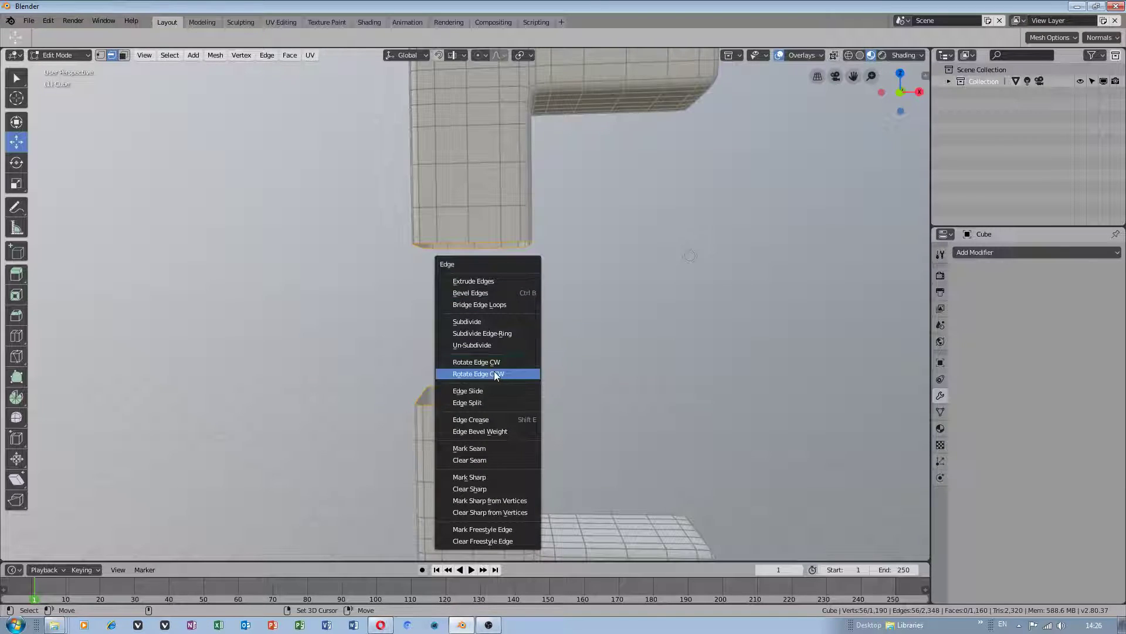
Step: Bridge the two rim loops with Connect Loops set to Closed Loop and Merge enabled
click(491, 304)
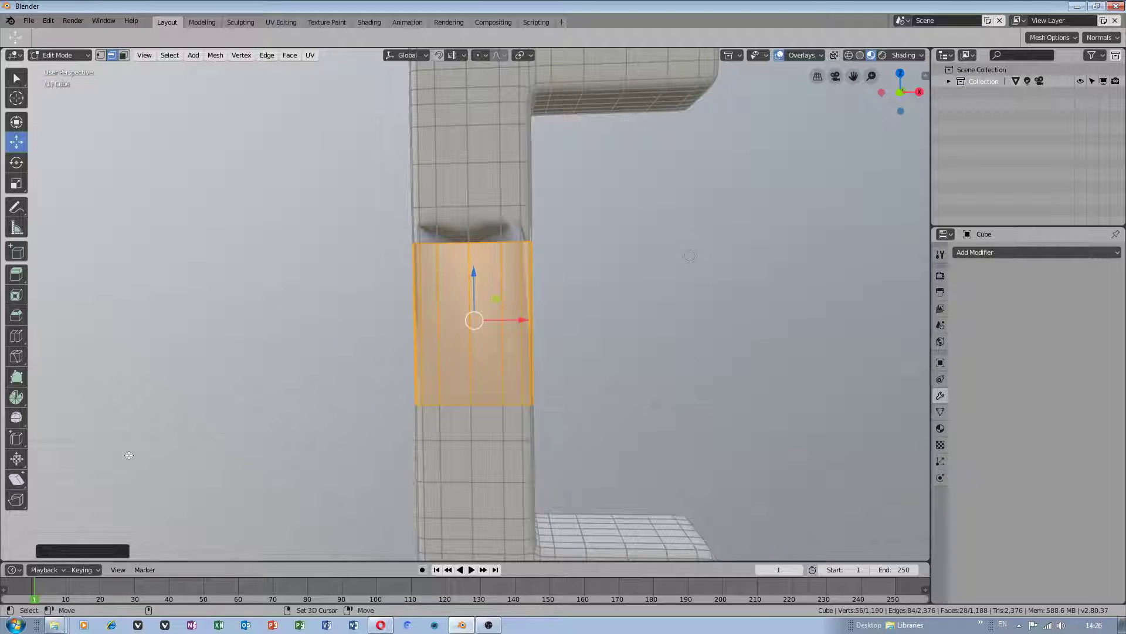
click(78, 551)
click(162, 442)
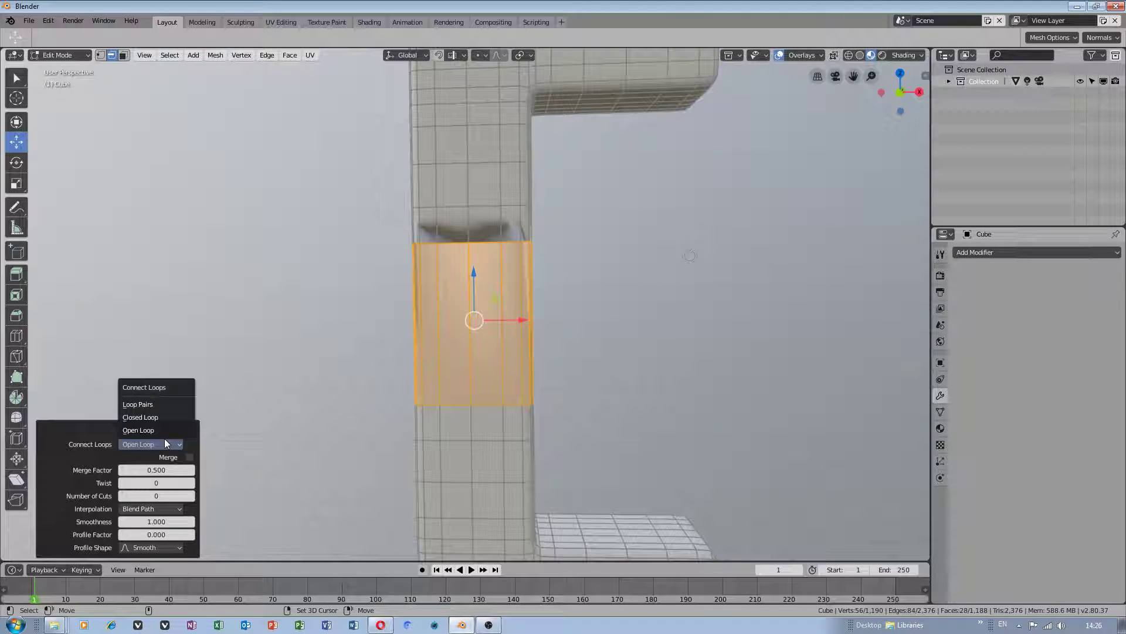
click(156, 423)
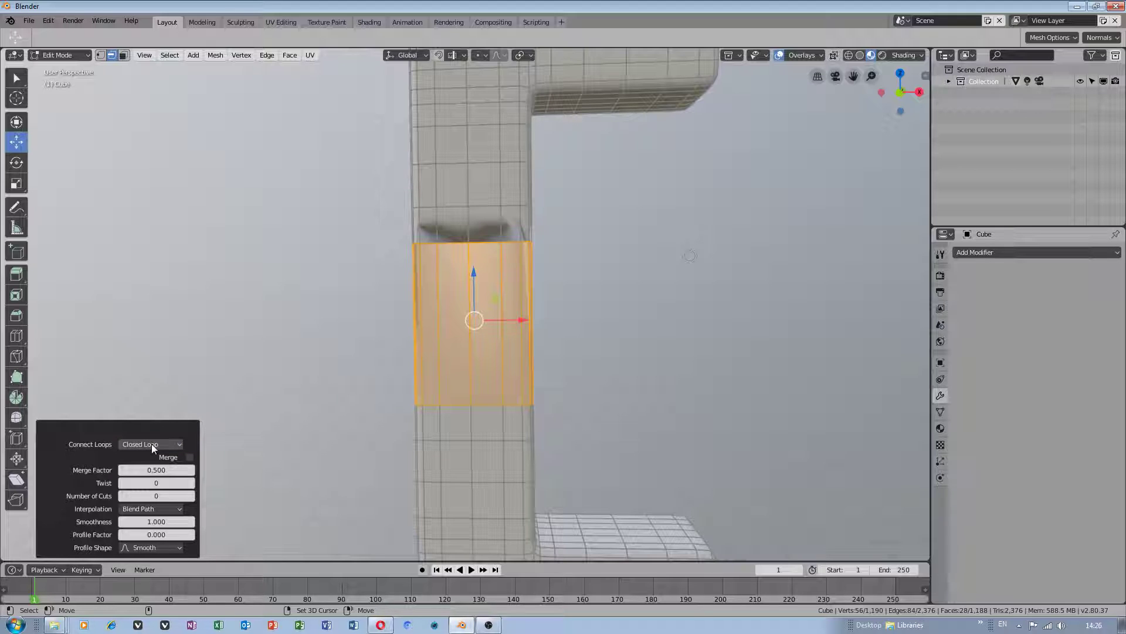
click(190, 457)
click(189, 457)
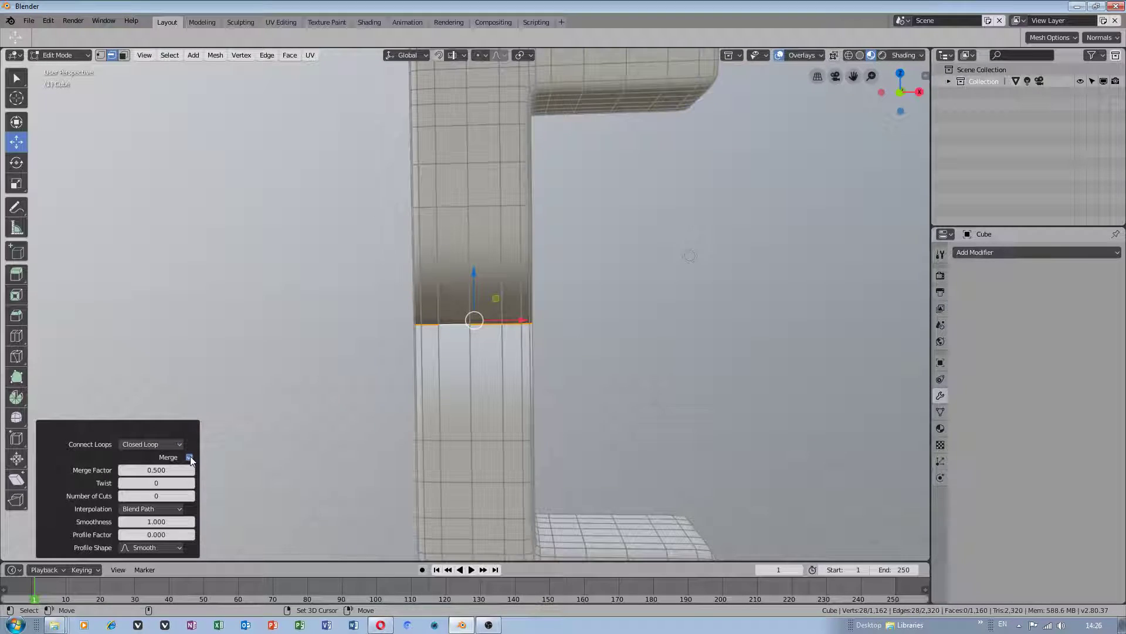
Step: Inspect the merged seam, trying and undoing a move on a seam edge
mouse_move(657, 342)
middle_down()
mouse_move(282, 321)
mouse_move(558, 313)
mouse_move(394, 278)
middle_up()
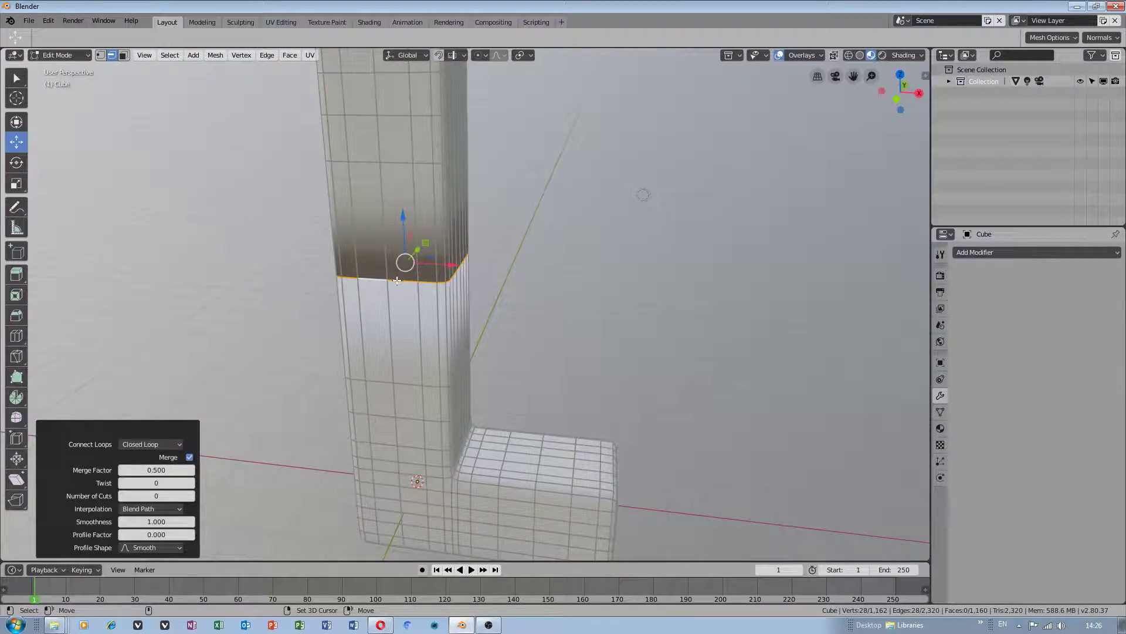
click(397, 280)
key(g)
click(397, 287)
key(ctrl+z)
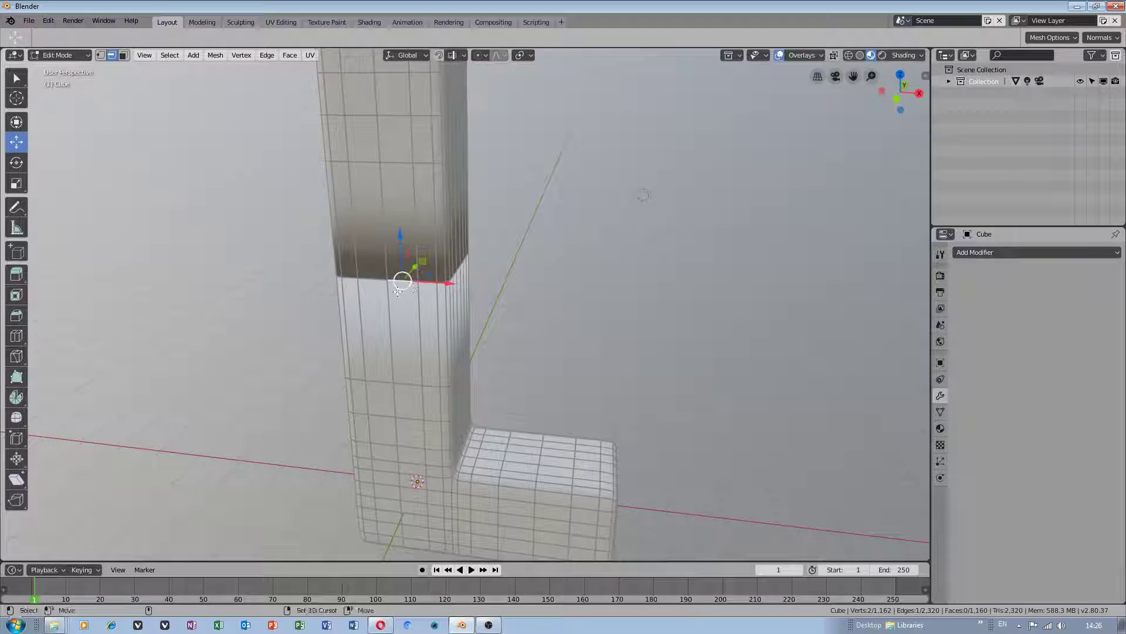
click(390, 296)
Step: Undo the trial 0.212 m edge drop, switch to Face select, and pick tall face strips on the column
key(g)
click(384, 252)
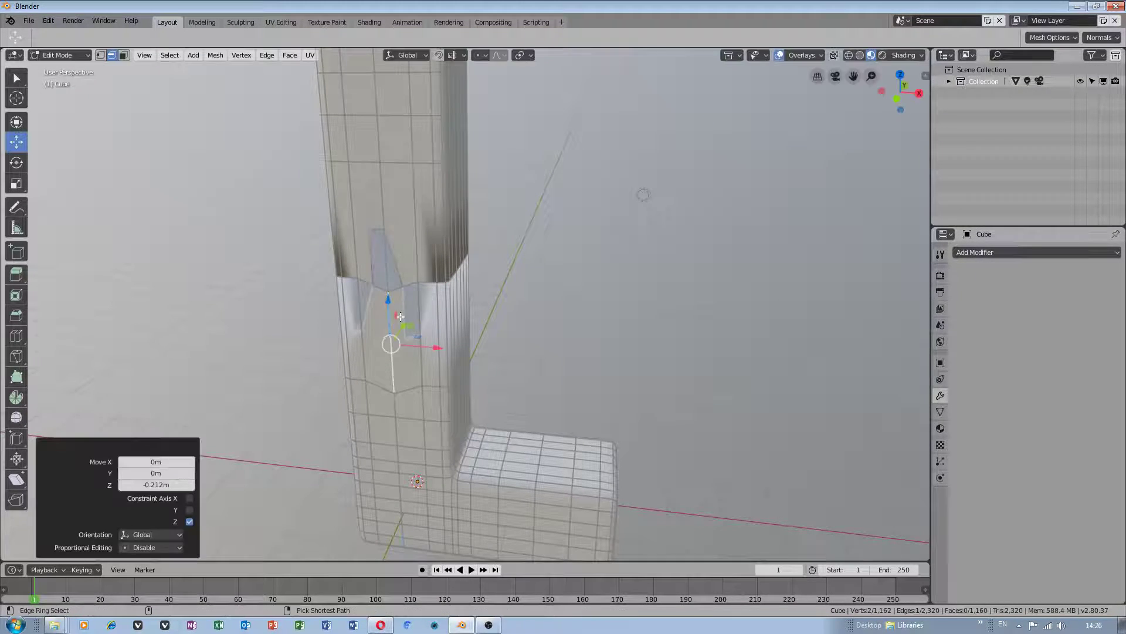
key(ctrl+z)
click(124, 55)
click(431, 235)
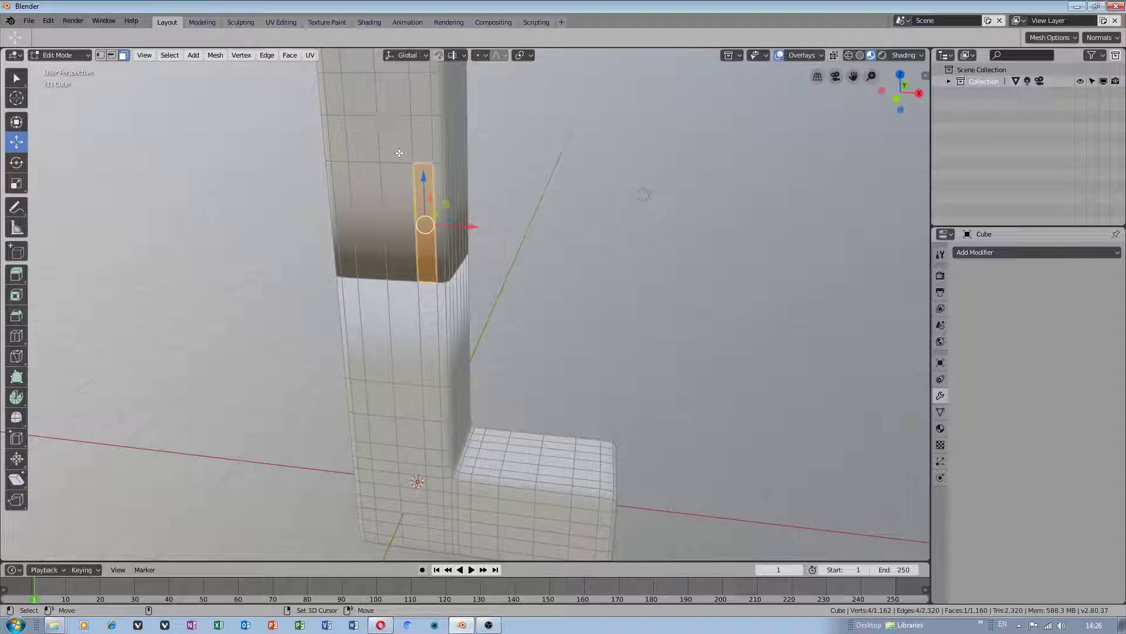
click(394, 144)
scroll(390, 176, down, 1)
scroll(390, 185, down, 1)
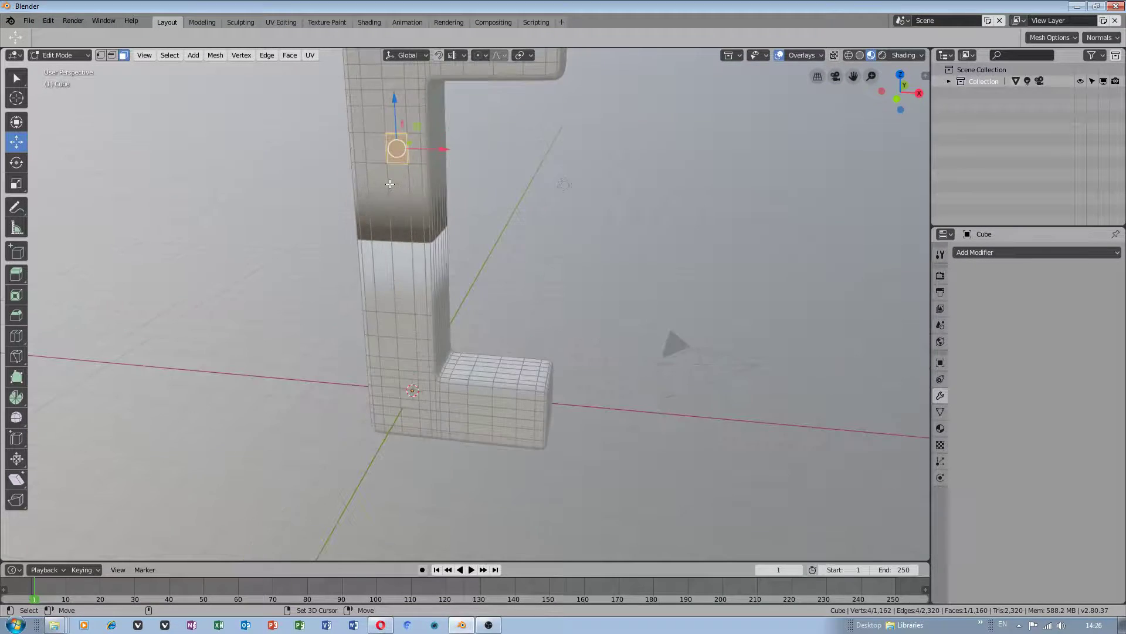
click(389, 184)
scroll(390, 185, up, 2)
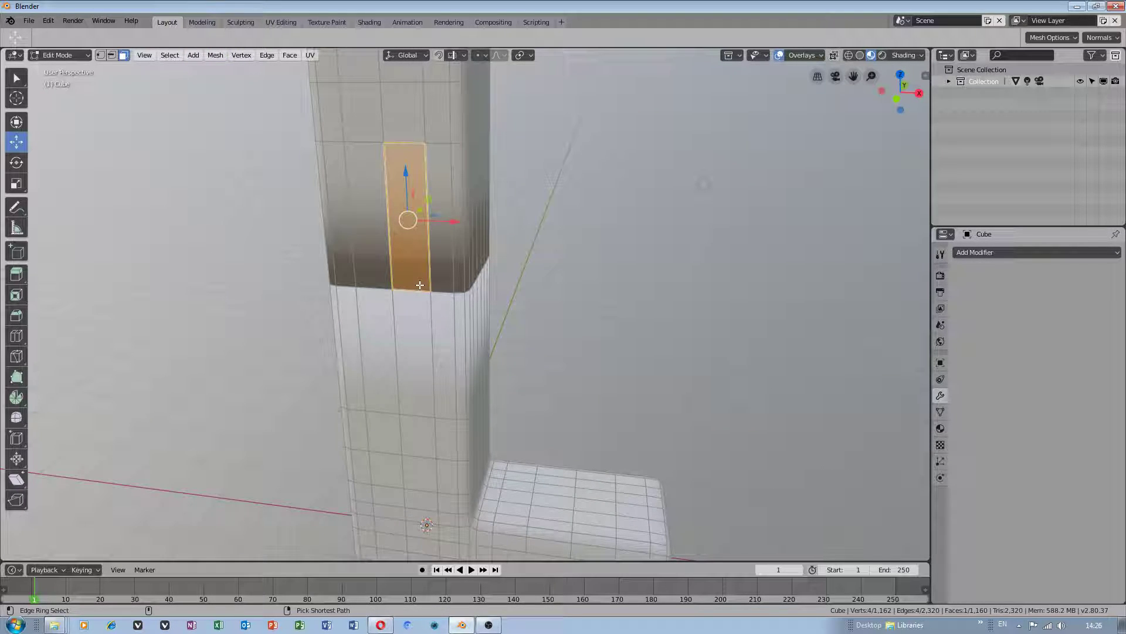
Step: Select the entire mesh with Select > All and open the Edit menu
click(167, 56)
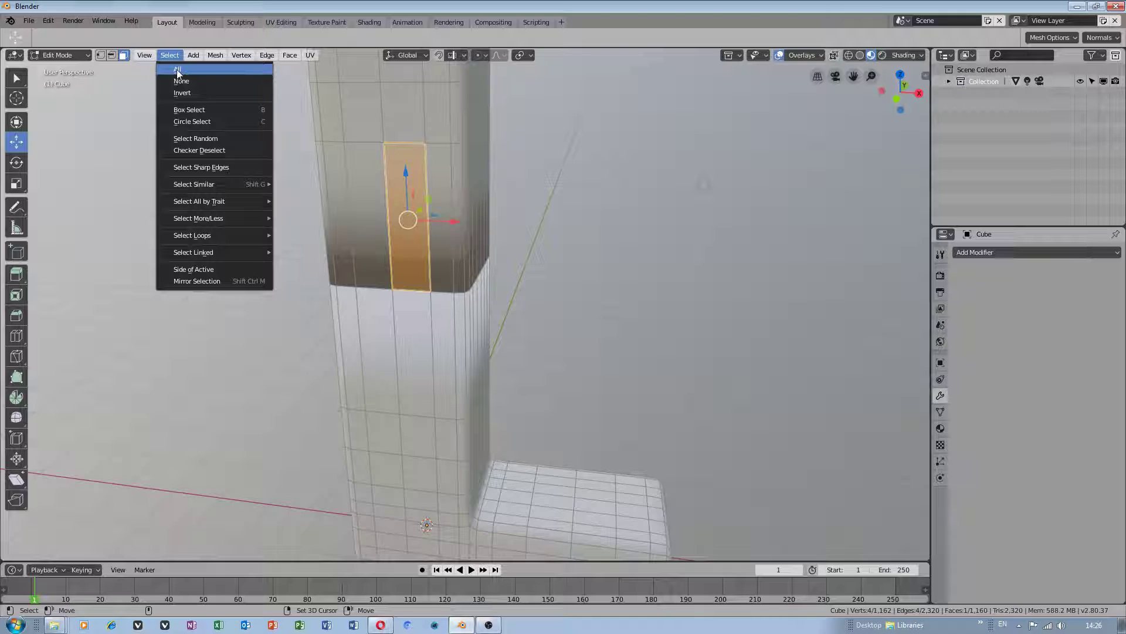
click(178, 70)
click(45, 21)
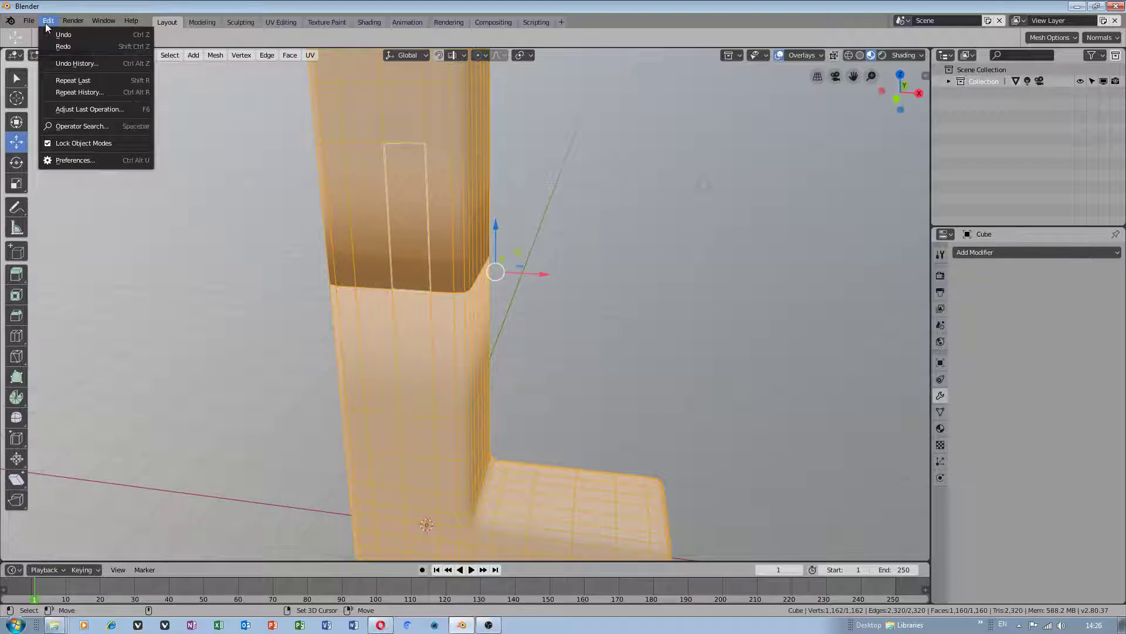
Step: Search the Input keymap in Preferences for 'select a' bindings
click(73, 156)
click(279, 38)
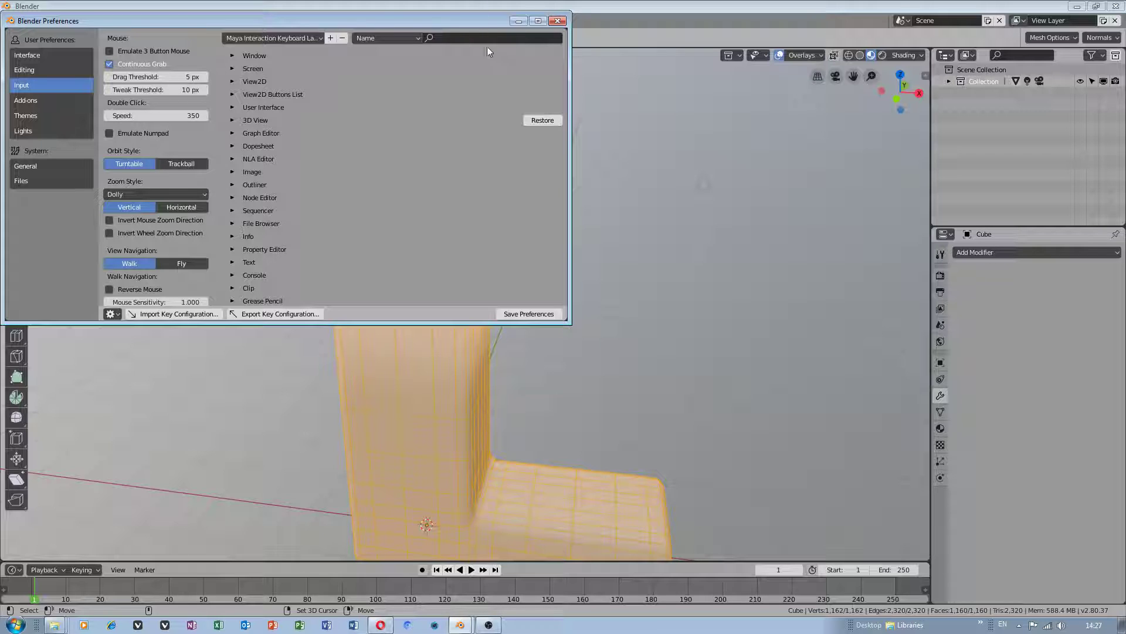
click(470, 39)
text(sel)
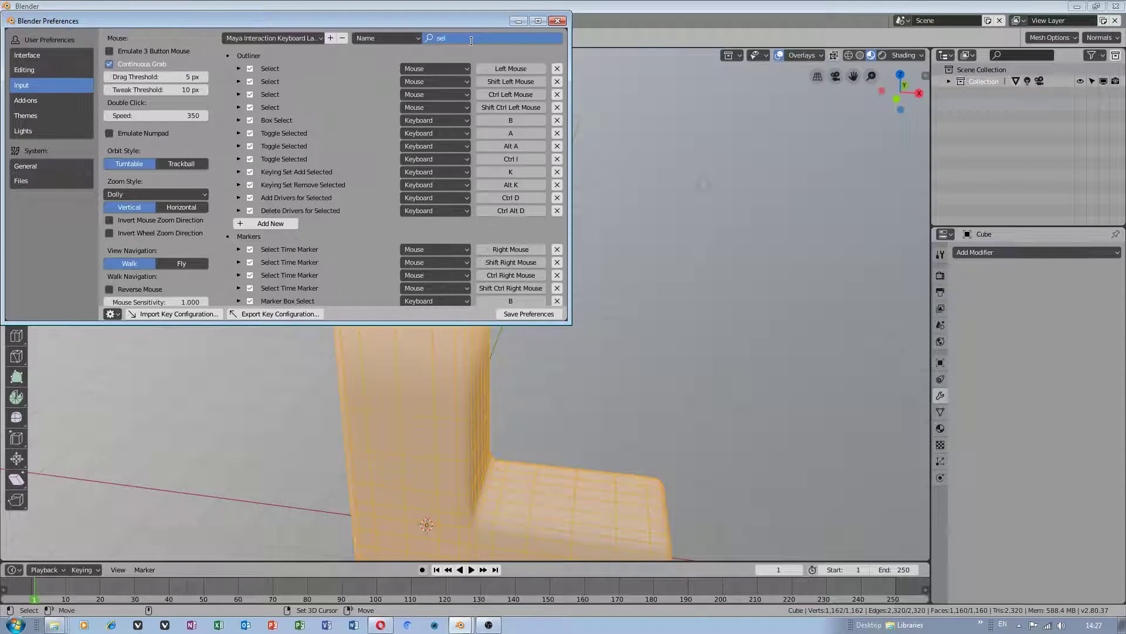
text(ect all)
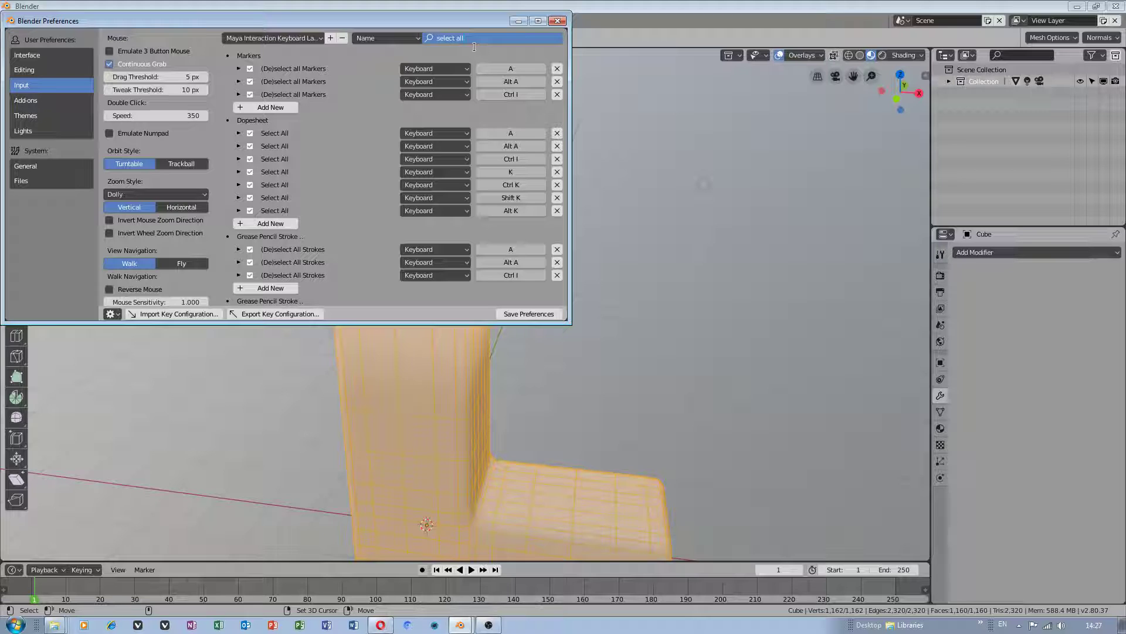
key(Return)
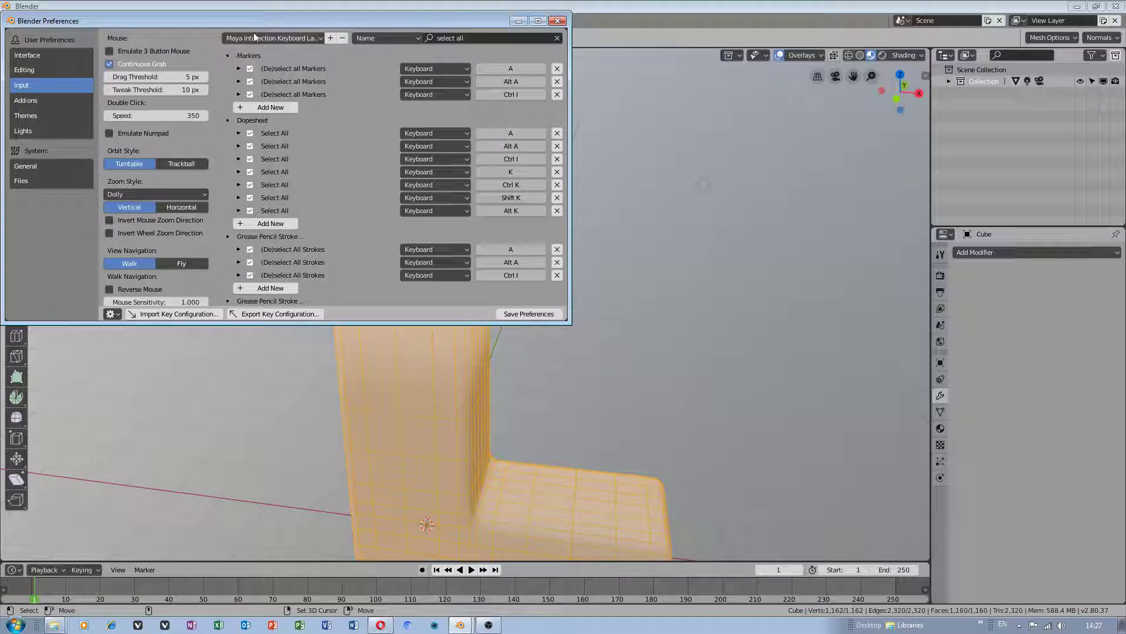
Step: Scroll through the matching keymap entries and close the Preferences window
drag(252, 18, 355, 37)
scroll(402, 230, down, 5)
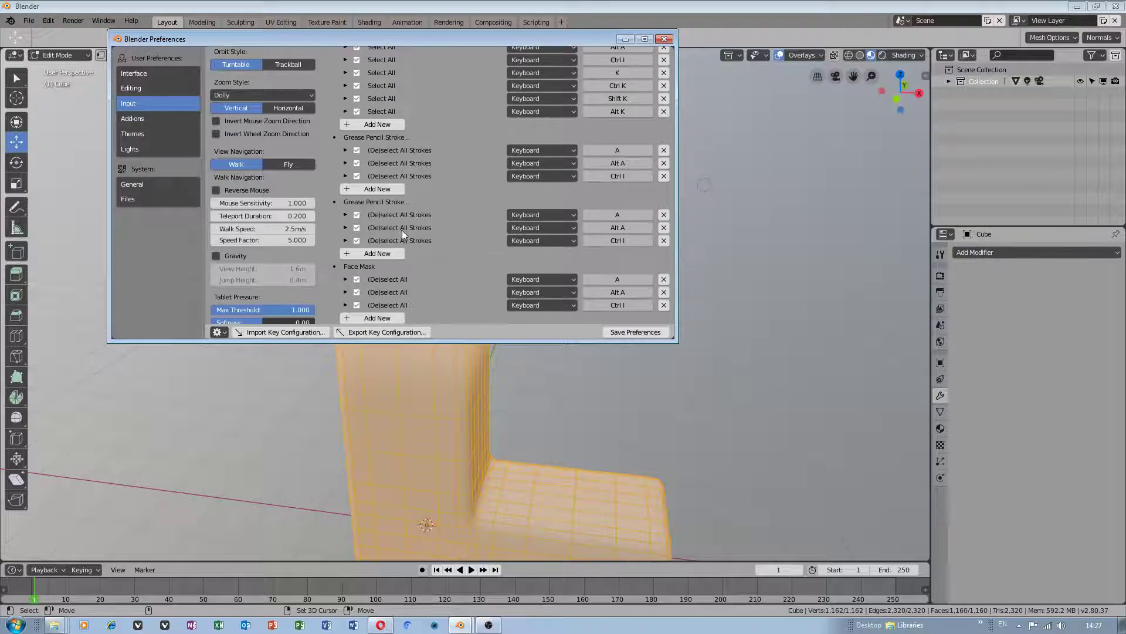
scroll(402, 230, down, 4)
scroll(403, 244, down, 4)
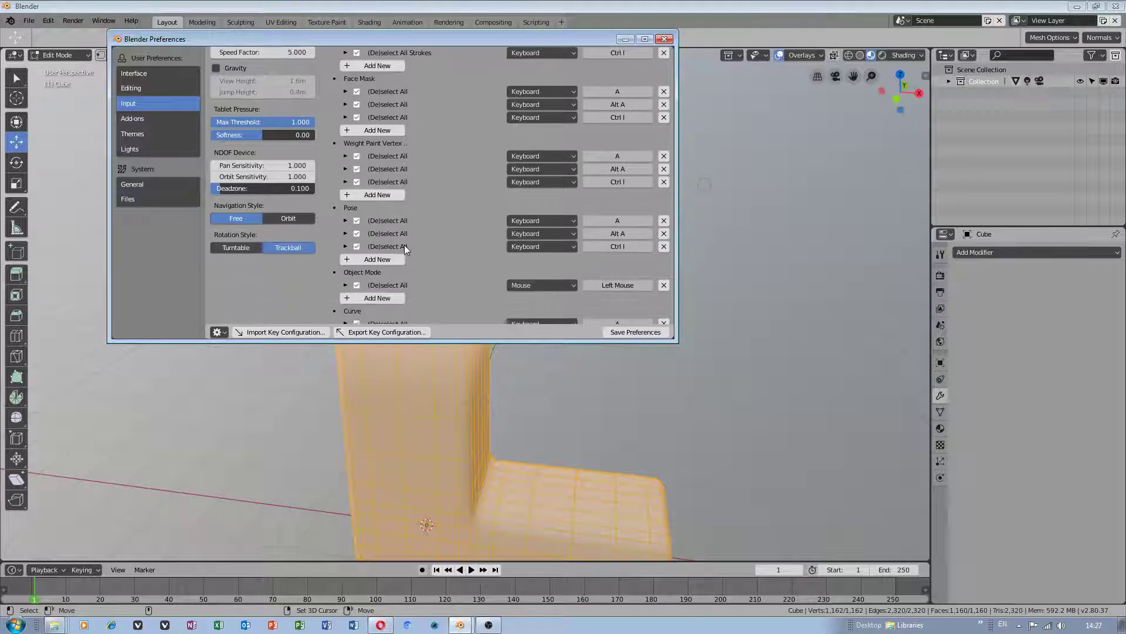
scroll(404, 244, down, 4)
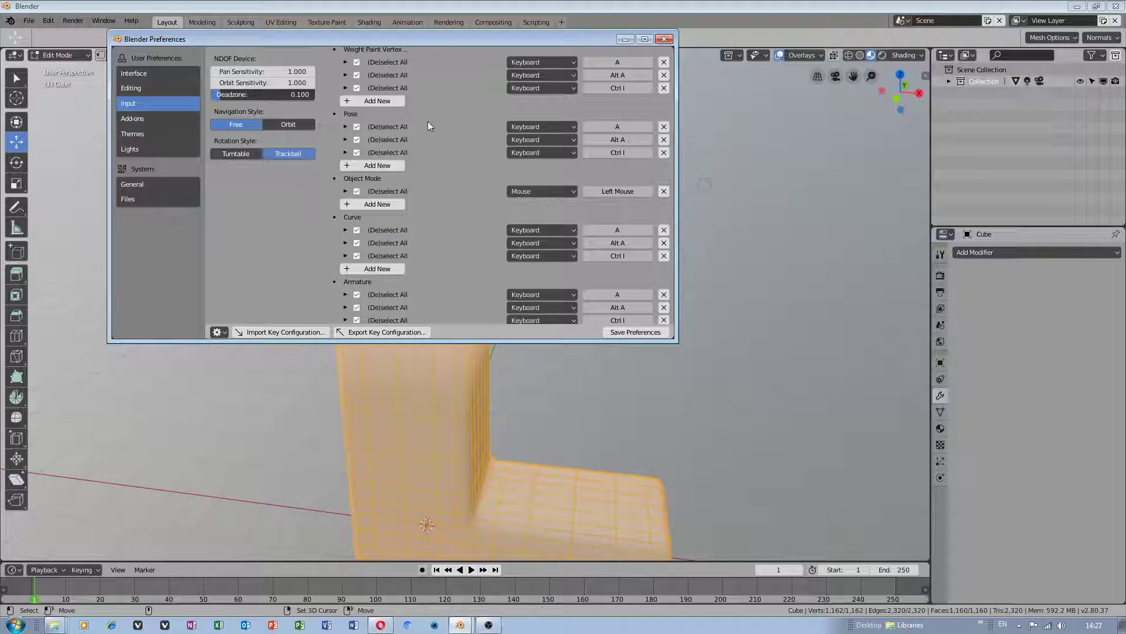
click(624, 39)
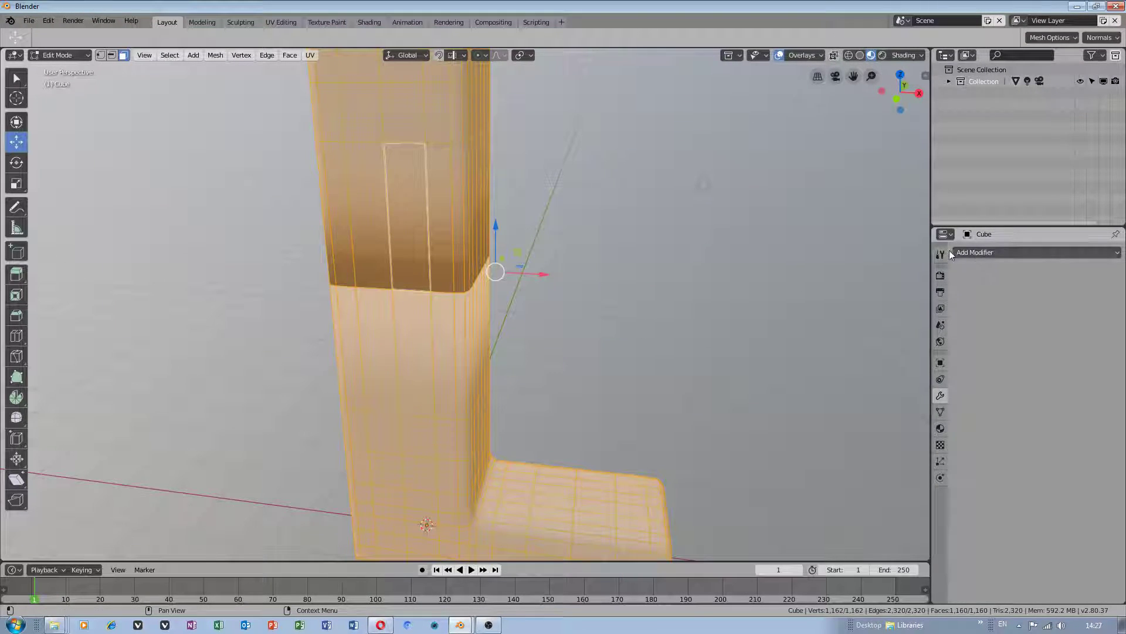
Step: Enable Auto Smooth in the mesh's Normals settings with a 64.8° angle, then grow the selection
click(939, 412)
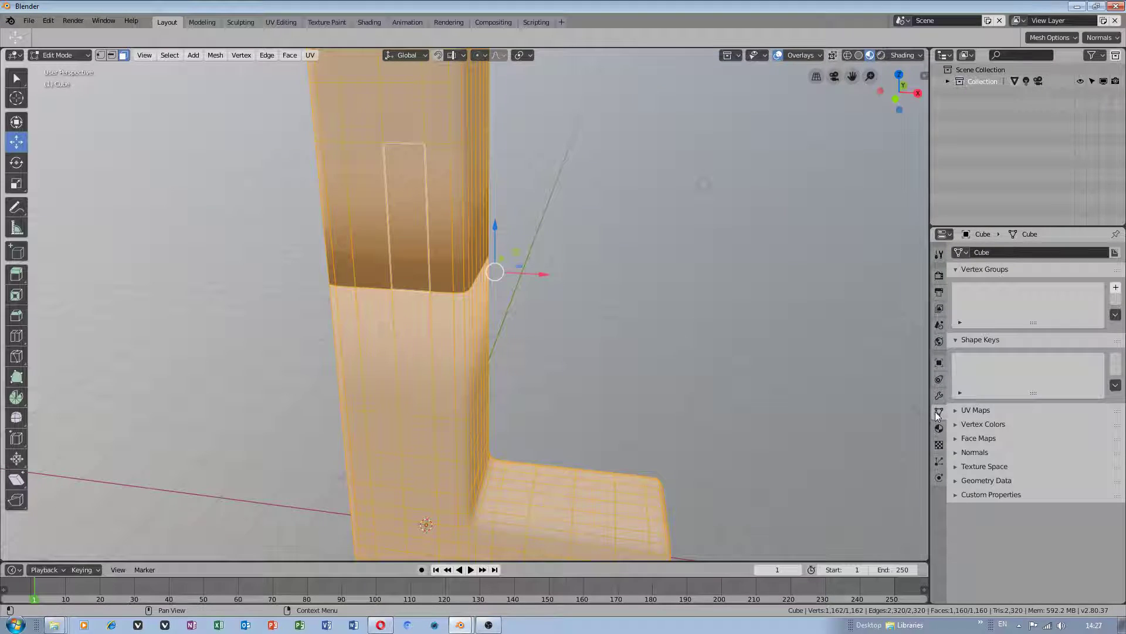
click(975, 452)
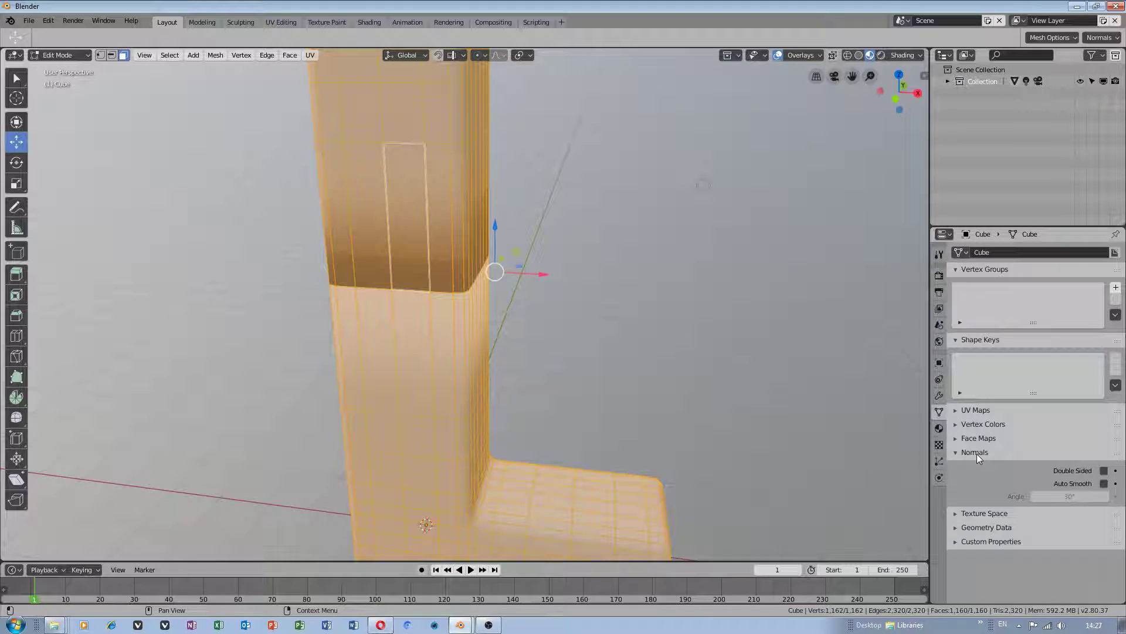
click(1104, 483)
double_click(1069, 497)
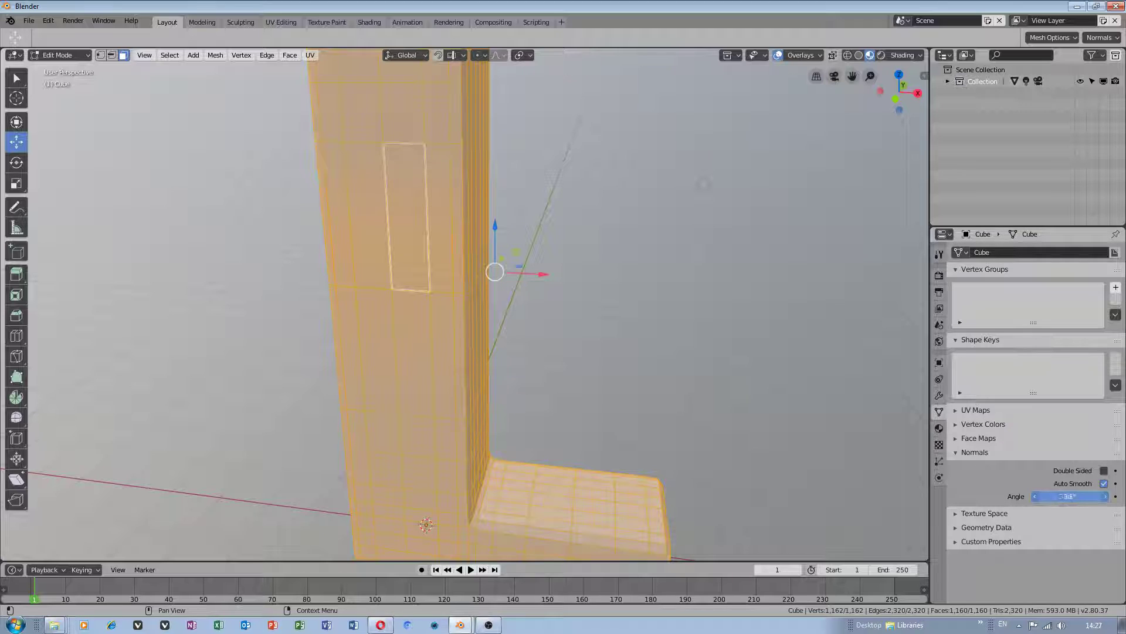
drag(1070, 497, 1091, 497)
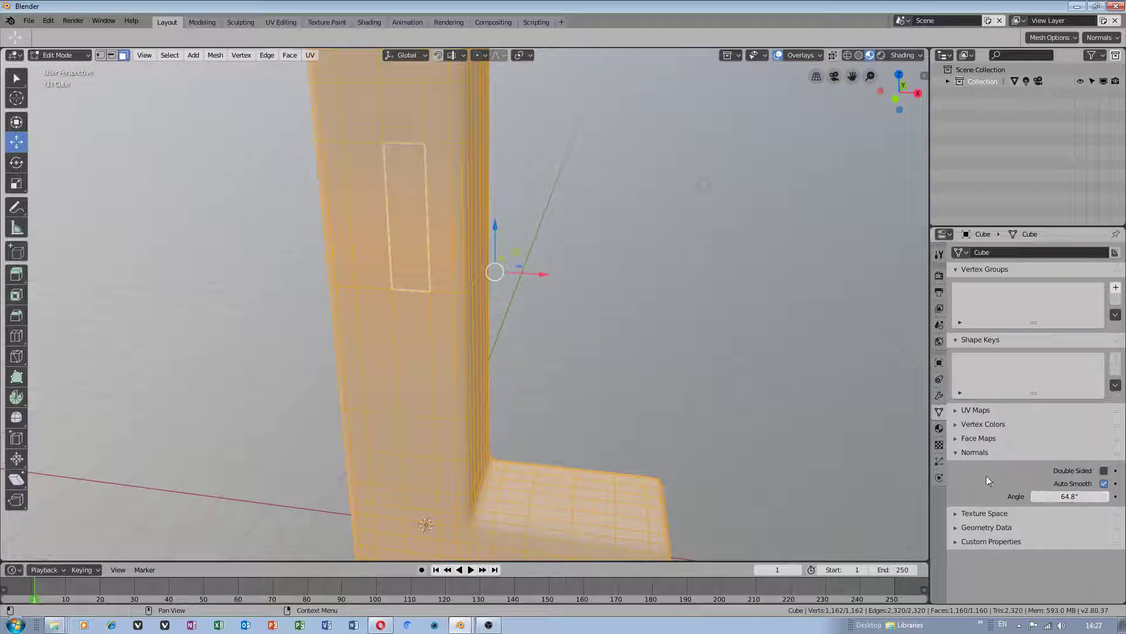
key(ctrl+KP_Add)
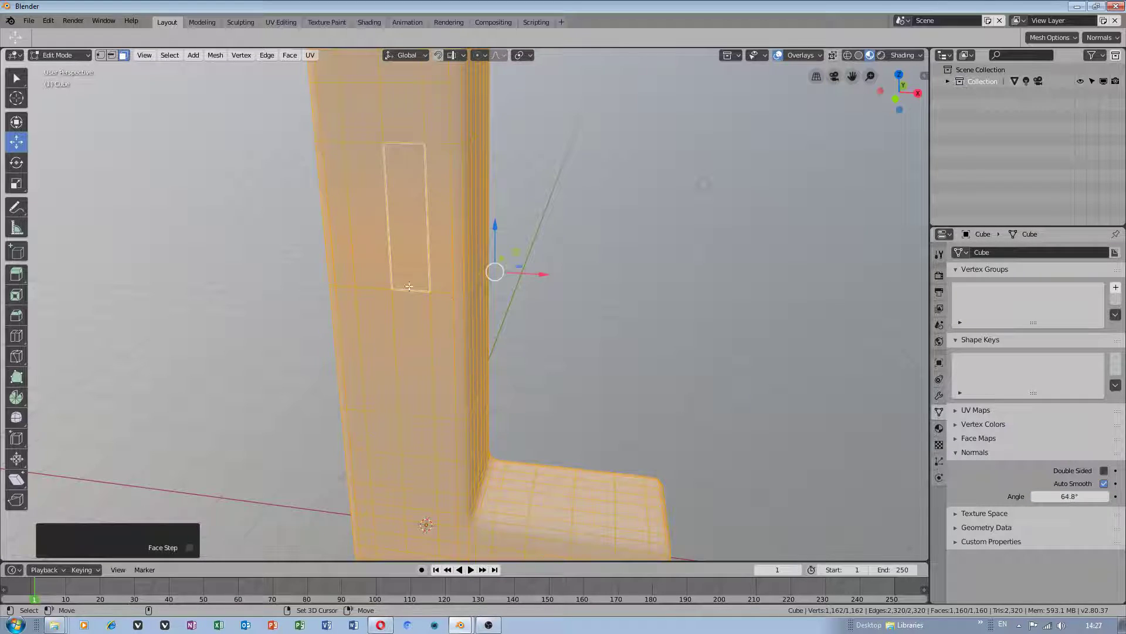
Step: Deselect the mesh, then pick a keymap preset in Preferences > Input
click(391, 236)
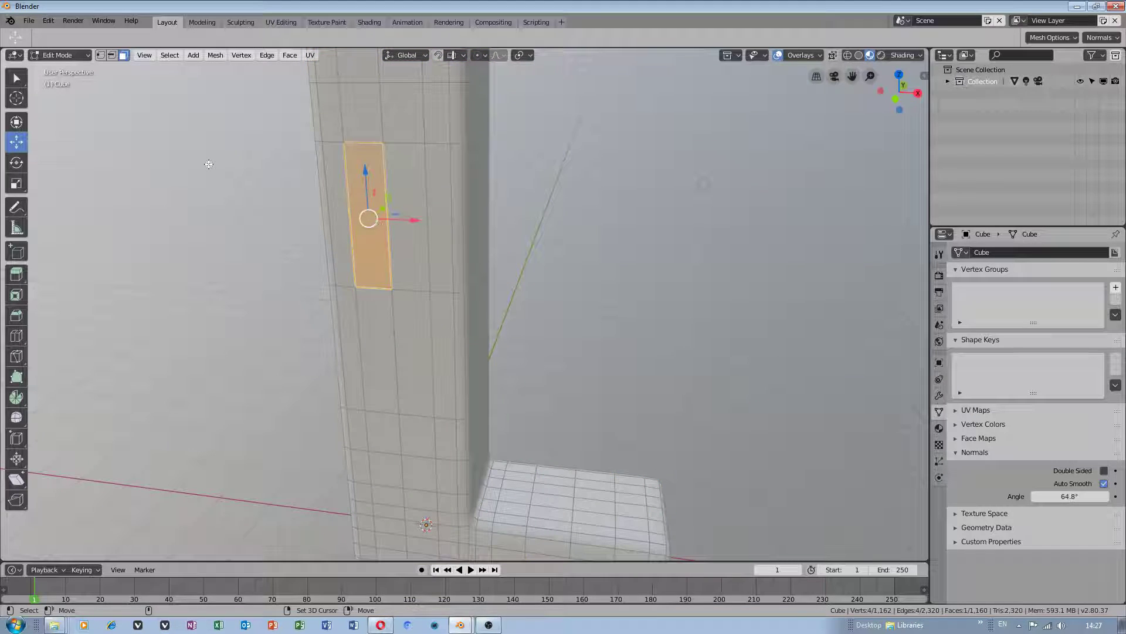
key(alt+a)
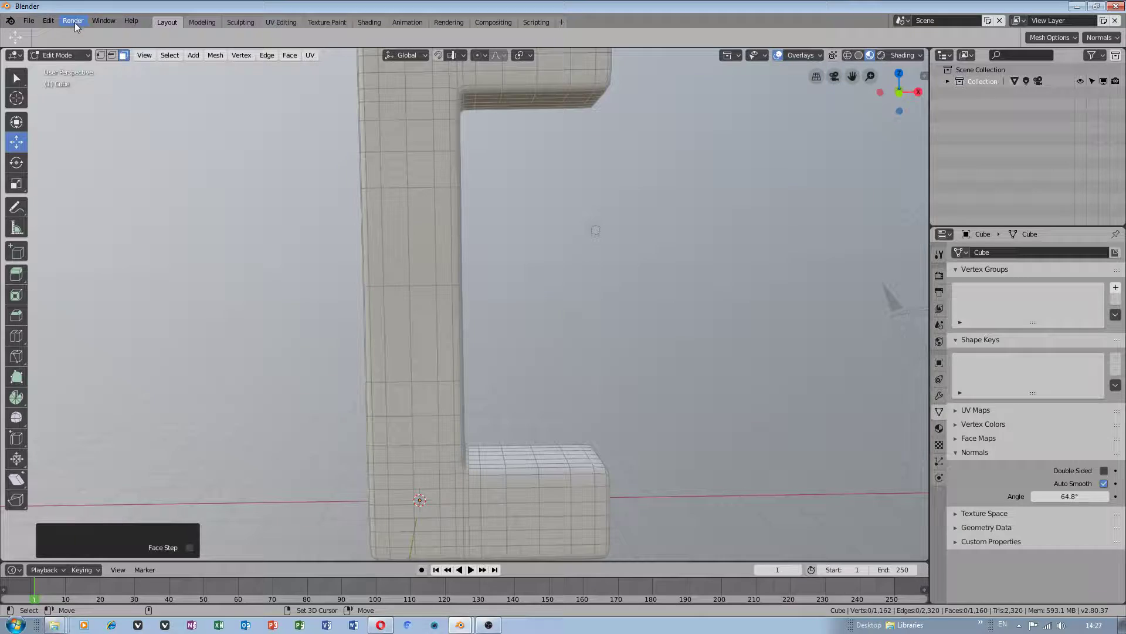
click(48, 21)
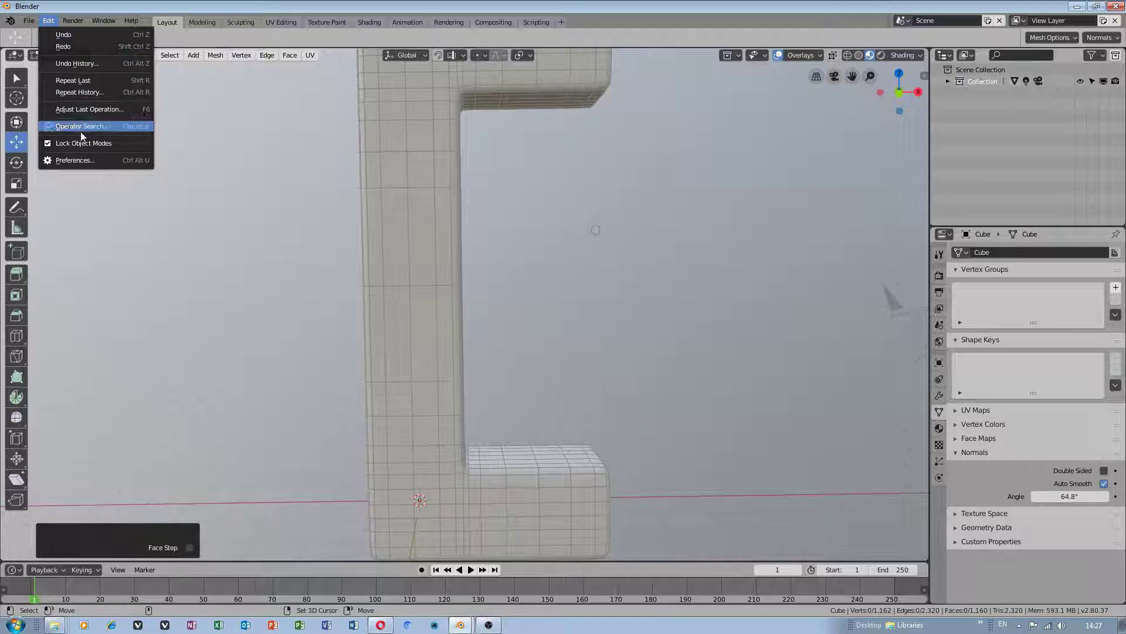
click(77, 157)
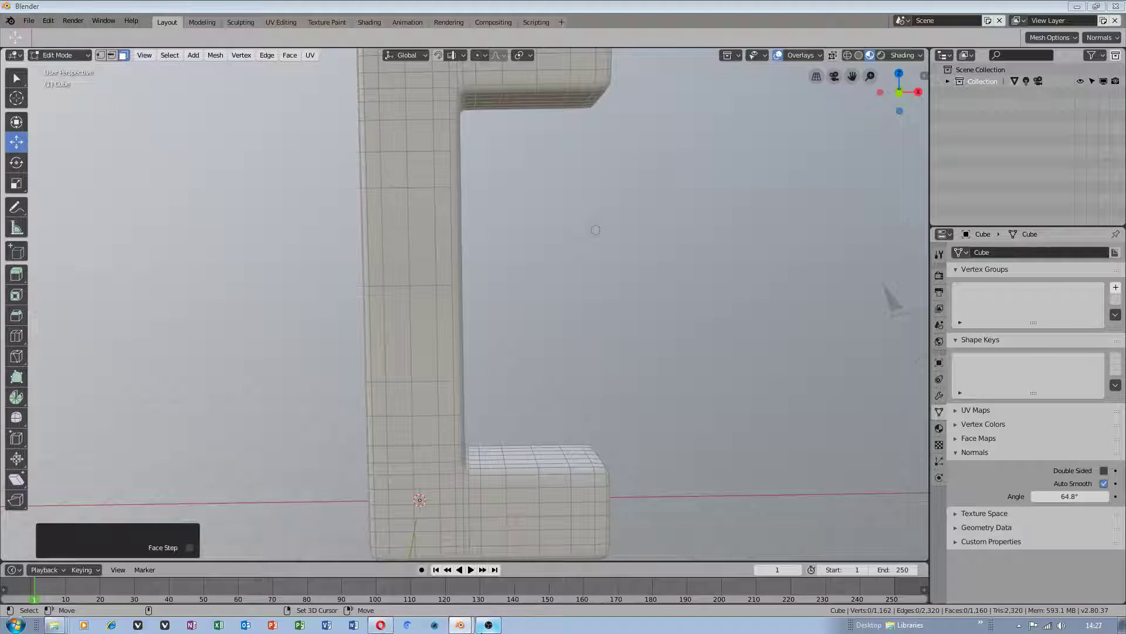
click(456, 603)
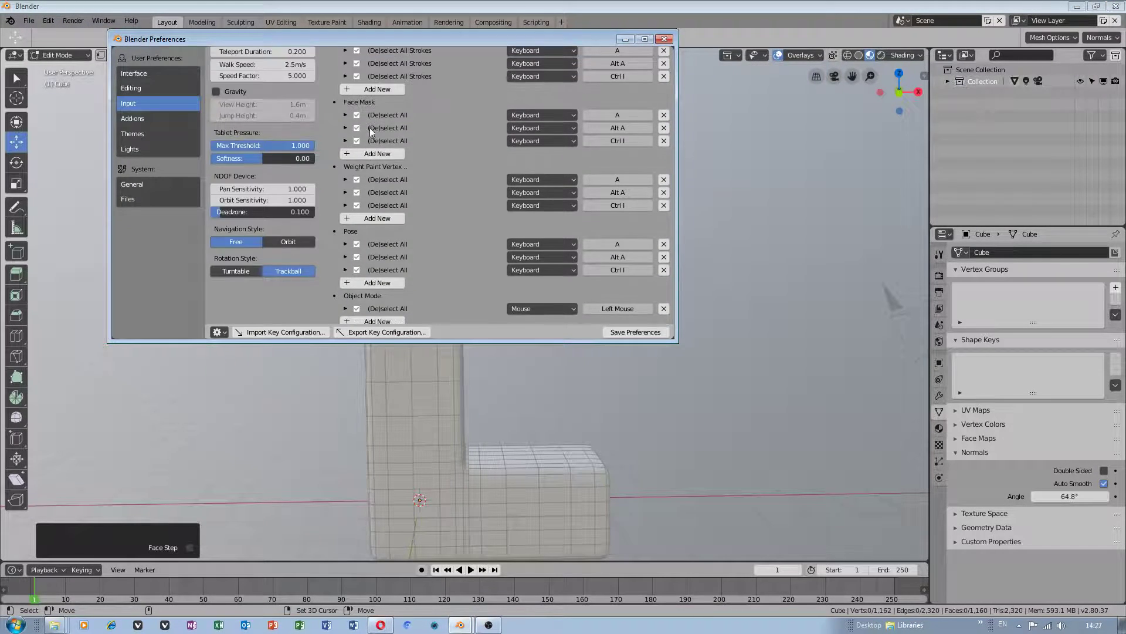
scroll(370, 128, up, 5)
scroll(399, 141, up, 2)
click(407, 57)
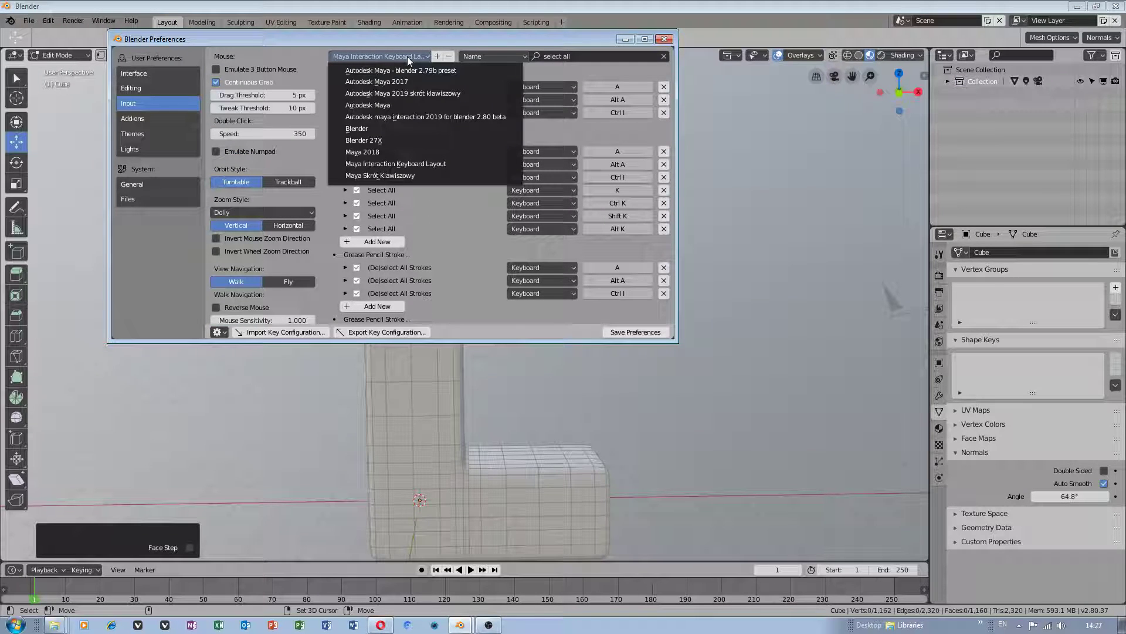
click(411, 69)
Step: Close Preferences and try single-edge and loop selections on the column
click(446, 411)
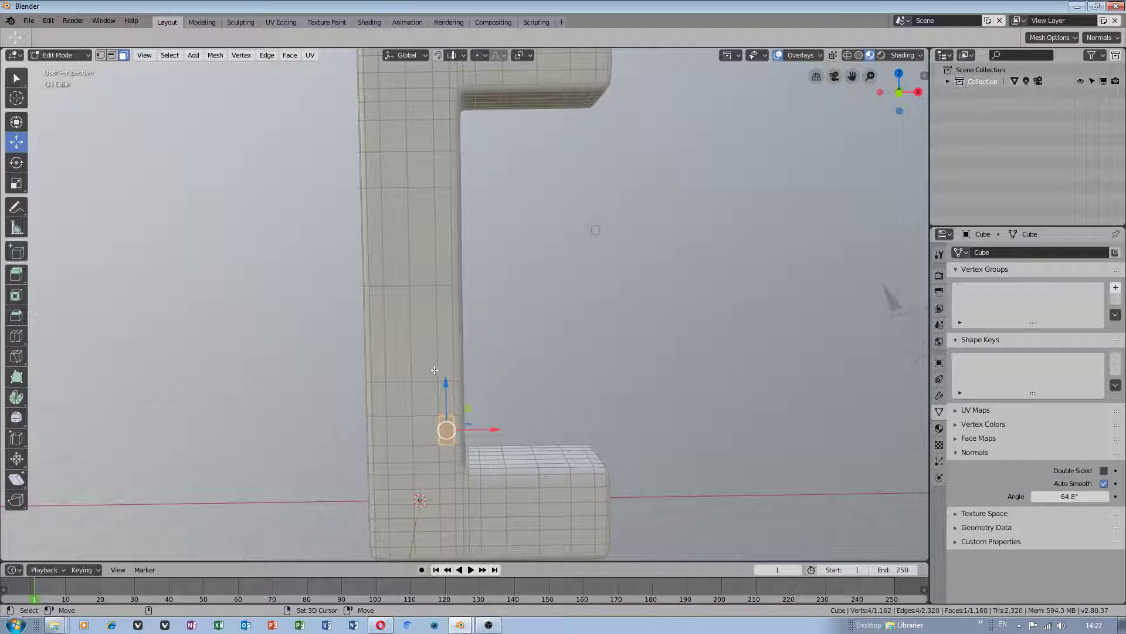
click(397, 352)
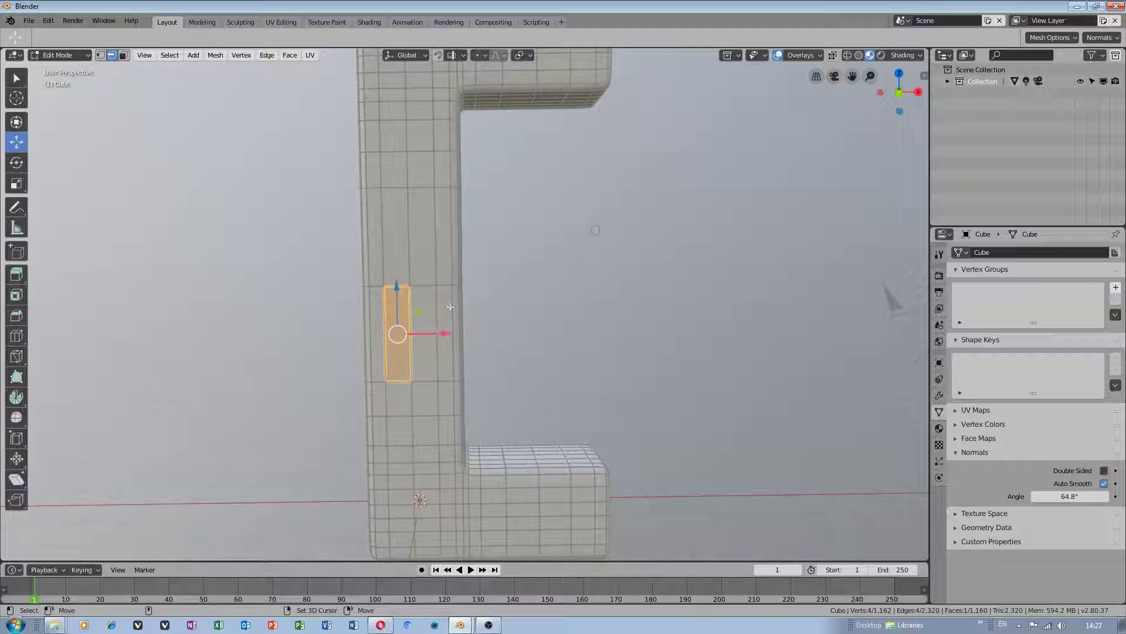
alt+click(405, 294)
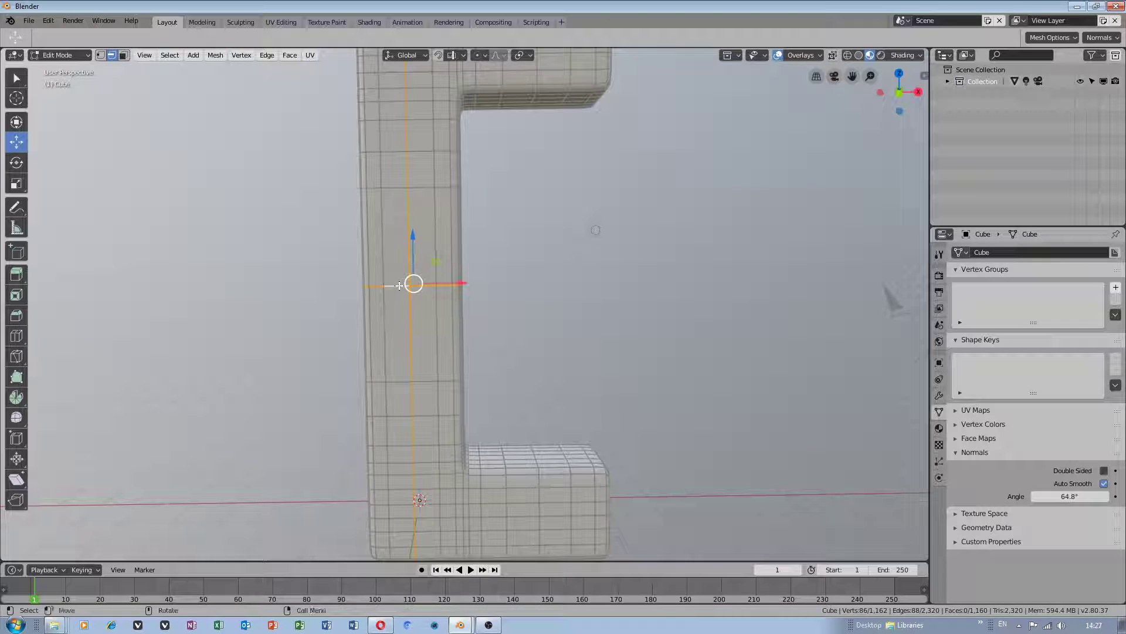
click(411, 188)
mouse_move(425, 189)
middle_down()
mouse_move(460, 271)
mouse_move(467, 201)
middle_up()
alt+click(456, 201)
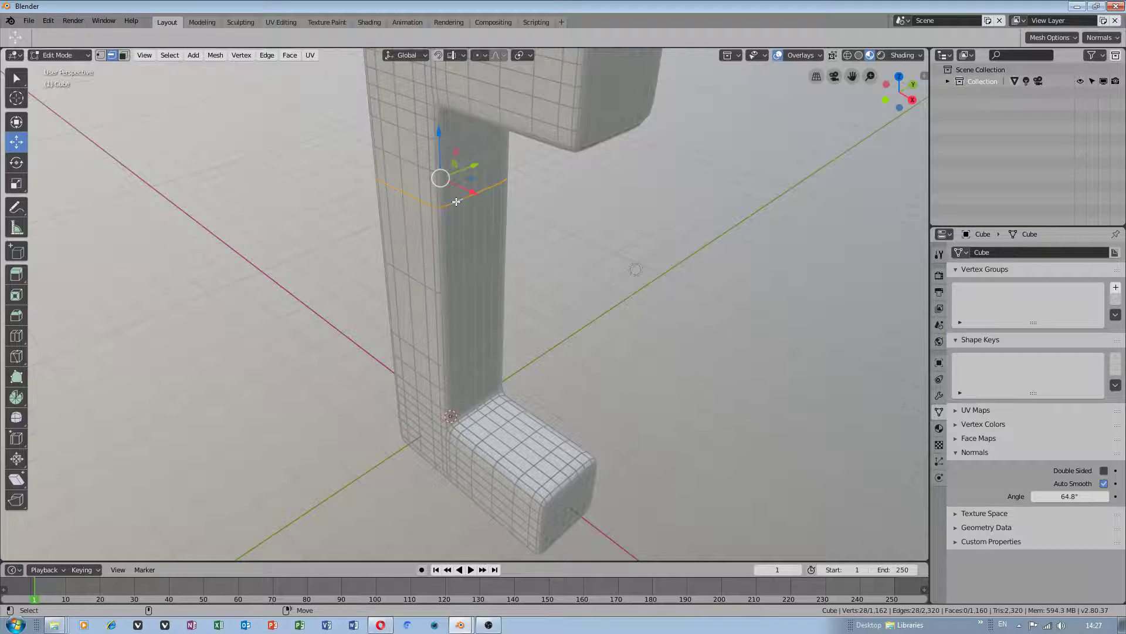
Step: Pick various single edges and a horizontal loop around the column
click(411, 209)
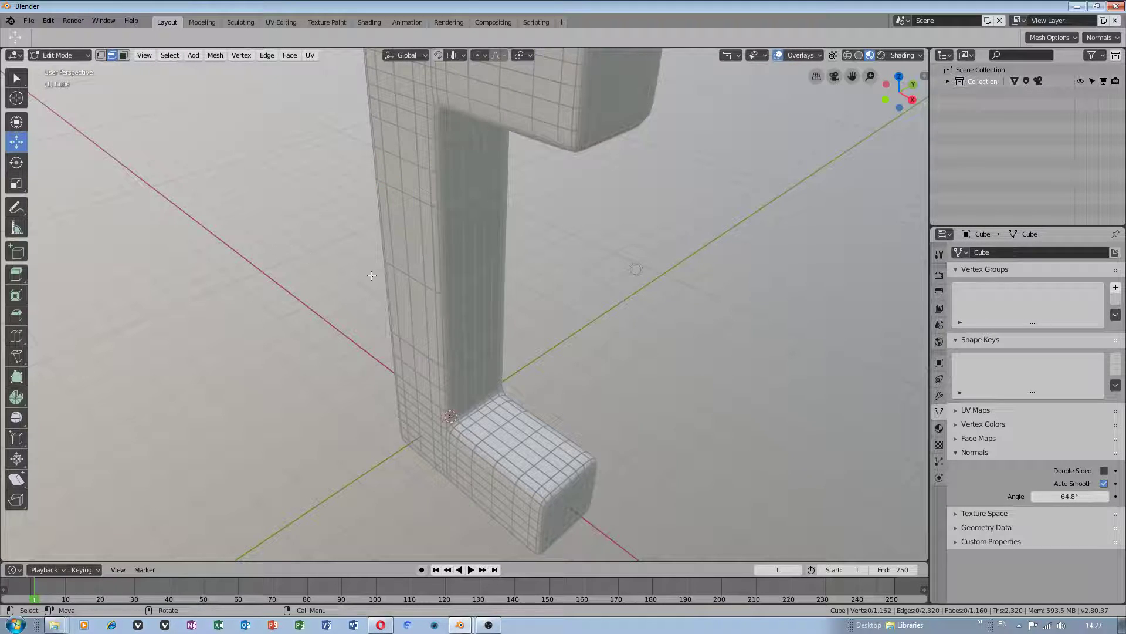
click(424, 276)
scroll(424, 276, down, 3)
scroll(424, 276, up, 4)
scroll(424, 275, up, 3)
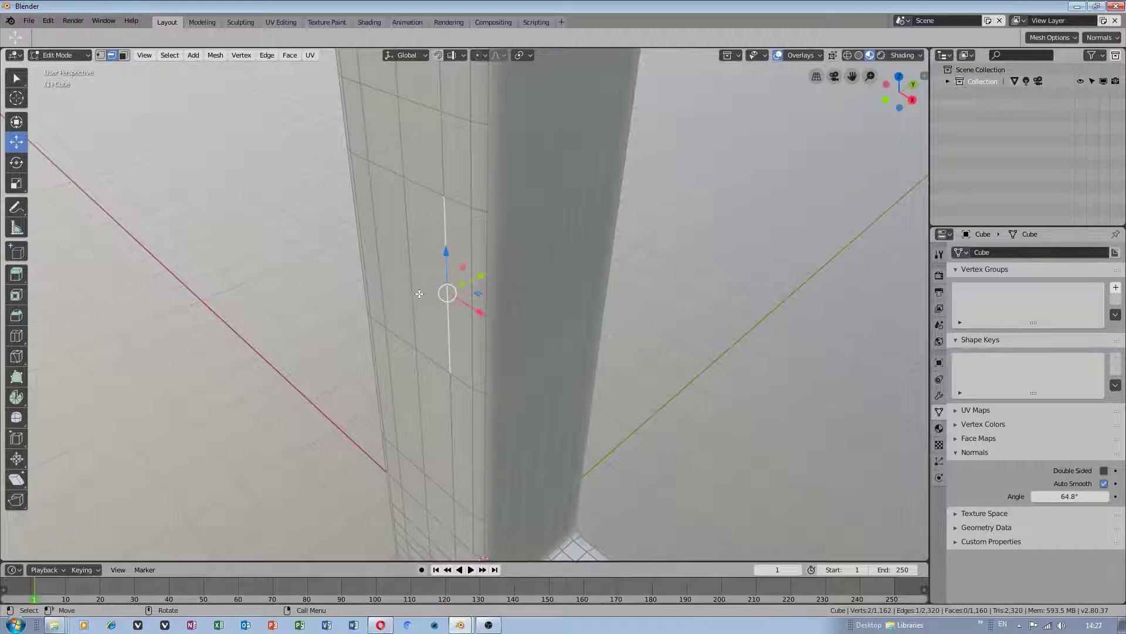
click(414, 328)
click(411, 349)
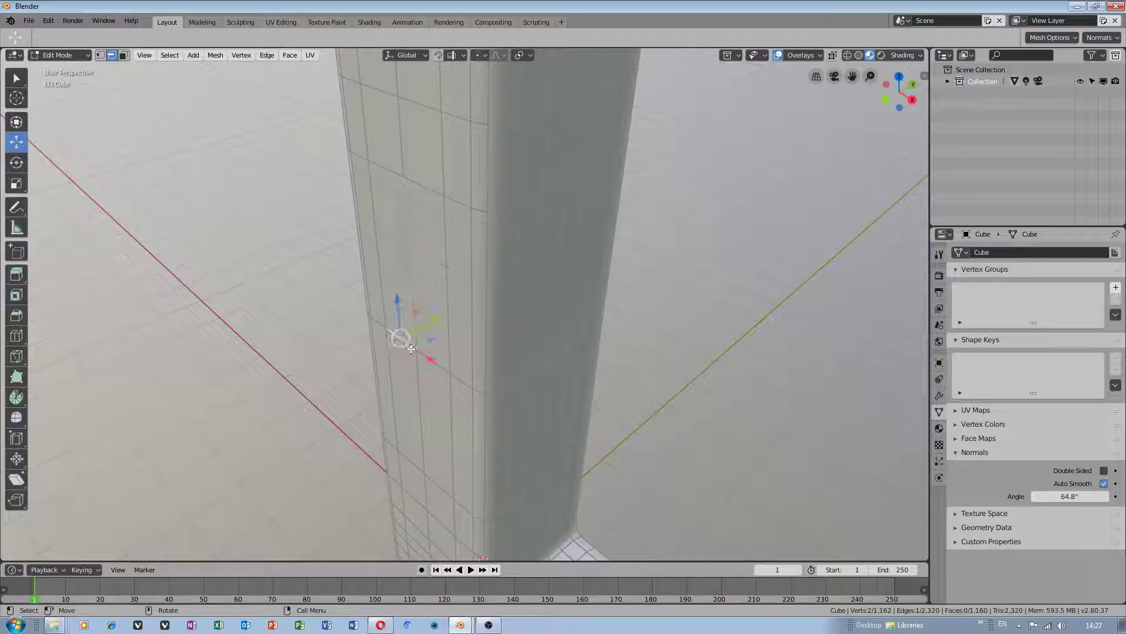
alt+click(462, 378)
shift+click(462, 378)
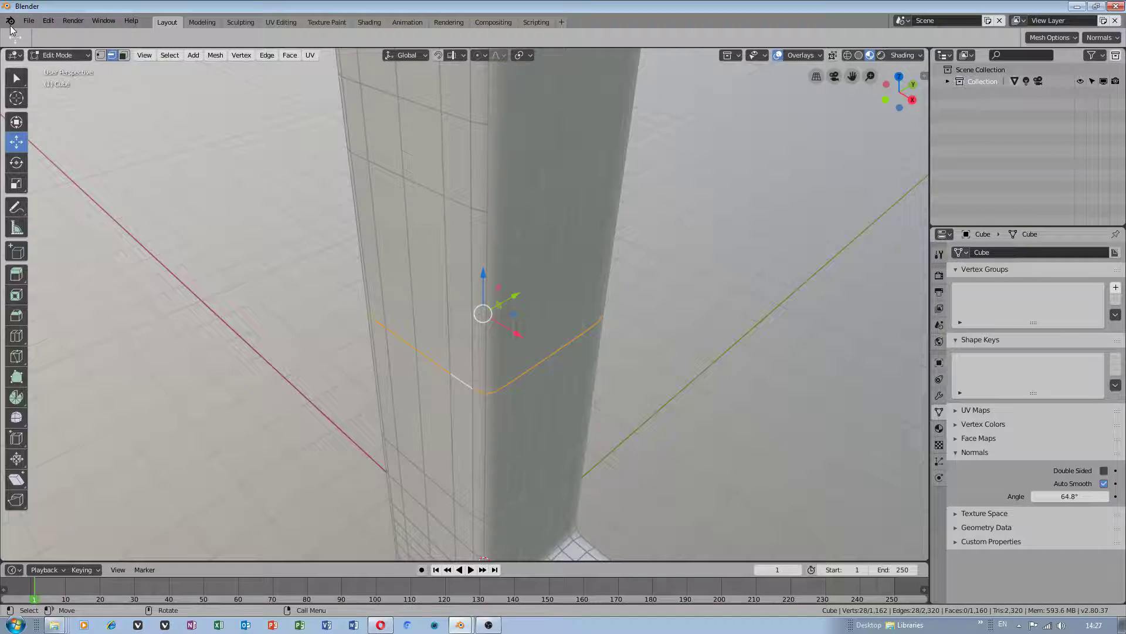
Step: Undo back to a single selected edge and view the column front-on
click(48, 21)
click(76, 108)
scroll(425, 299, down, 3)
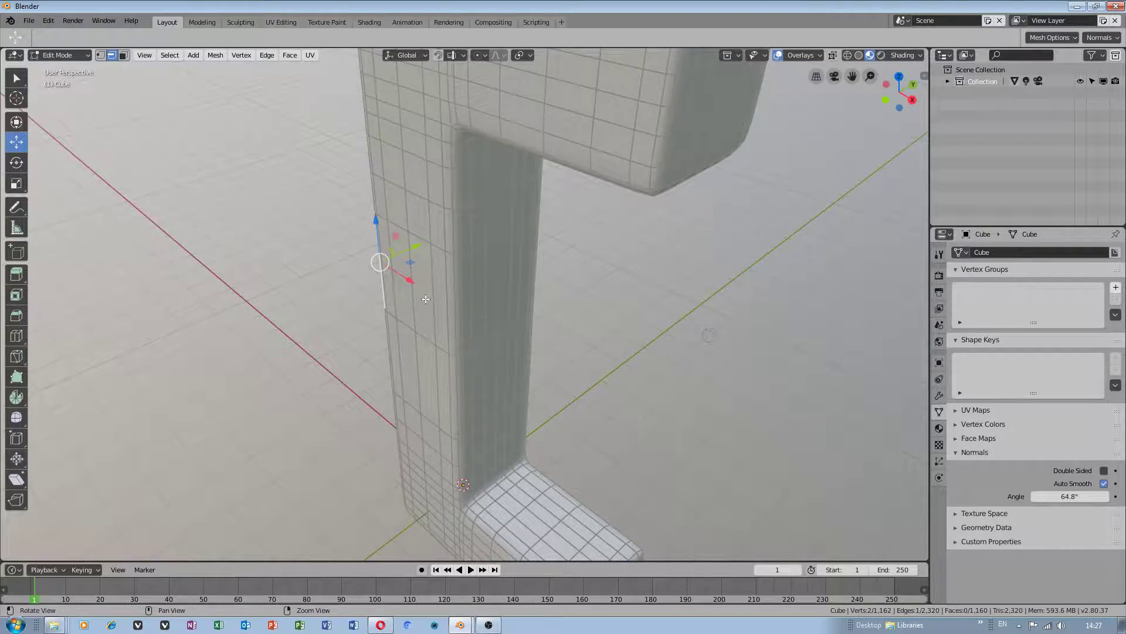
middle_drag(426, 300, 447, 244)
Step: Select the vertical edge ring and delete its band of faces in Face mode
ctrl+alt+click(447, 243)
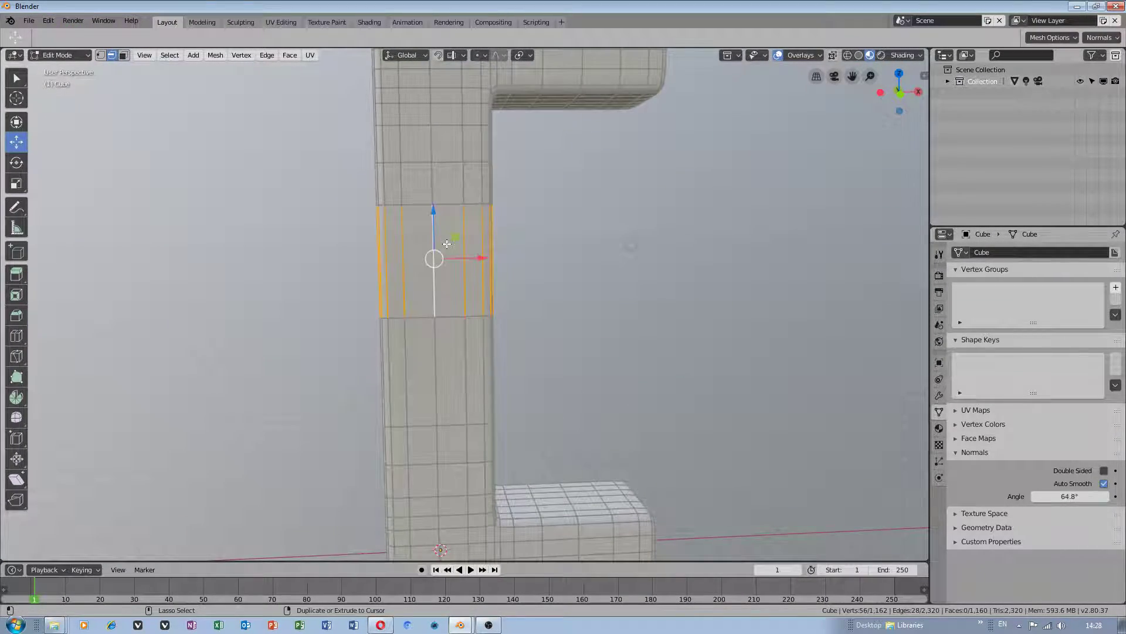
middle_drag(535, 234, 672, 256)
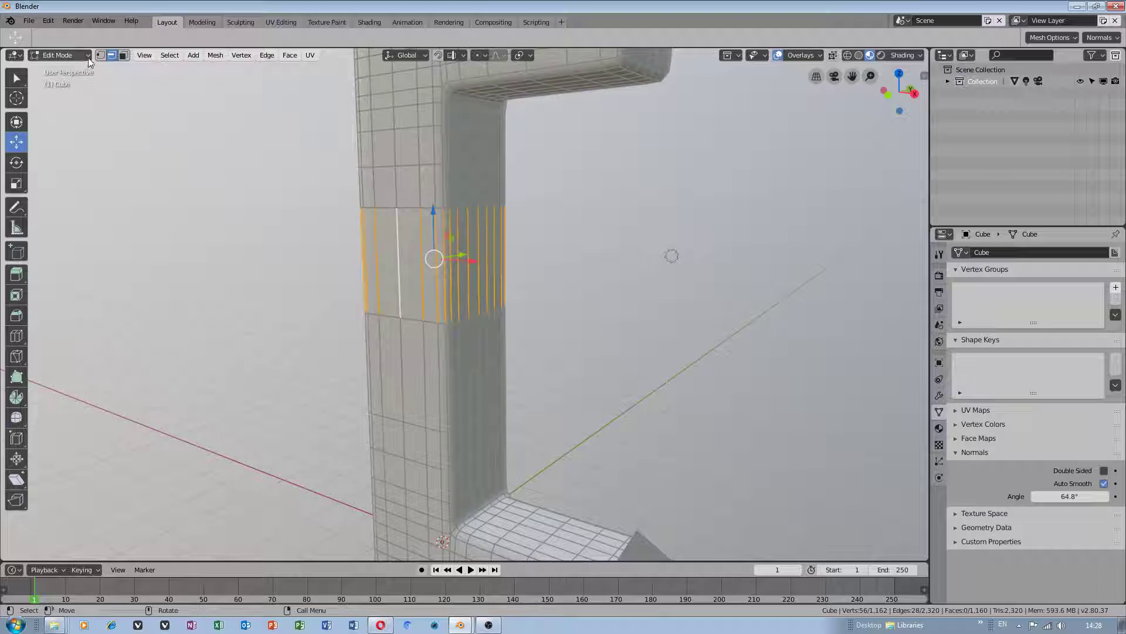
click(100, 55)
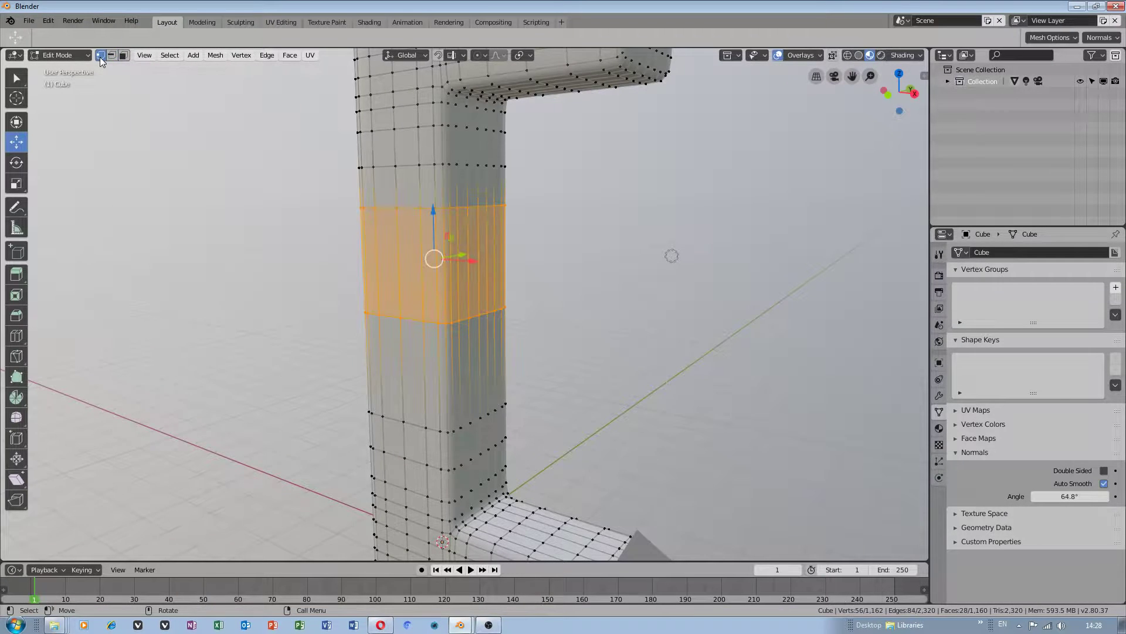
click(123, 55)
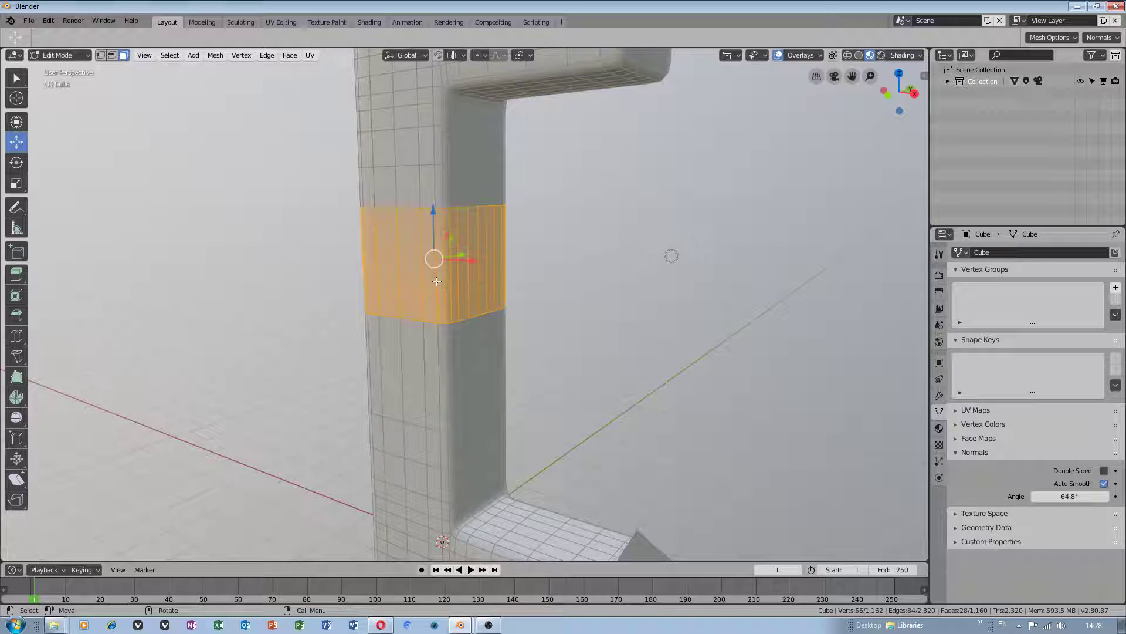
key(x)
click(430, 282)
Step: Return to Vertex select mode and pick a corner vertex on the lower piece
mouse_move(429, 282)
middle_down()
mouse_move(444, 242)
mouse_move(463, 246)
middle_up()
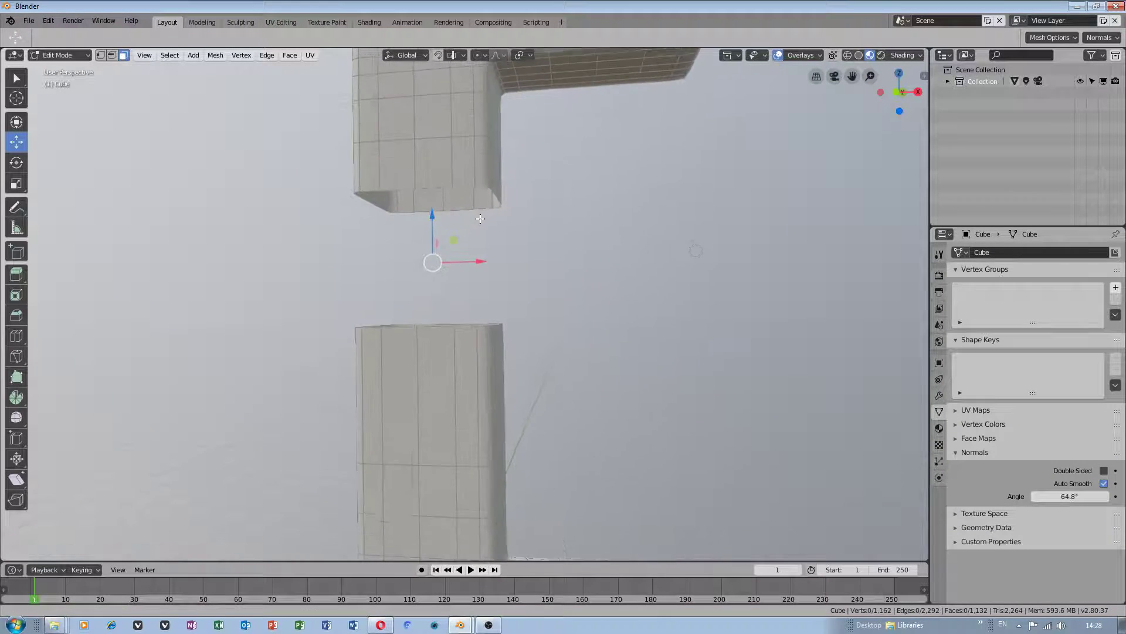
click(100, 56)
click(417, 357)
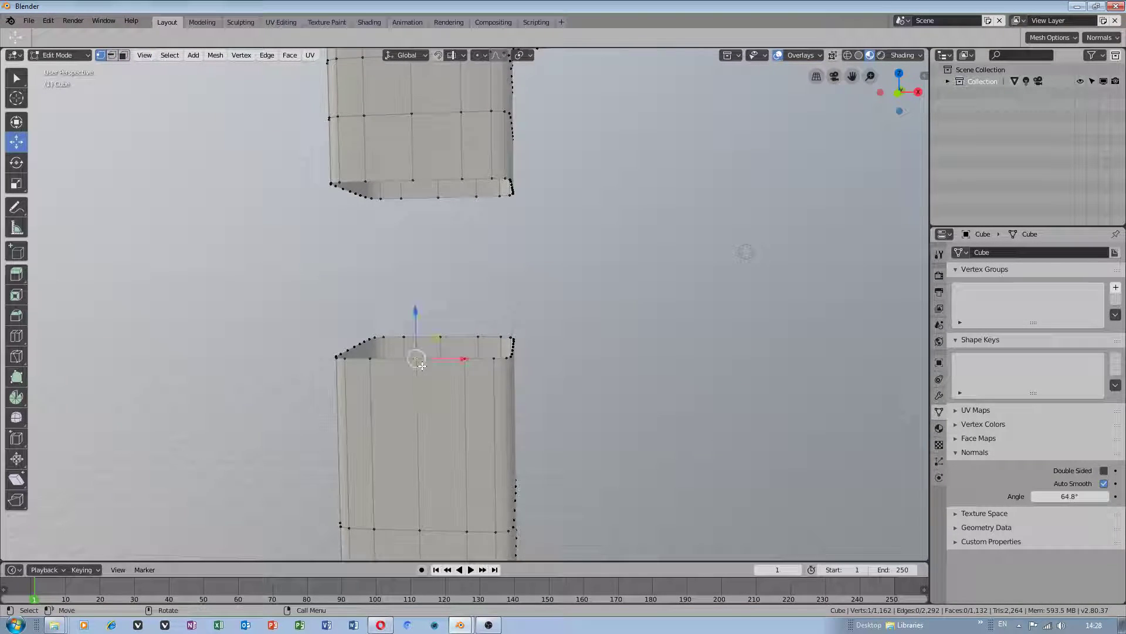
Step: Merge the first pair of facing corner vertices At Center
shift+click(421, 182)
key(ctrl+v)
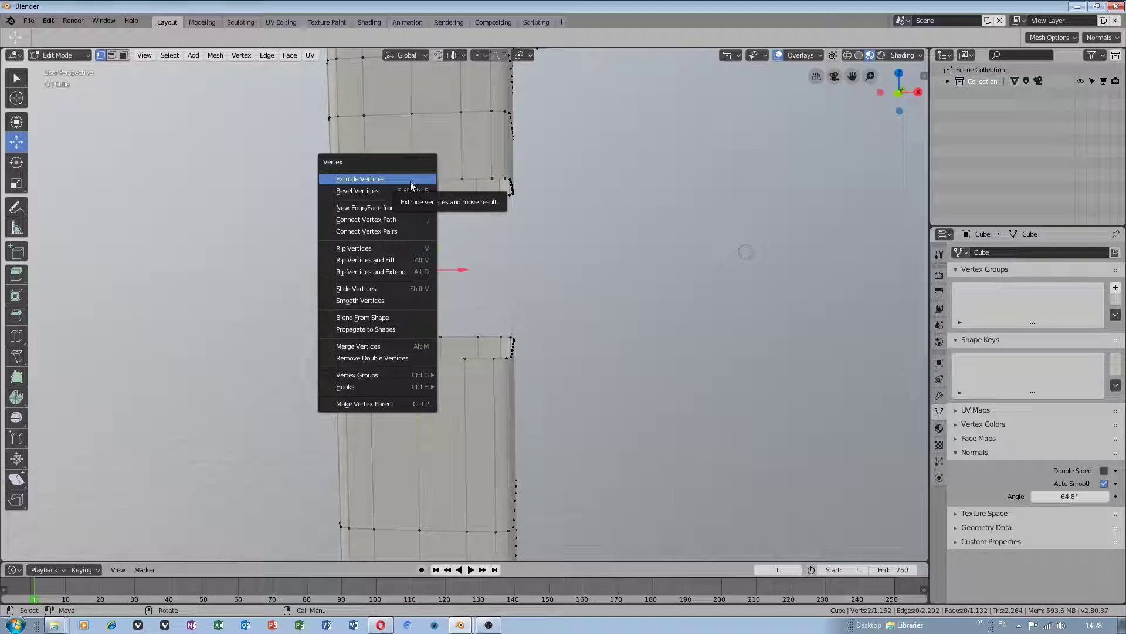
click(375, 346)
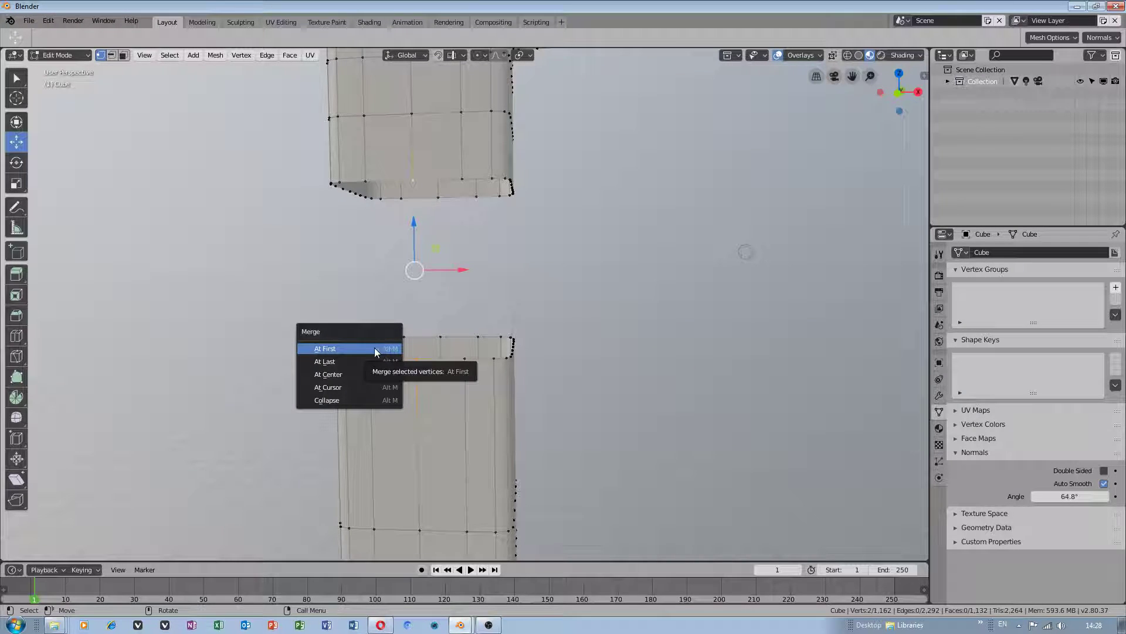
click(344, 373)
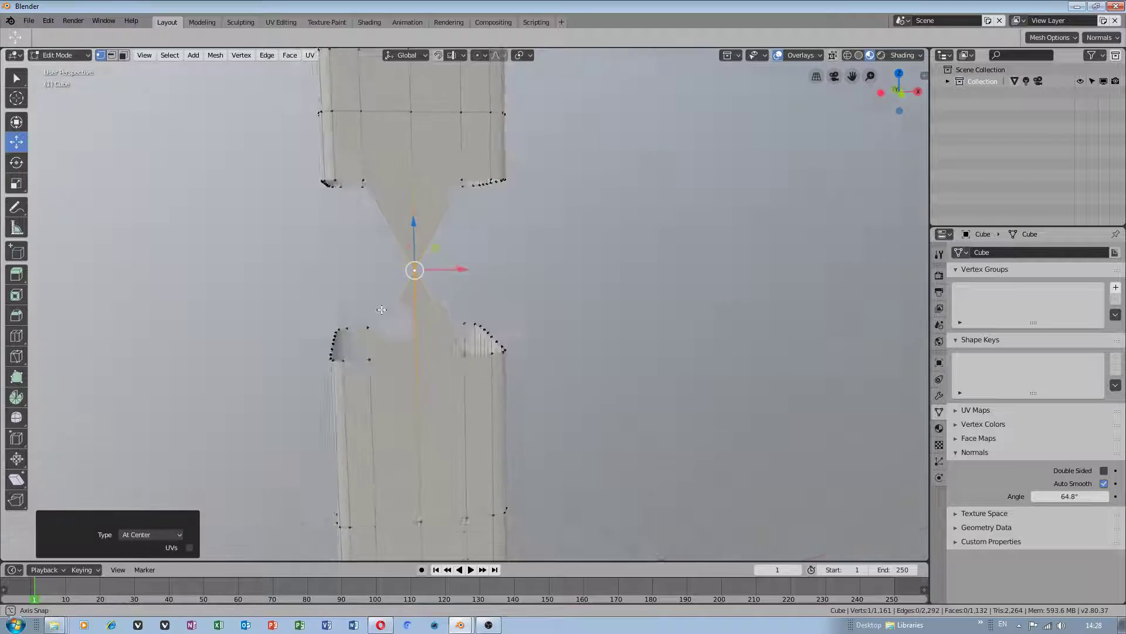
Step: Merge the second corner pair across the gap At Center
middle_drag(500, 270, 378, 183)
click(370, 180)
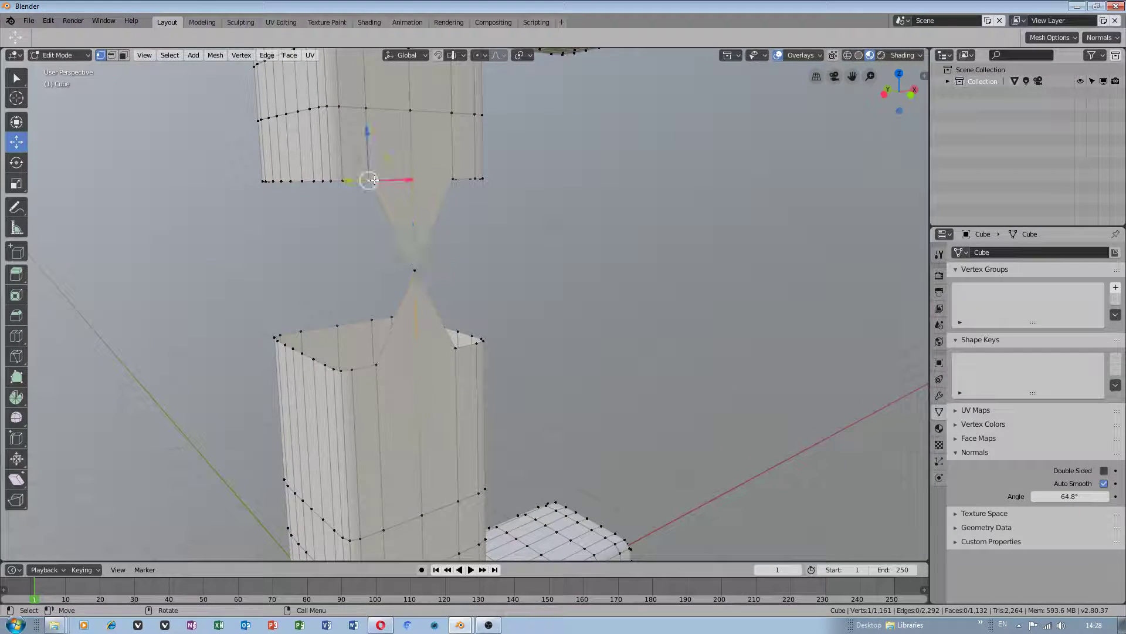
shift+click(374, 366)
key(ctrl+v)
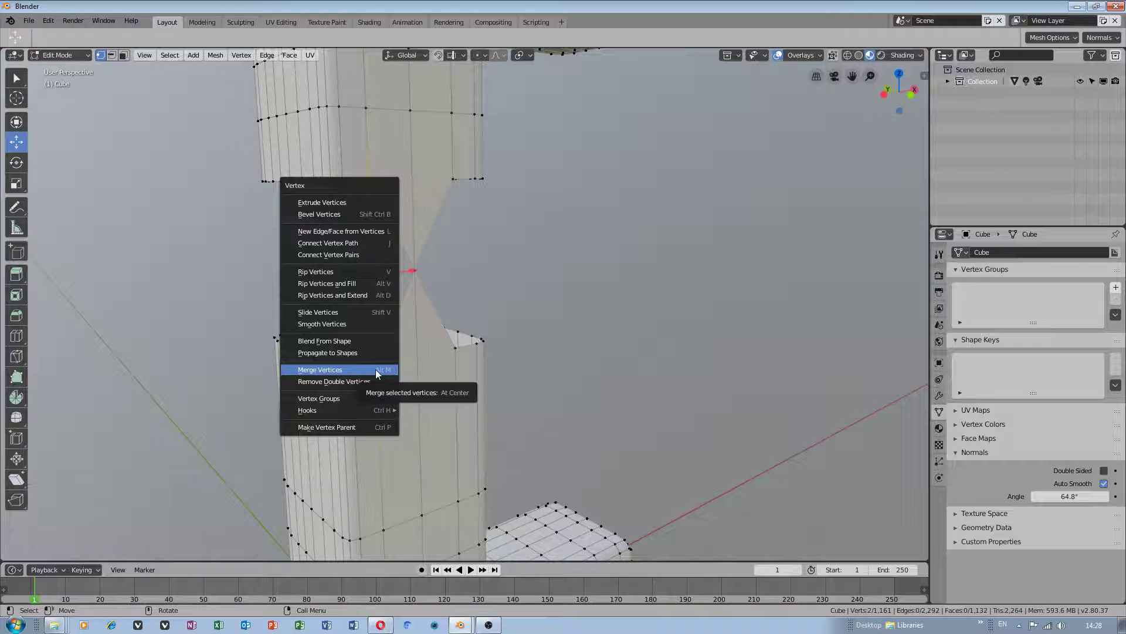
click(375, 368)
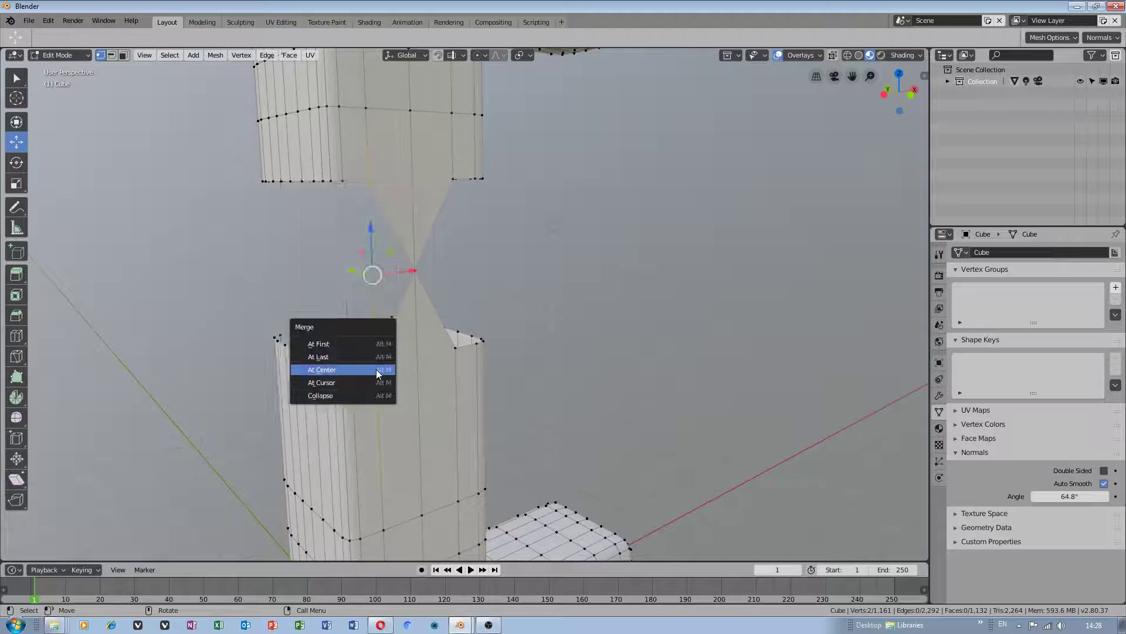
click(339, 370)
Step: Select a vertex at the top and bottom of the gap
middle_drag(443, 336, 457, 220)
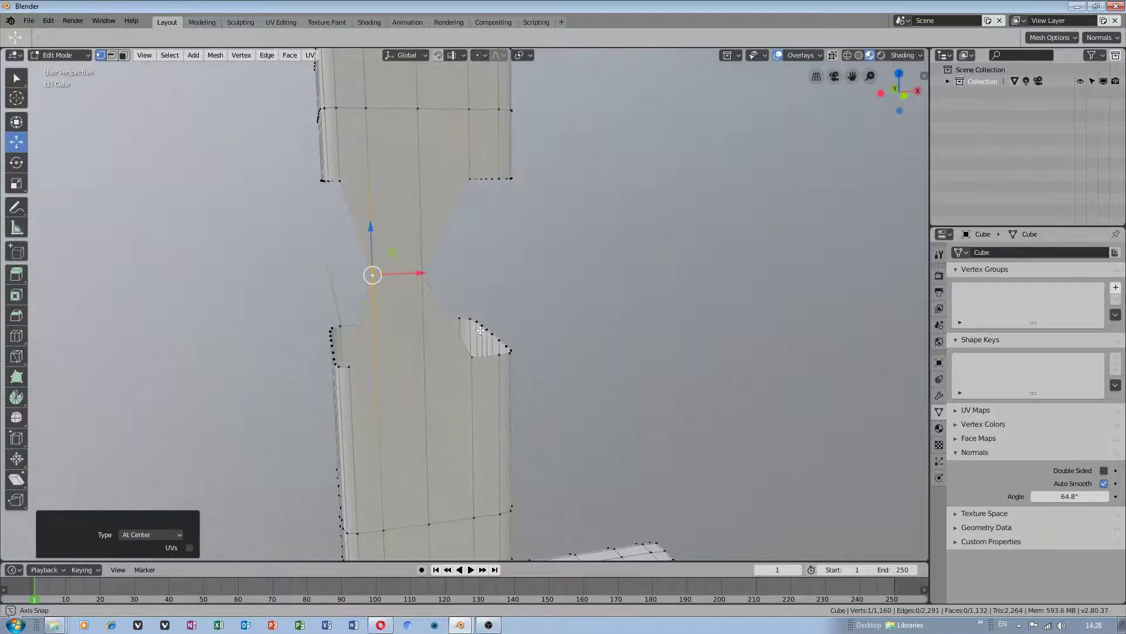
click(451, 183)
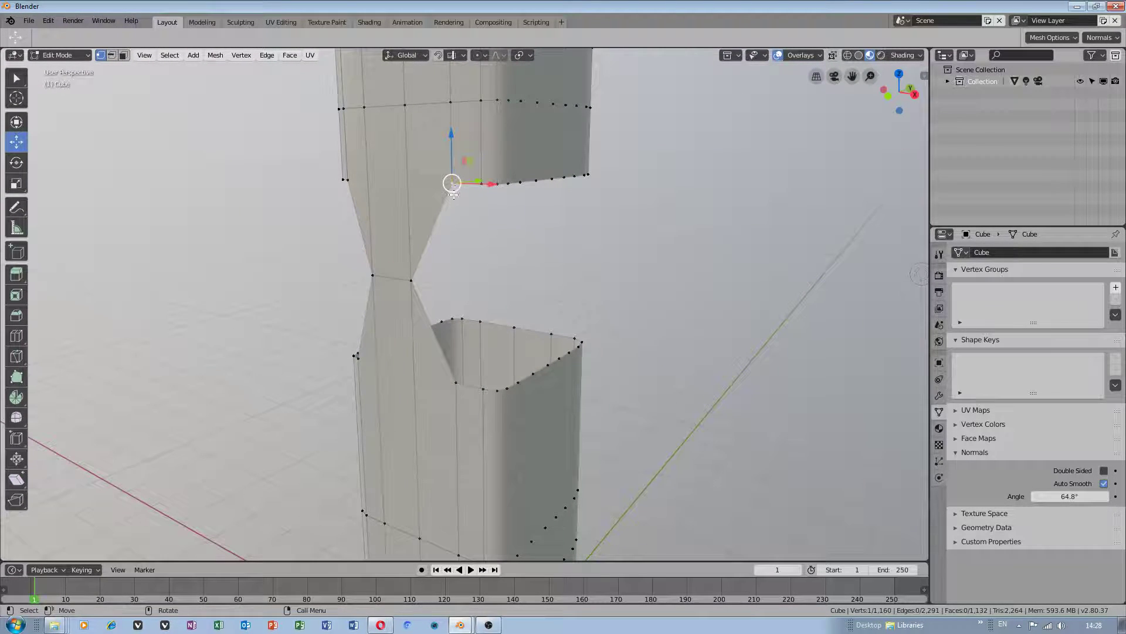
shift+click(457, 386)
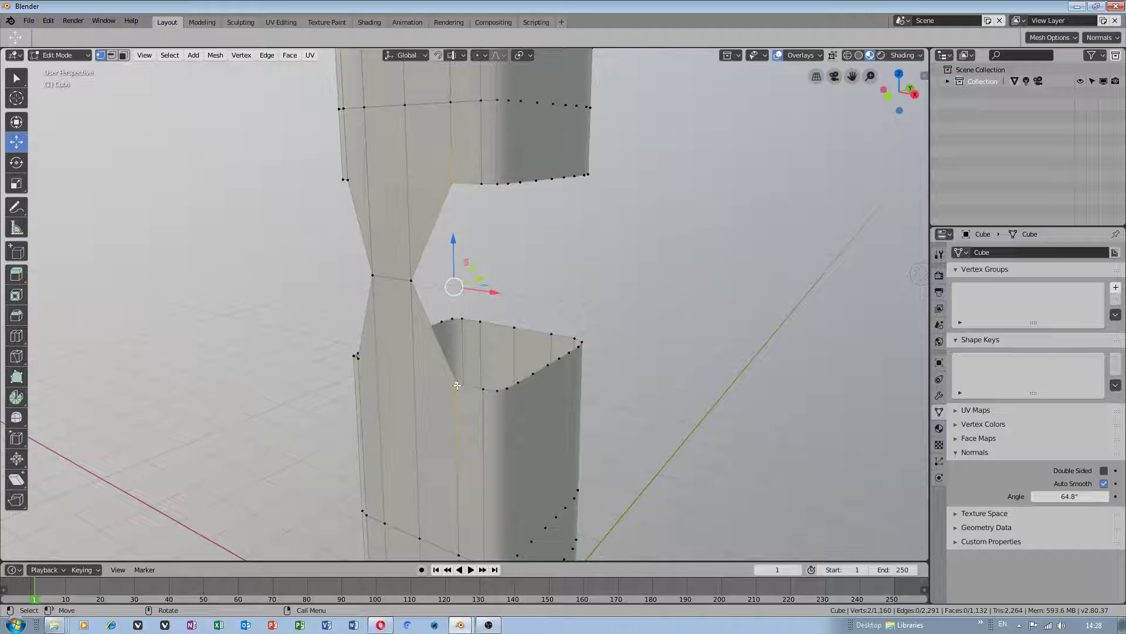
key(x)
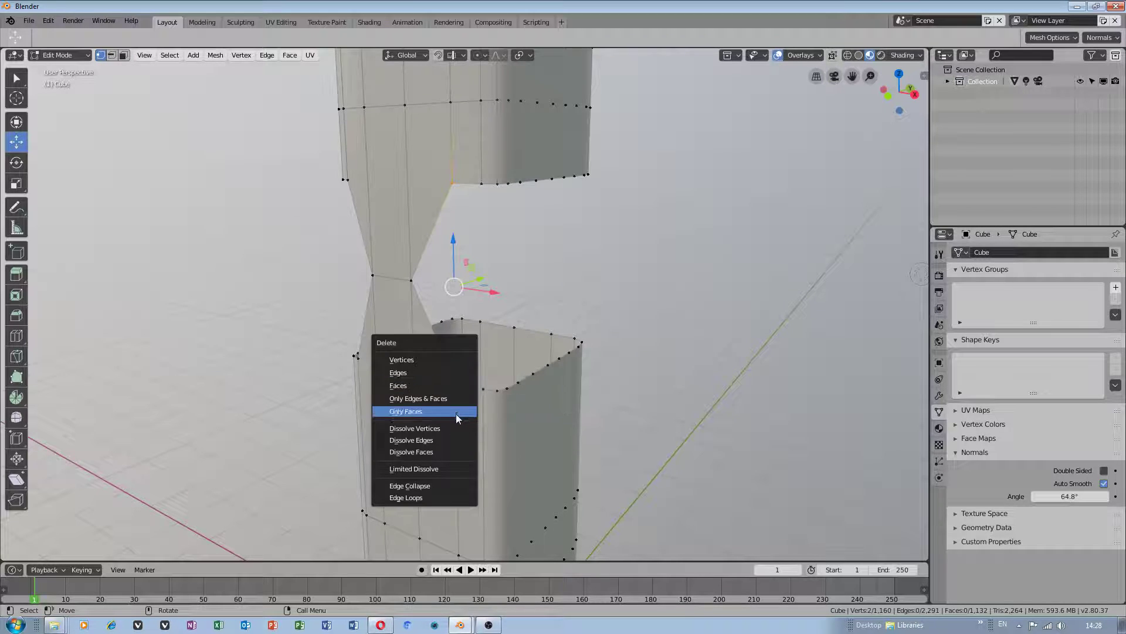
click(458, 486)
key(x)
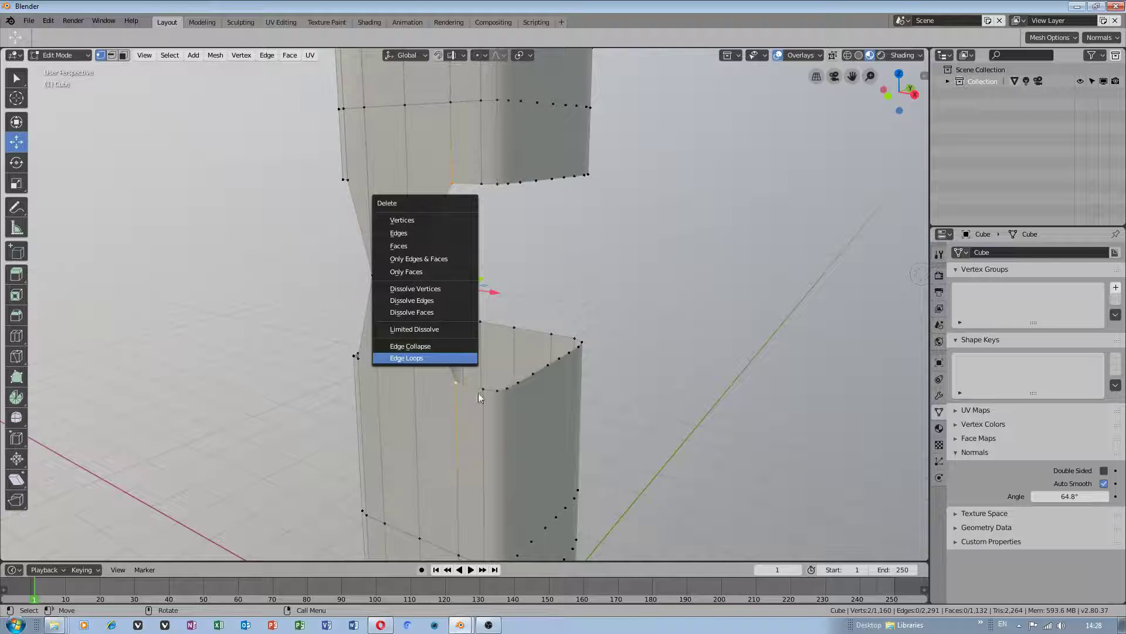
click(451, 359)
key(x)
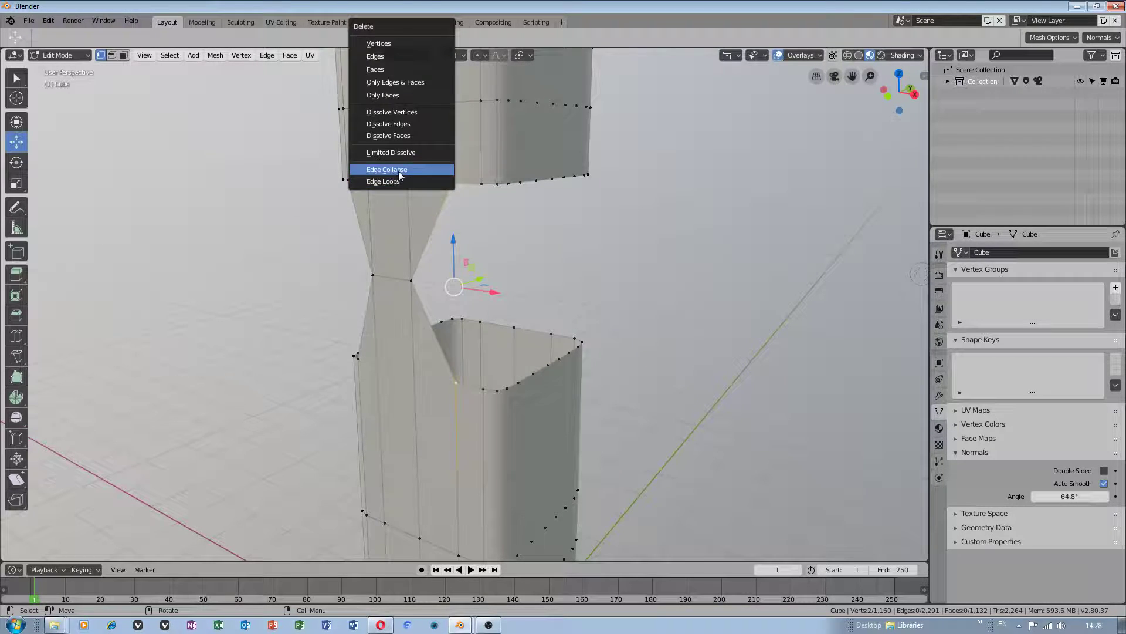
click(400, 174)
click(467, 161)
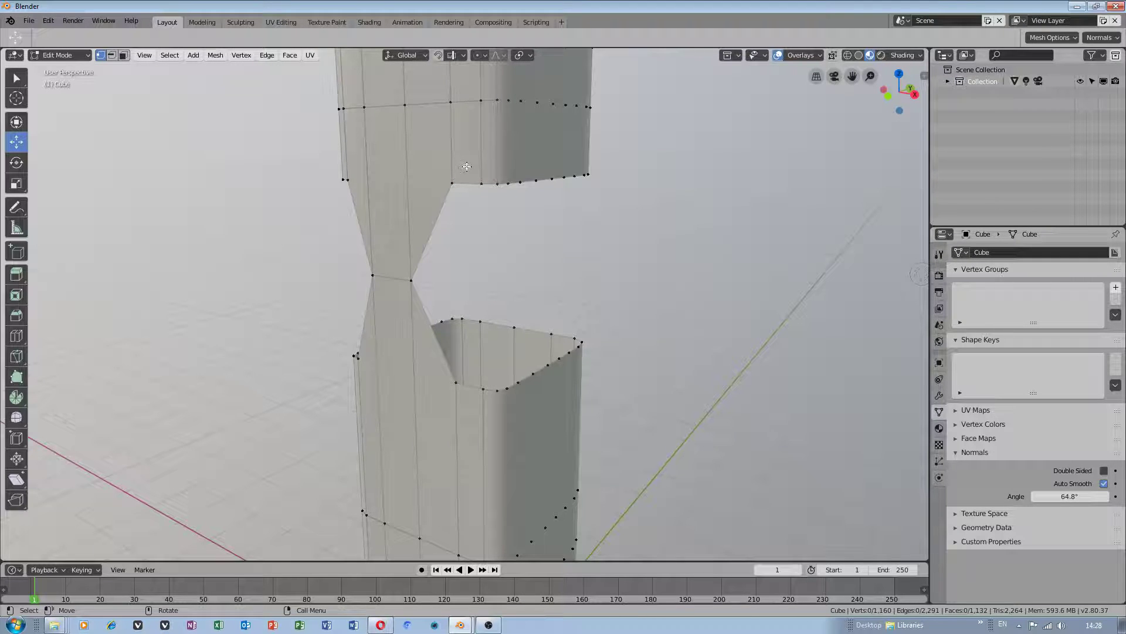
click(452, 183)
middle_drag(453, 182, 719, 329)
click(719, 329)
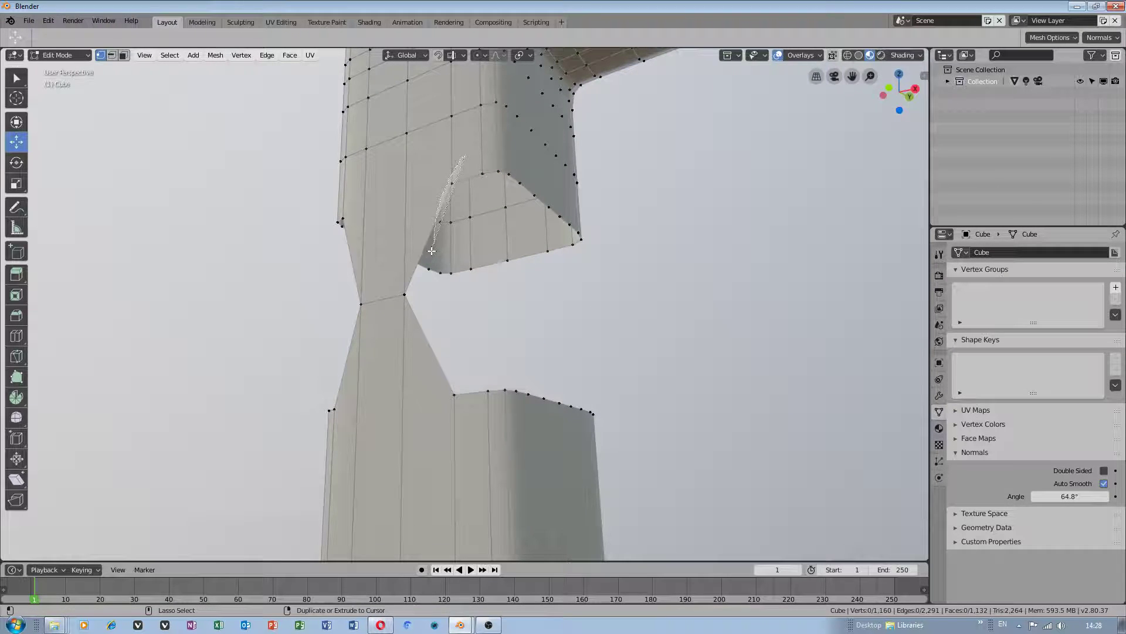
mouse_move(432, 251)
ctrl+right_down()
mouse_move(441, 306)
mouse_move(434, 230)
mouse_move(455, 179)
ctrl+right_up()
right_click(489, 353)
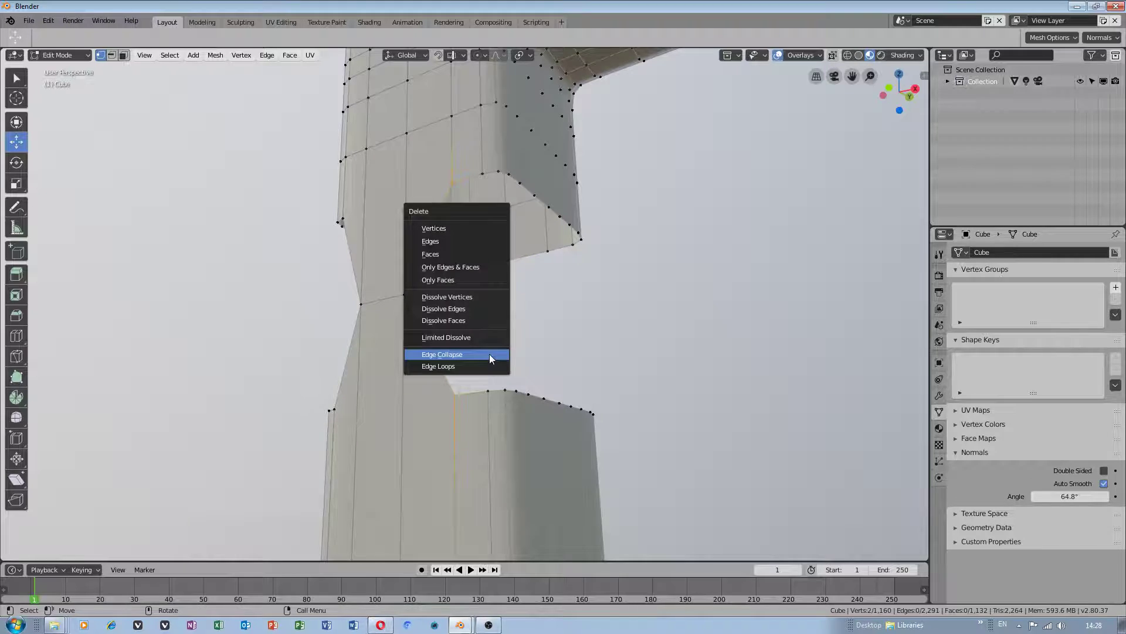
key(Escape)
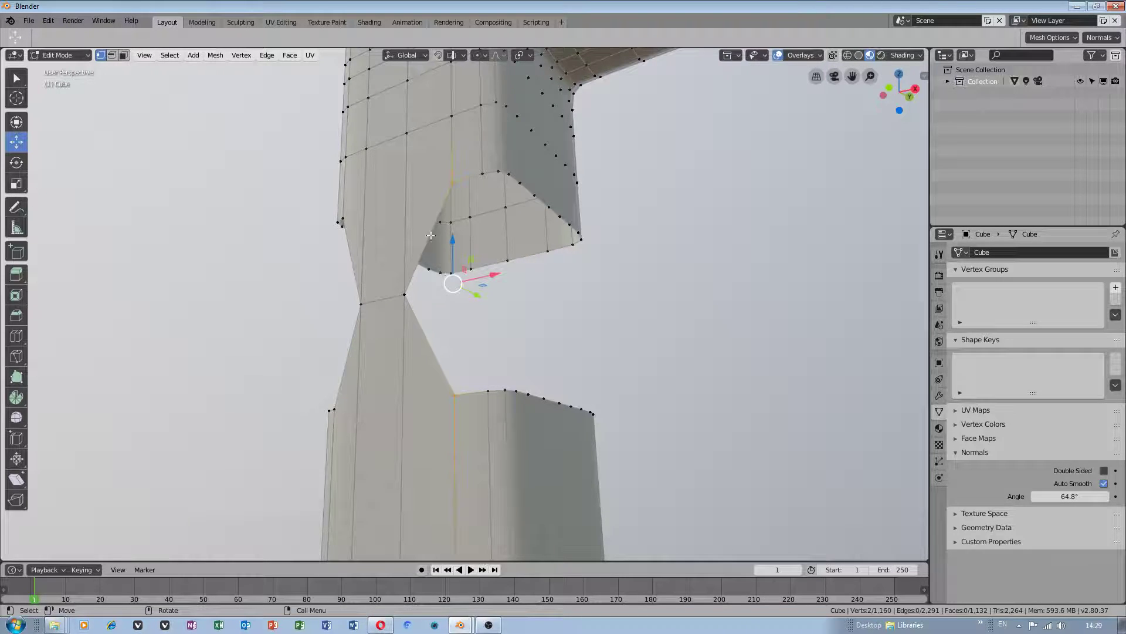
click(112, 56)
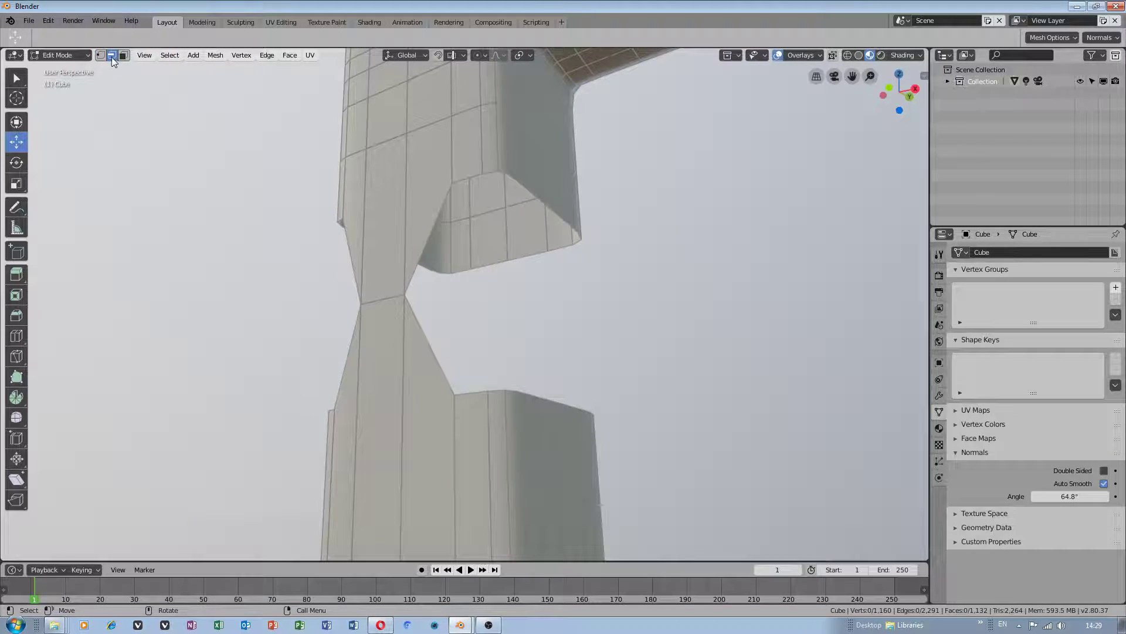
click(470, 182)
shift+click(467, 394)
key(x)
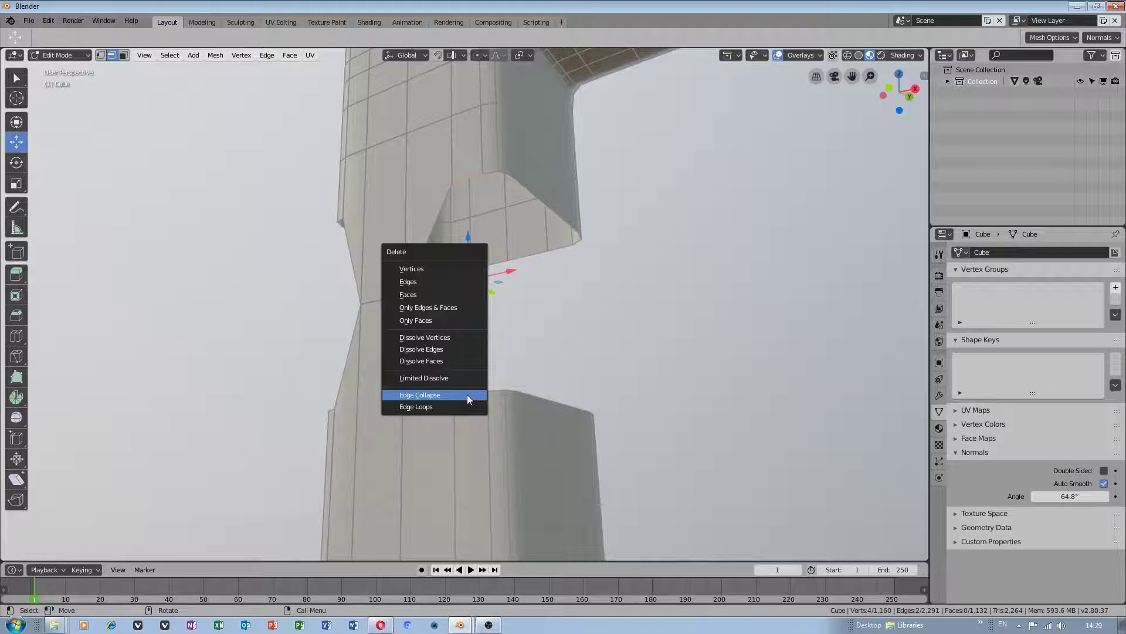
click(466, 394)
key(ctrl+z)
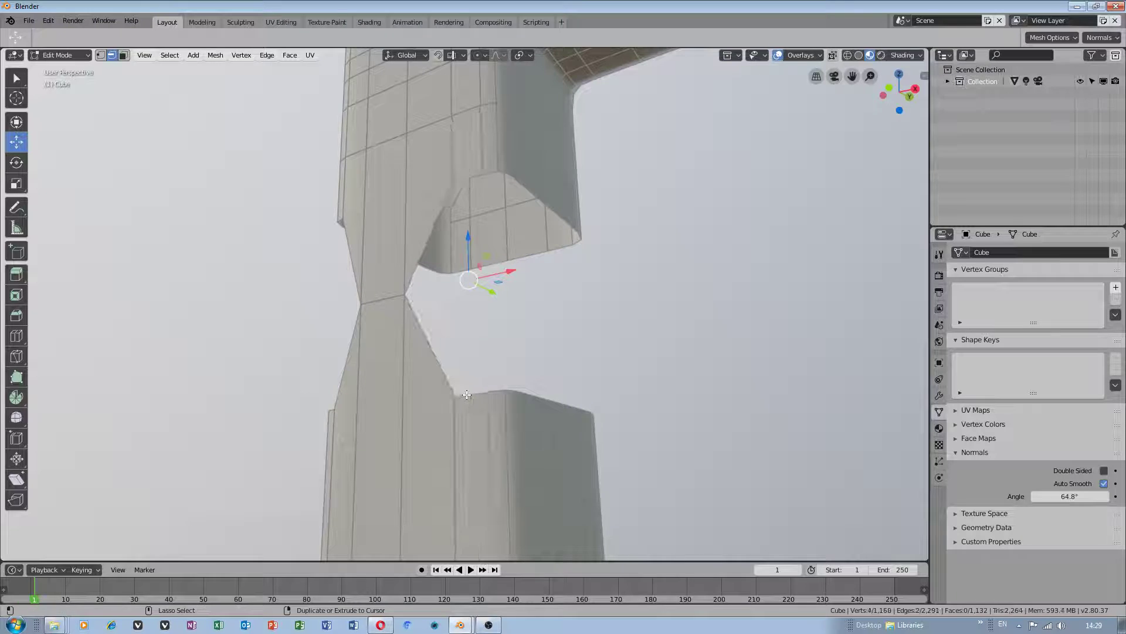
mouse_move(466, 394)
middle_down()
mouse_move(565, 338)
mouse_move(77, 61)
middle_up()
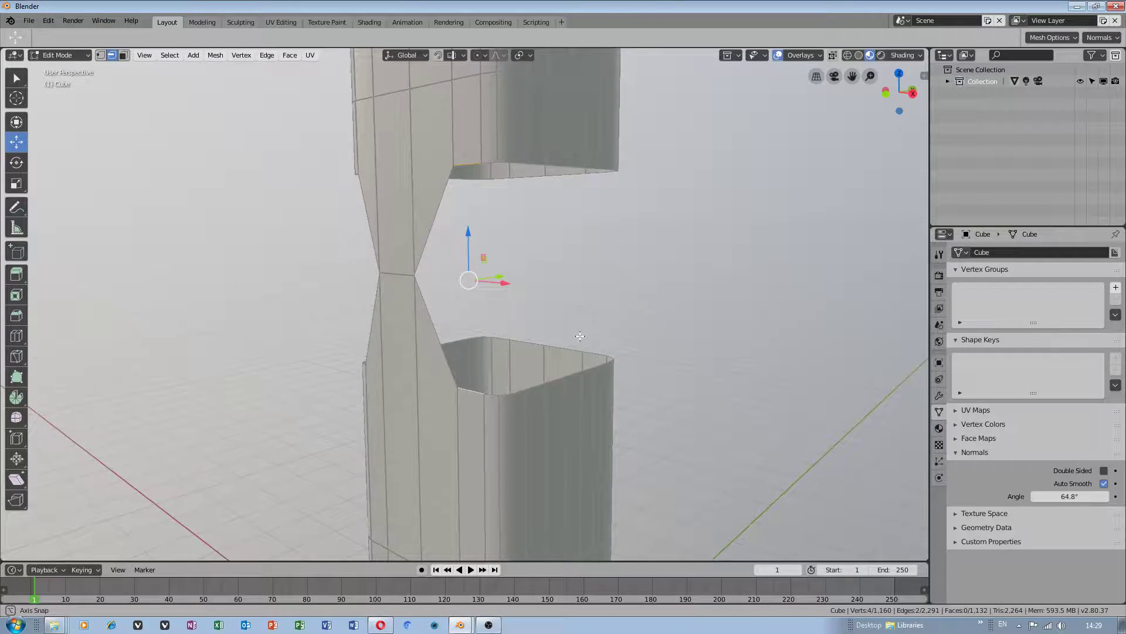
Step: Clear the selection and lasso a vertex pair on the upper piece in Vertex mode
key(alt+a)
click(100, 55)
click(463, 170)
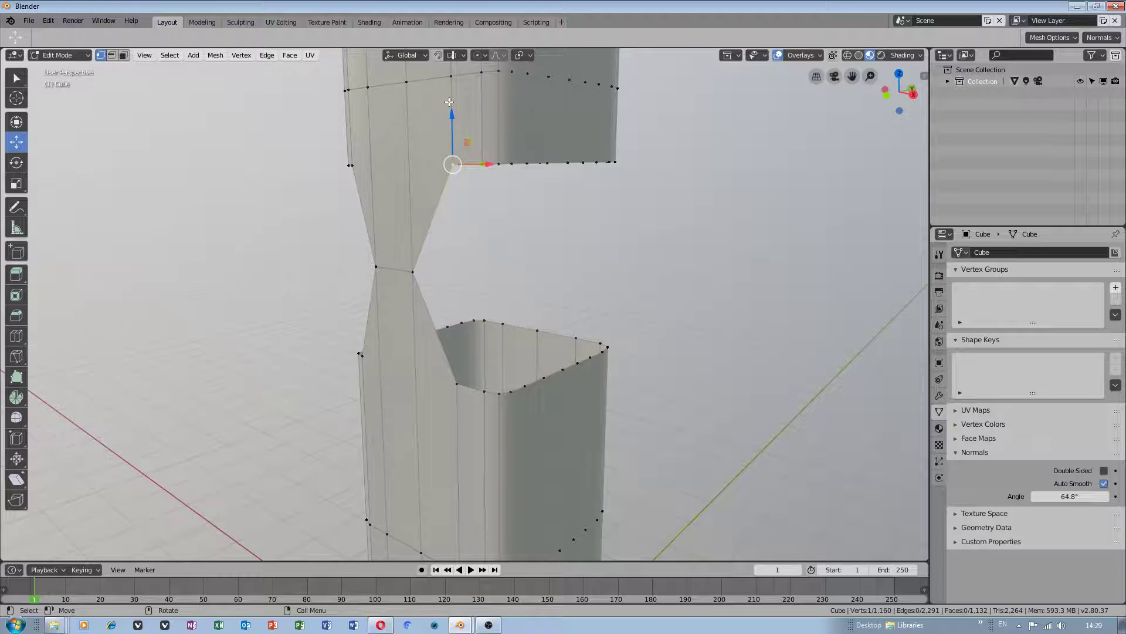
shift+middle_drag(403, 81, 467, 139)
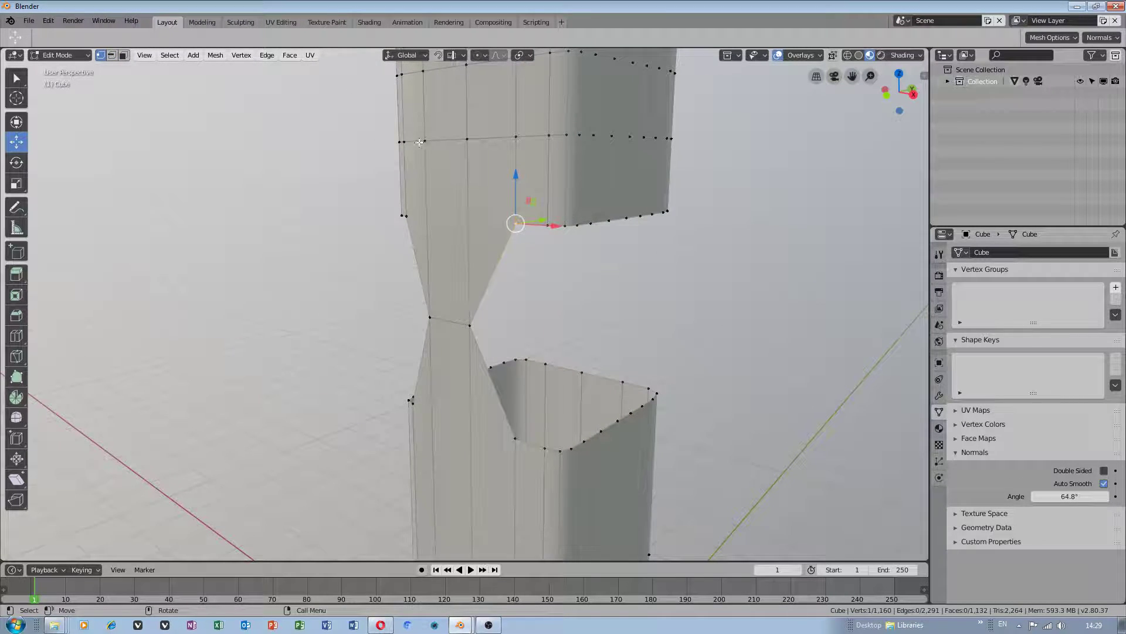
click(251, 157)
mouse_move(481, 131)
ctrl+right_down()
mouse_move(452, 123)
mouse_move(469, 165)
ctrl+right_up()
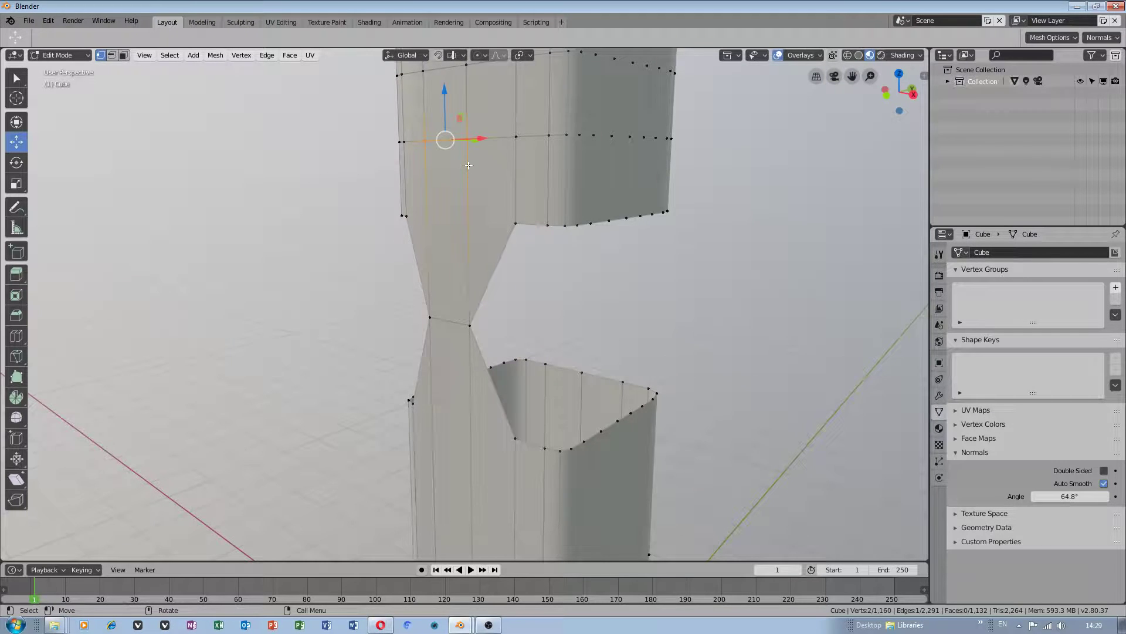
Step: Collapse the selected edge into one vertex, undoing and redoing the collapse
key(x)
click(468, 164)
key(ctrl+z)
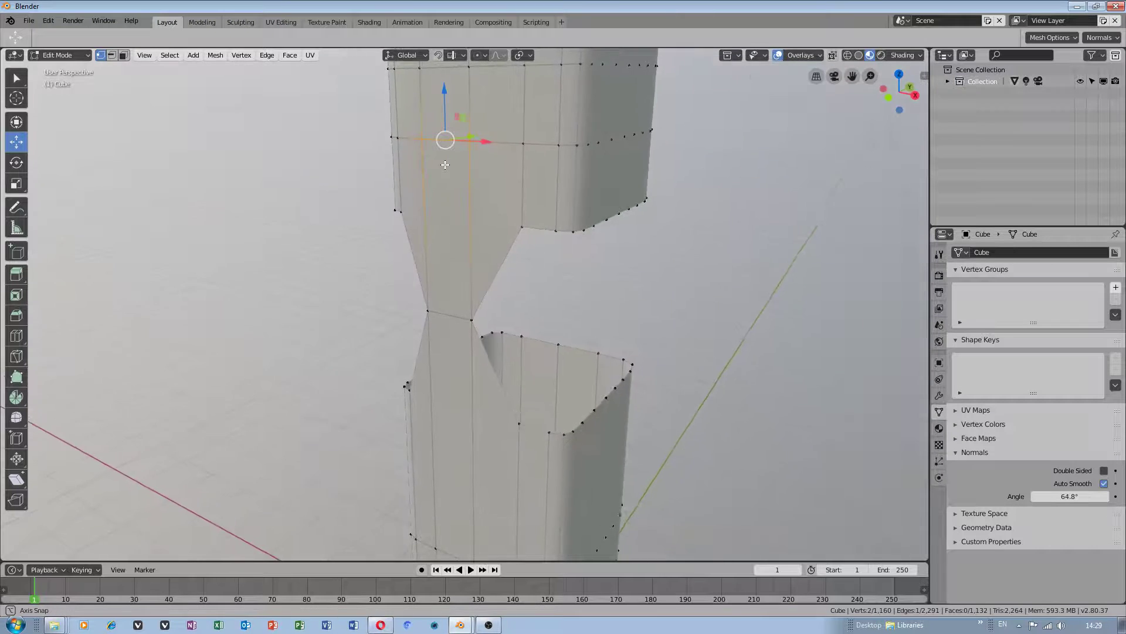
middle_drag(430, 148, 439, 180)
key(x)
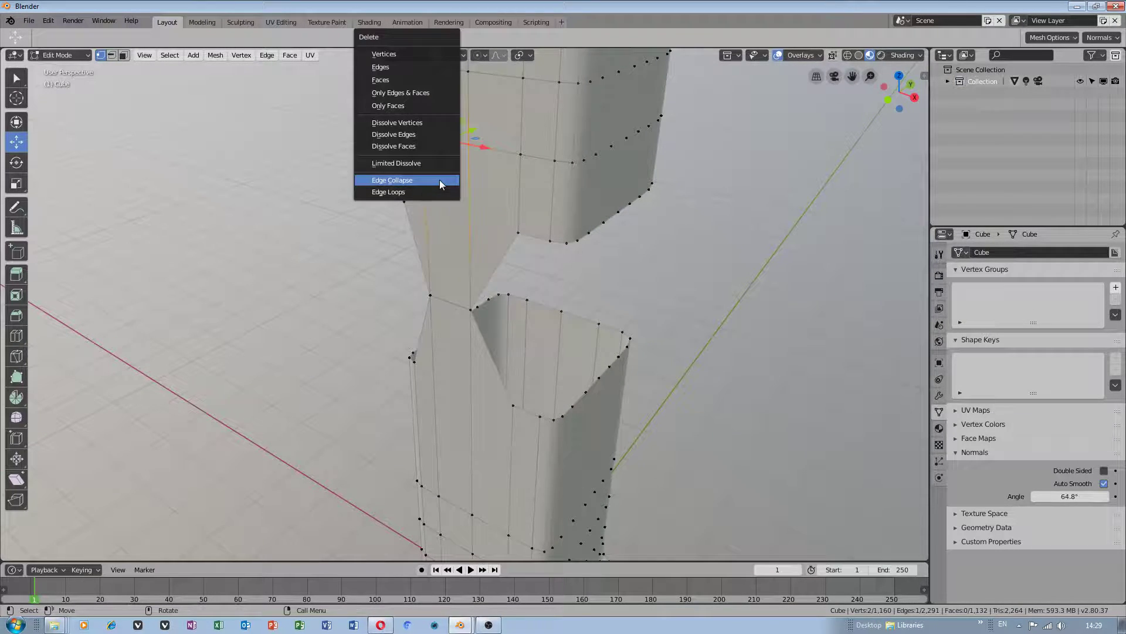
click(439, 180)
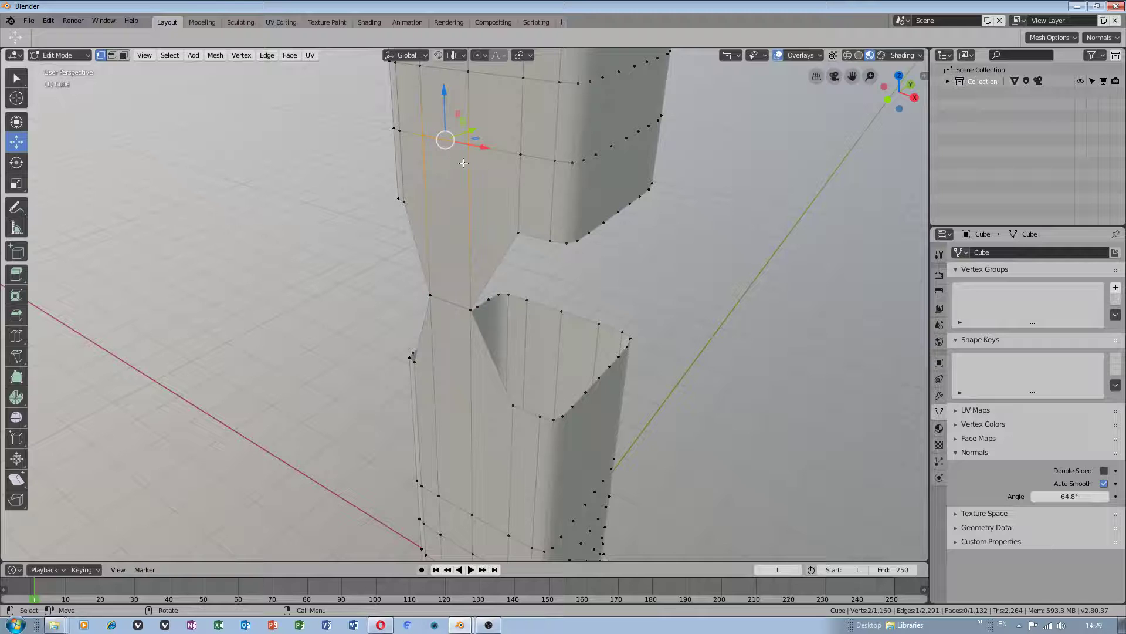
middle_drag(485, 191, 487, 170)
Step: Merge the two facing waist vertices into one At Center
click(517, 210)
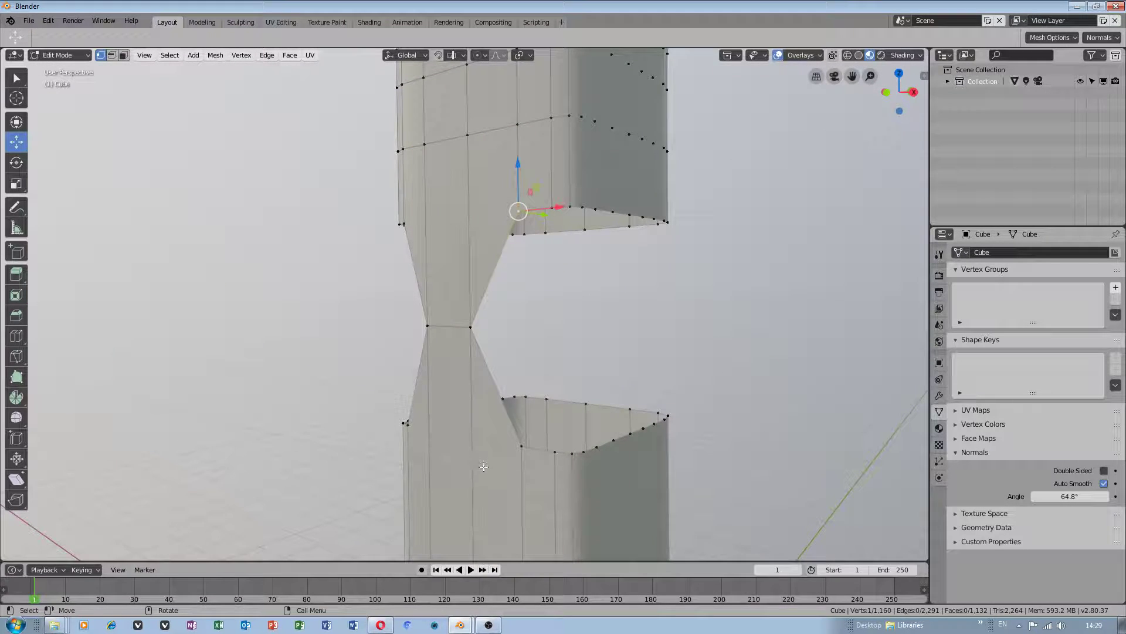
click(510, 448)
shift+click(517, 211)
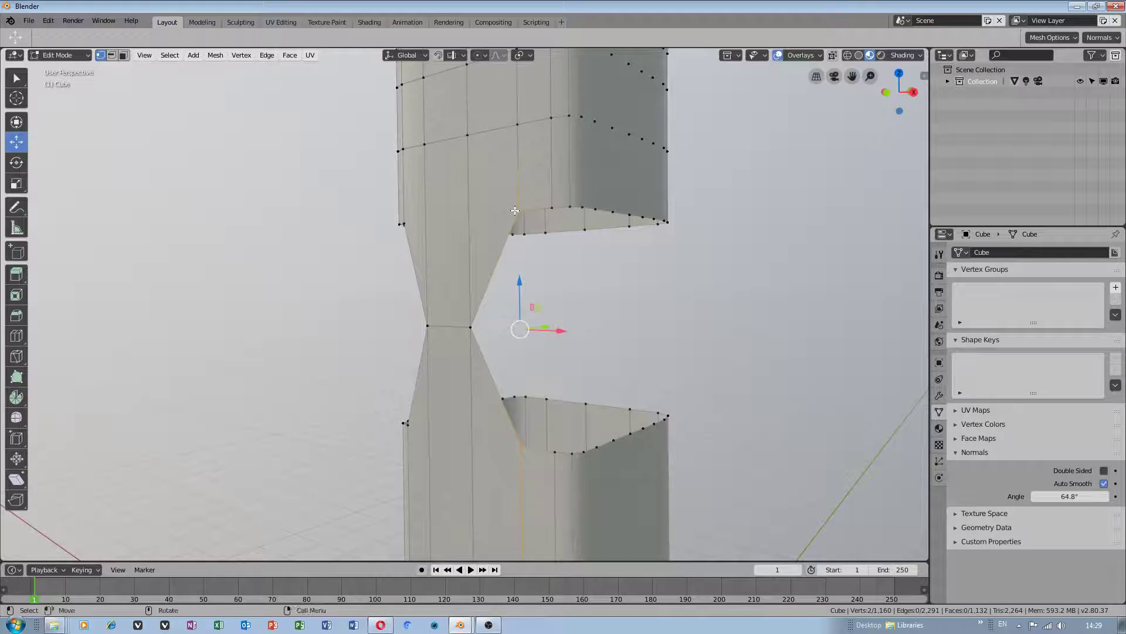
key(ctrl+v)
click(515, 210)
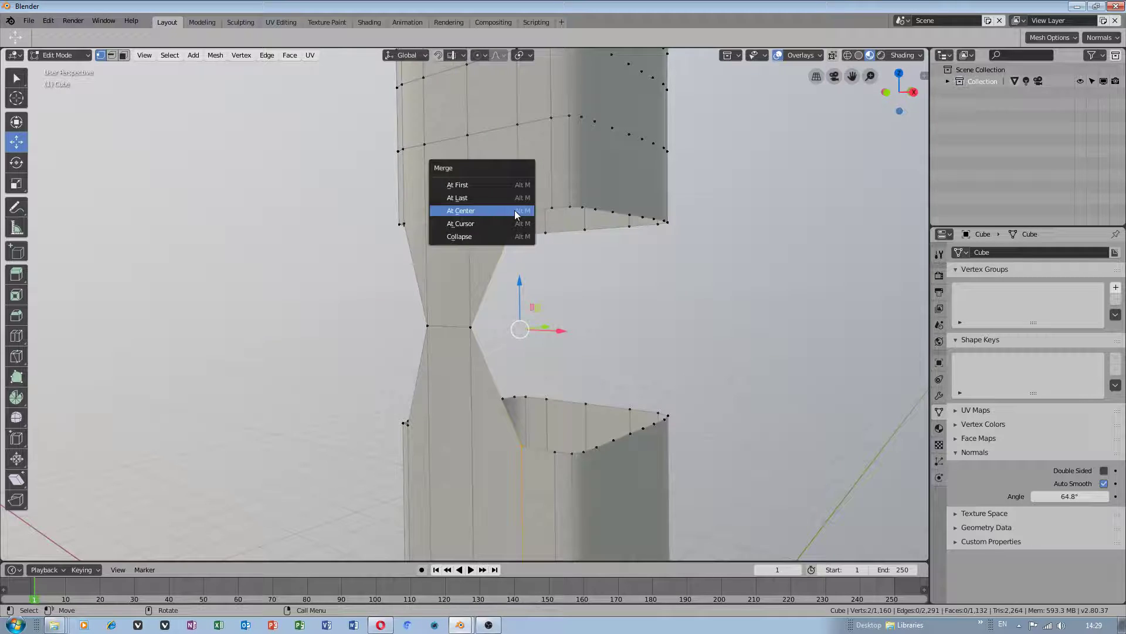
Step: Select the three waist vertices and browse the edge and face operations
middle_drag(672, 354, 695, 362)
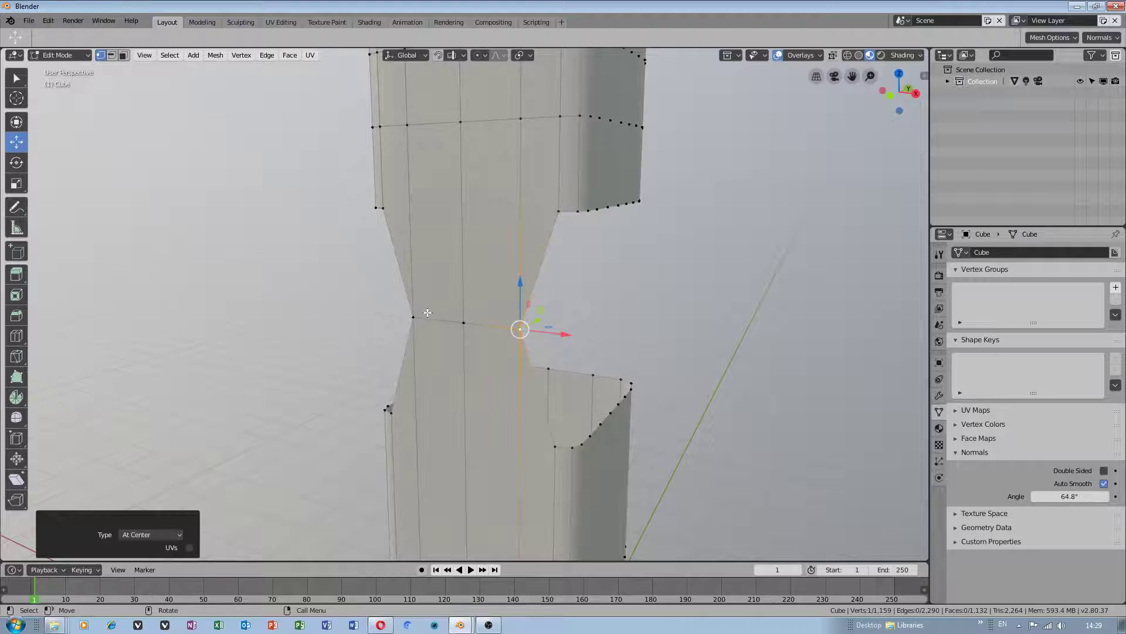
click(413, 320)
shift+click(467, 323)
shift+click(521, 325)
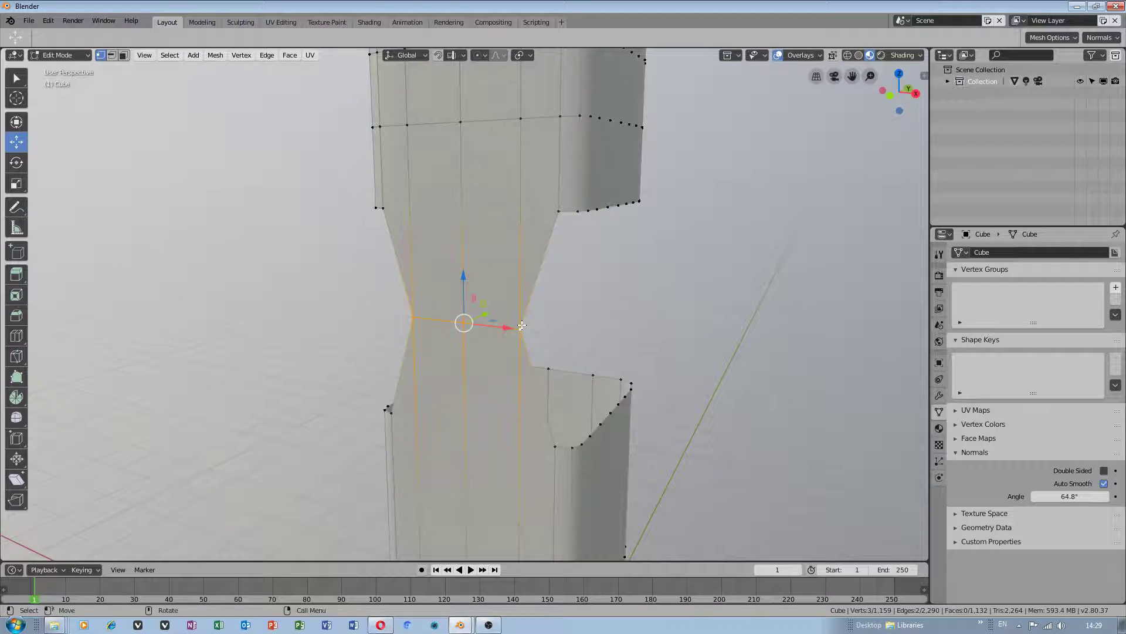
key(ctrl+e)
key(ctrl+f)
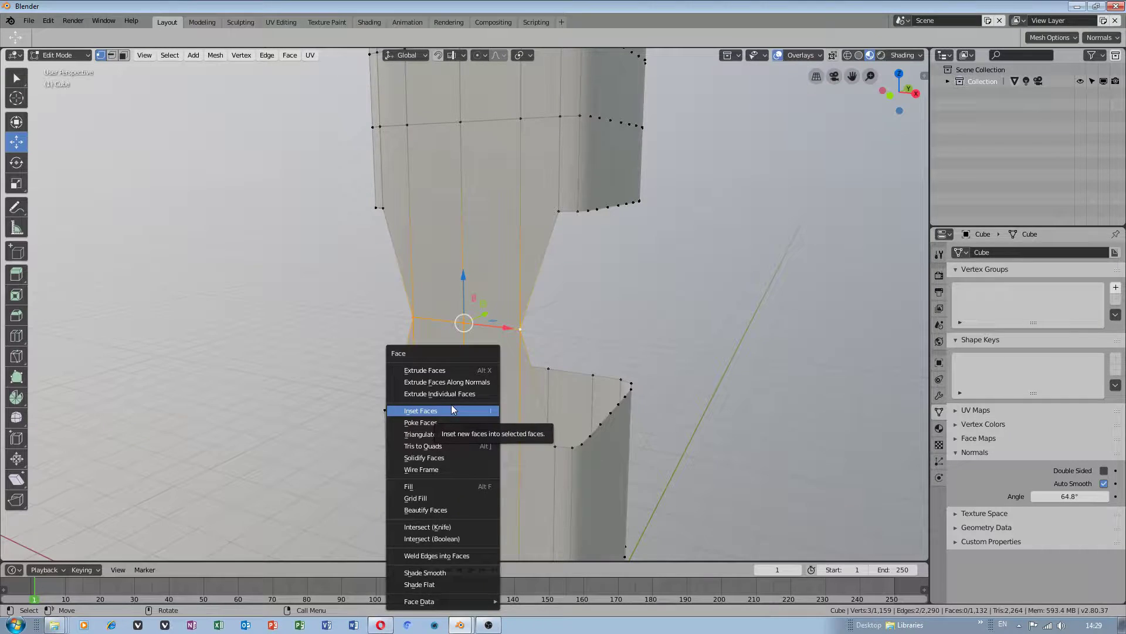
Step: Rip the waist vertices apart with Rip Vertices
key(Escape)
key(ctrl+v)
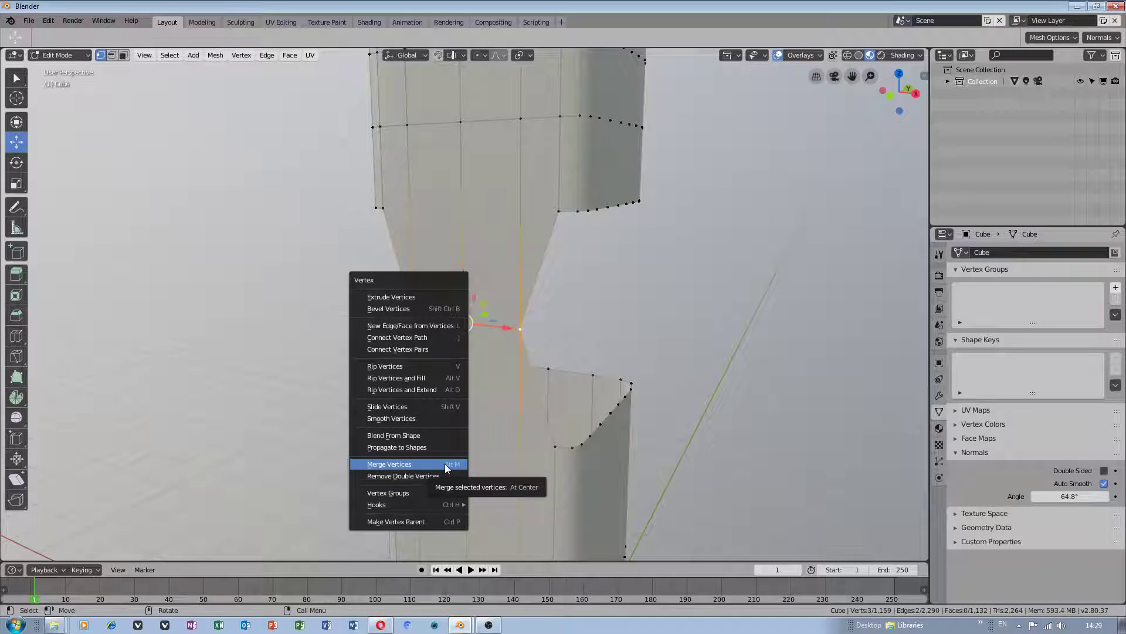
click(412, 370)
click(463, 322)
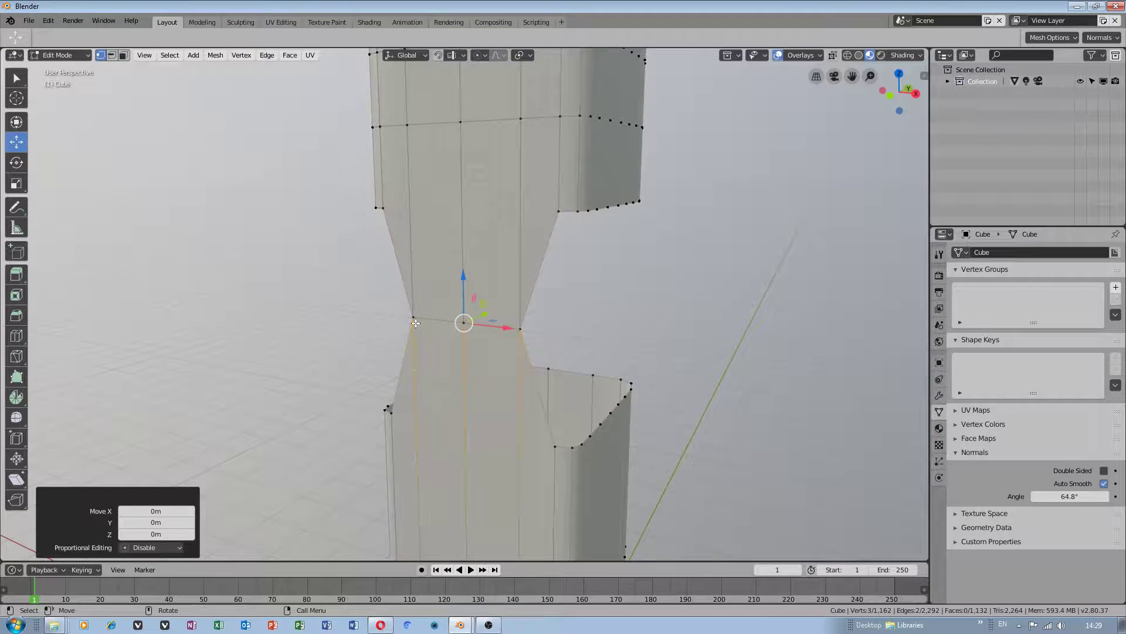
Step: Lift each of the three ripped waist vertices upward with G, then deselect
click(414, 319)
key(g)
click(413, 280)
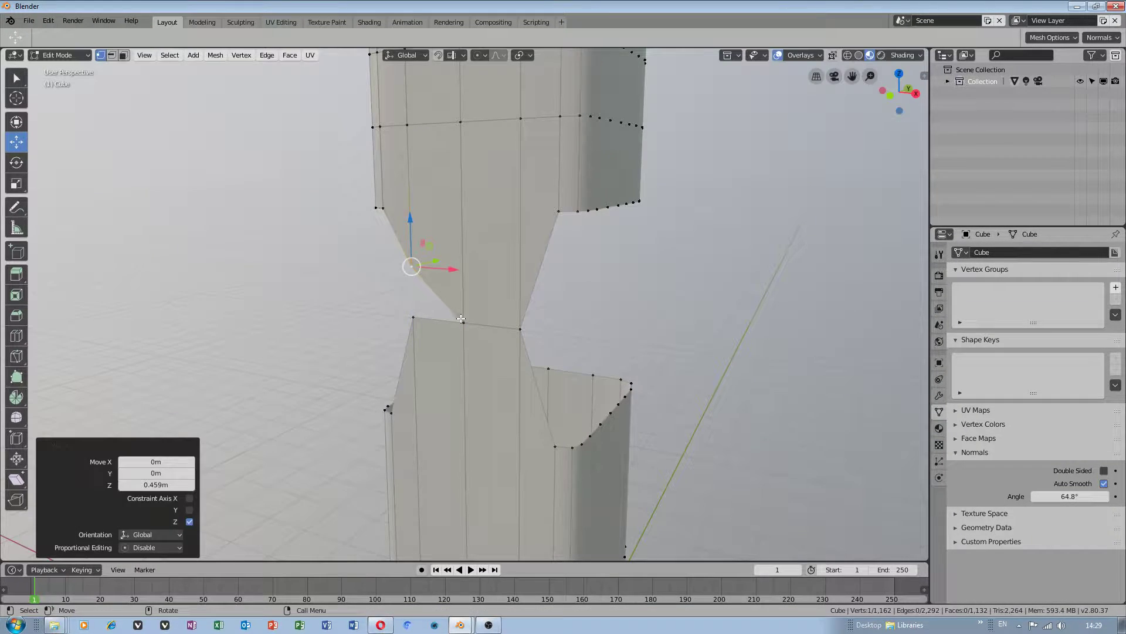
click(457, 312)
key(g)
click(459, 245)
click(521, 329)
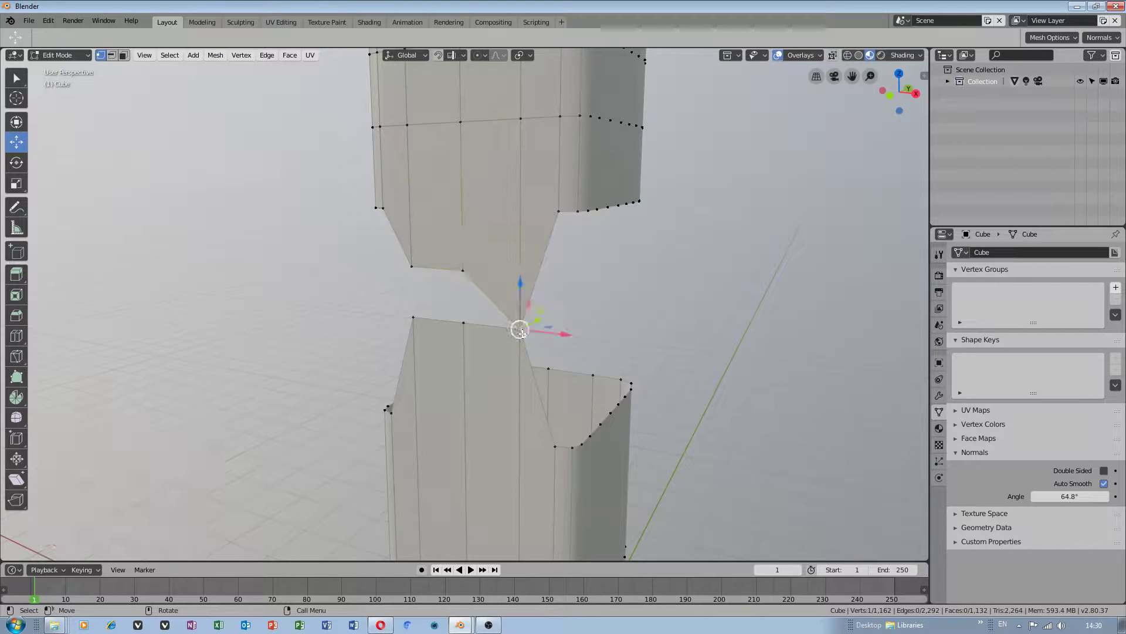
key(g)
click(526, 243)
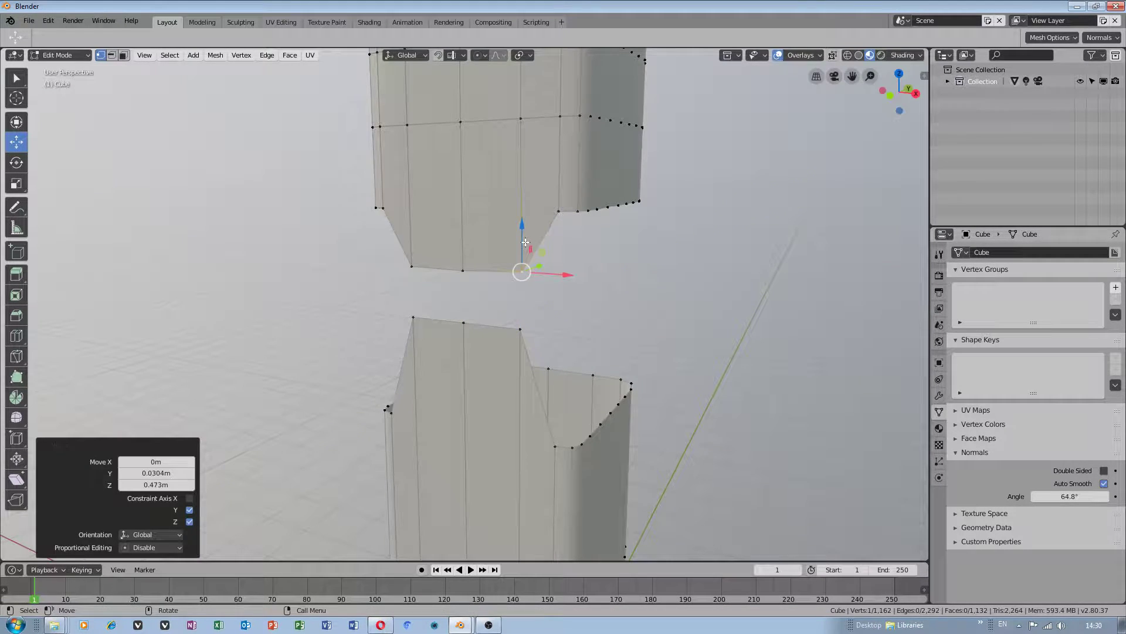
click(711, 265)
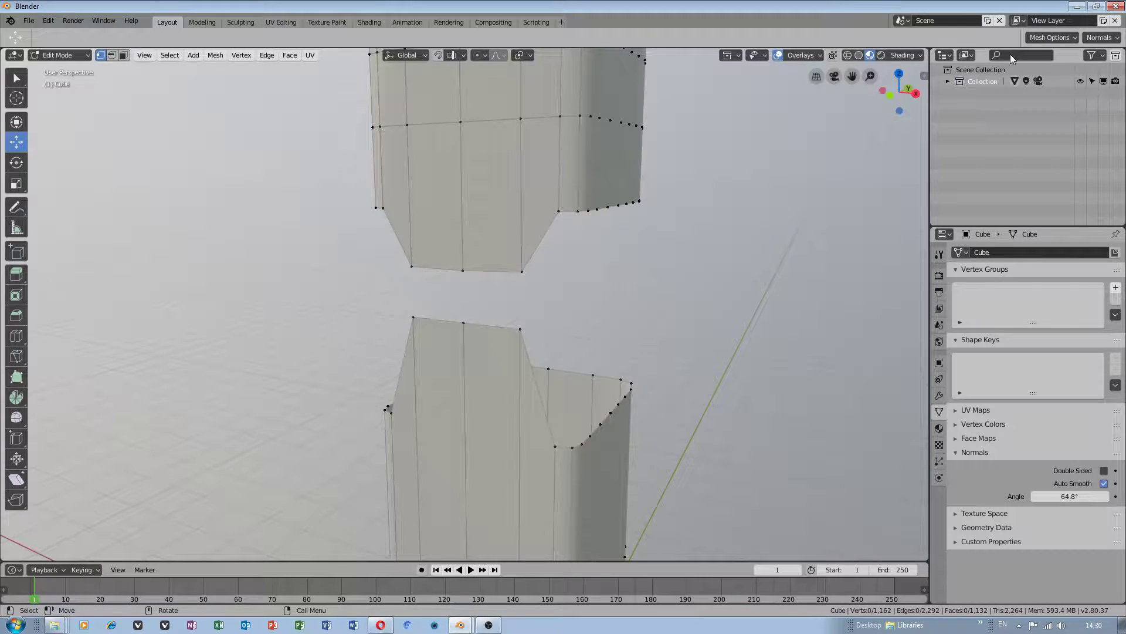
Step: Enable AutoMerge Editing with a 0.002m Double Threshold and set snapping to Vertex
click(1044, 41)
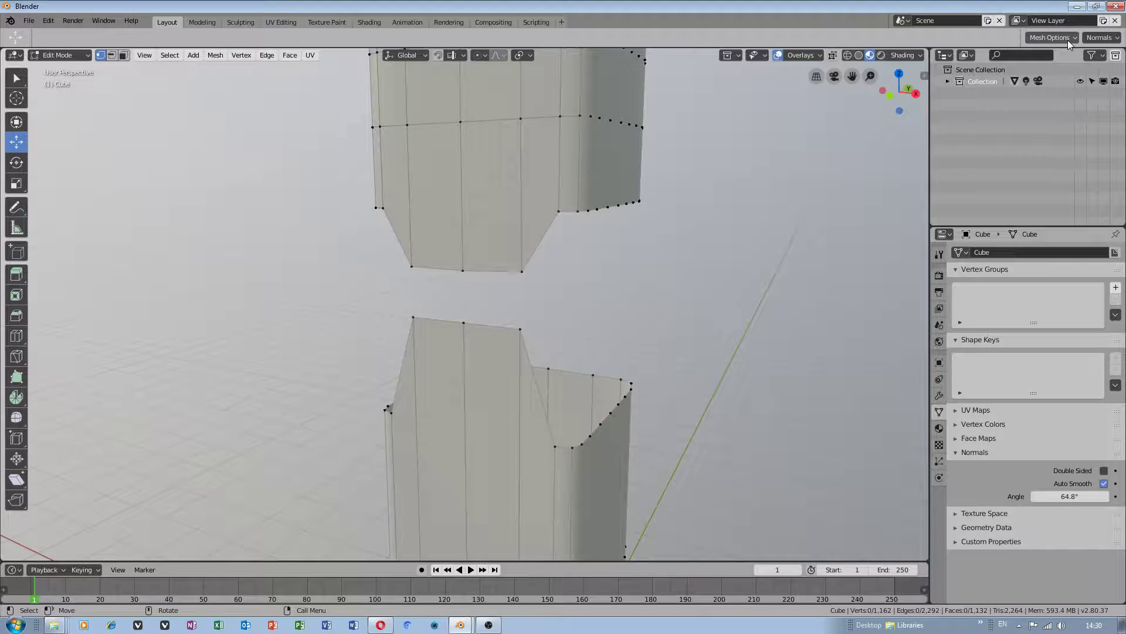
click(1068, 40)
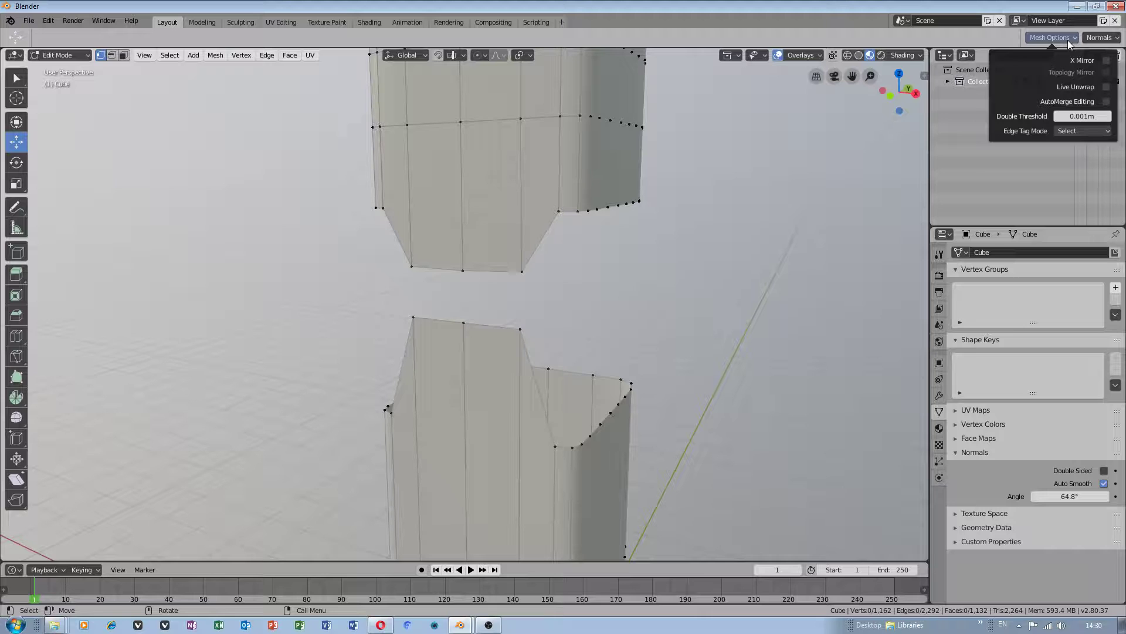
click(1106, 102)
click(1092, 131)
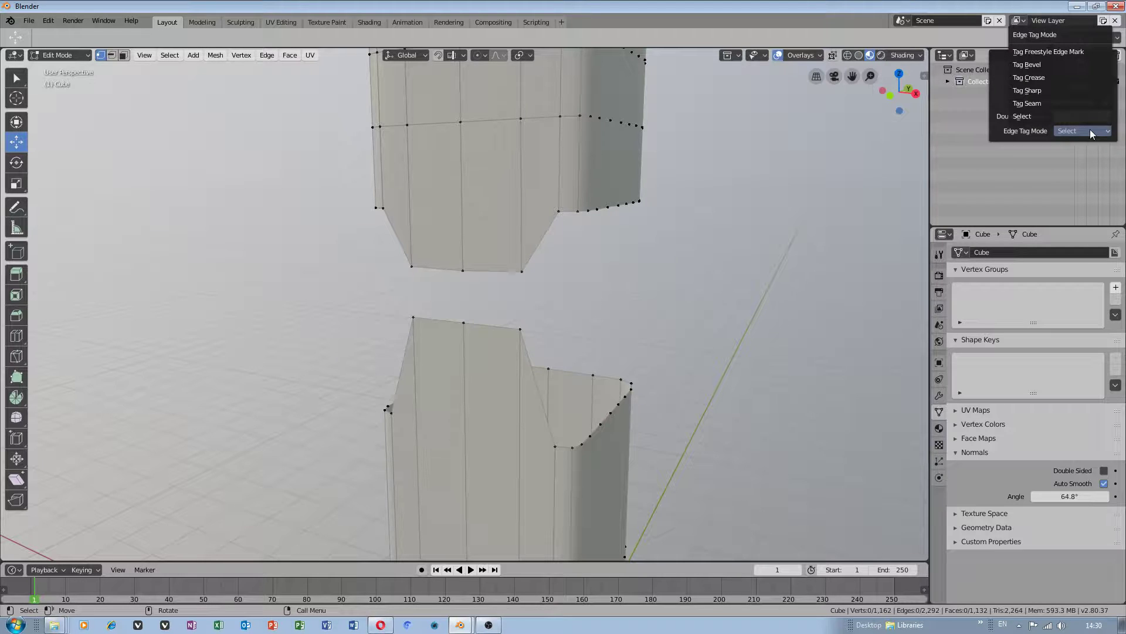
click(1090, 129)
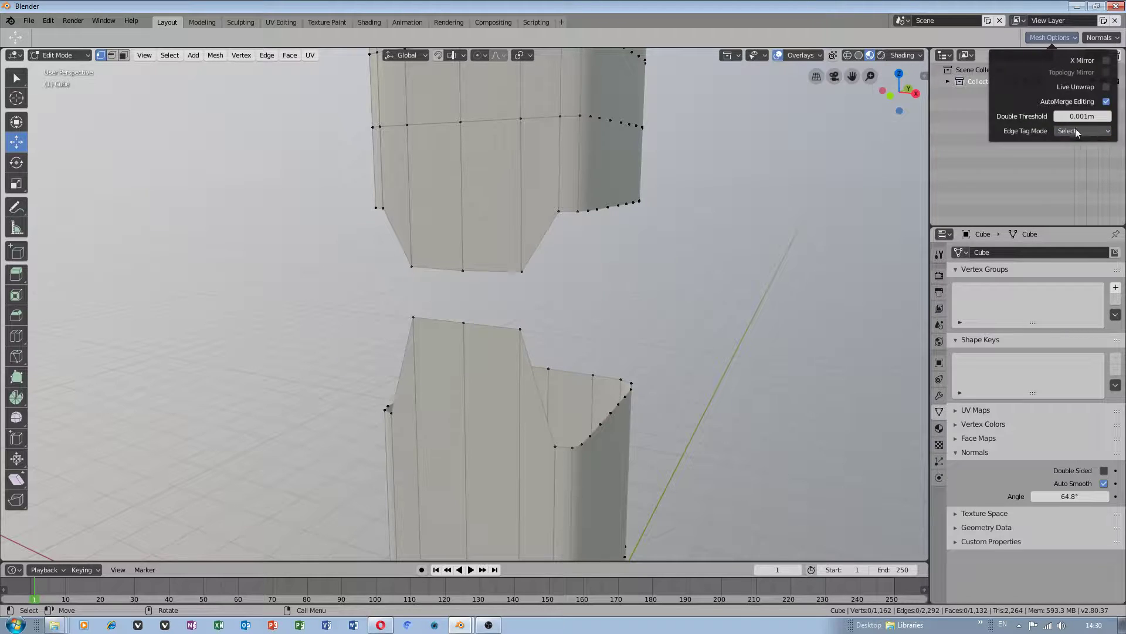
click(1108, 116)
click(450, 56)
click(422, 103)
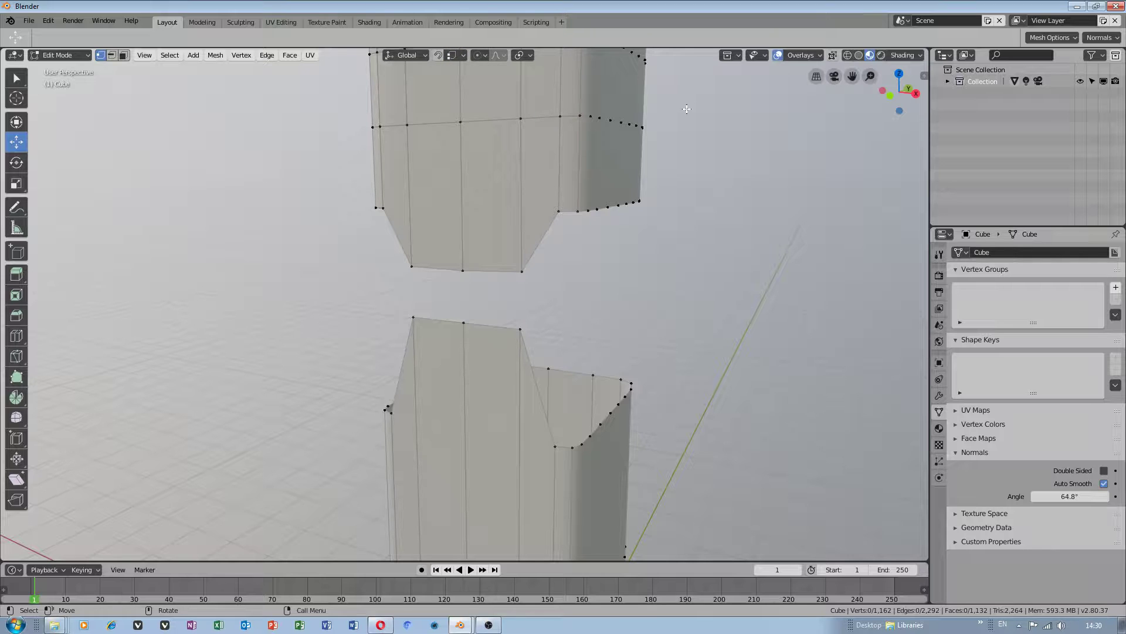
Step: Snap the upper part's three bottom vertices down onto the lower part so they auto-merge
click(456, 55)
click(521, 271)
drag(521, 271, 517, 321)
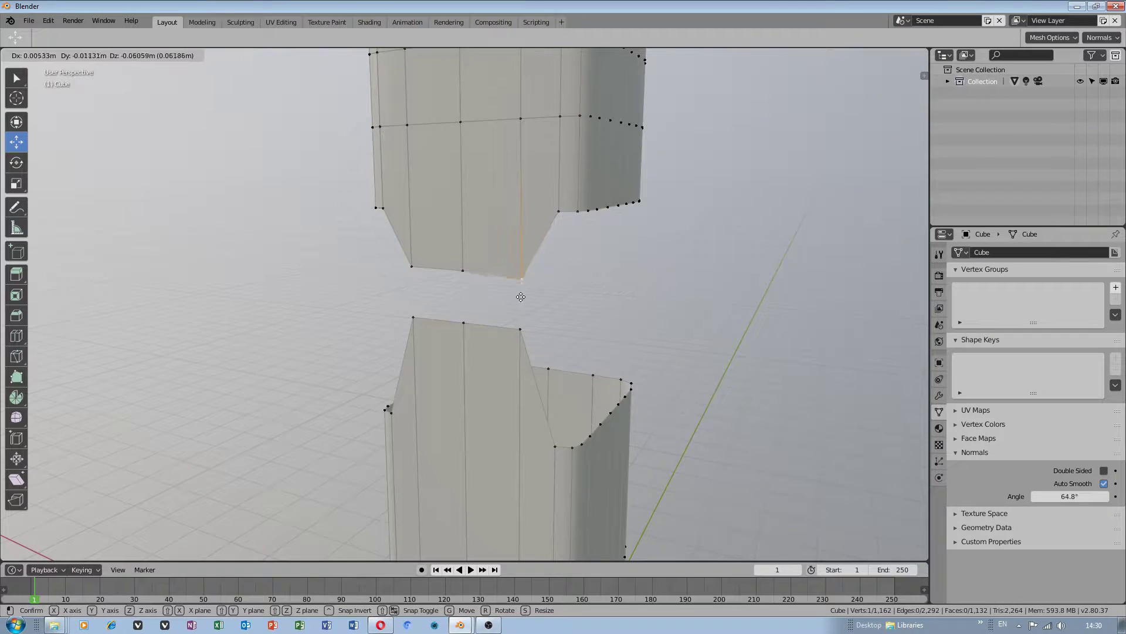
click(464, 271)
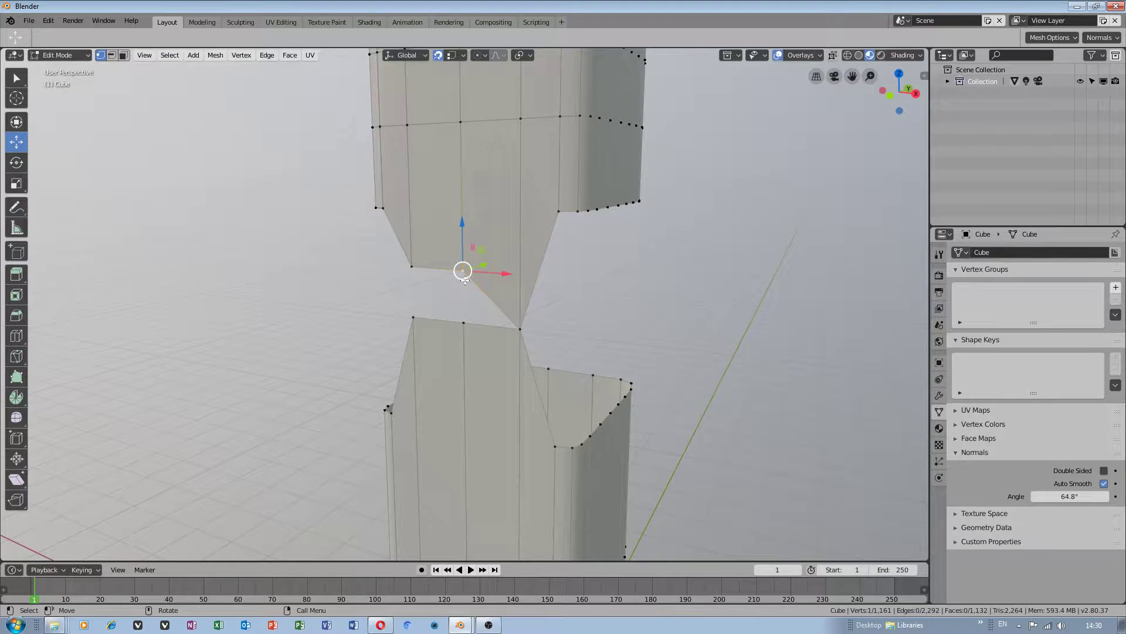
drag(464, 280, 464, 329)
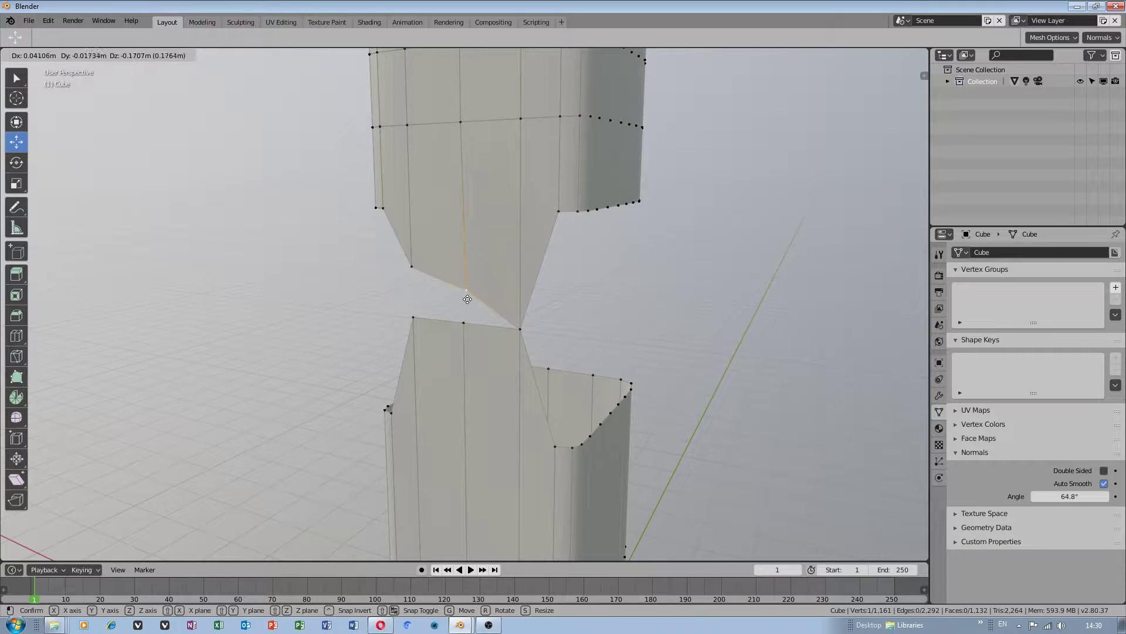
click(410, 283)
drag(410, 282, 411, 329)
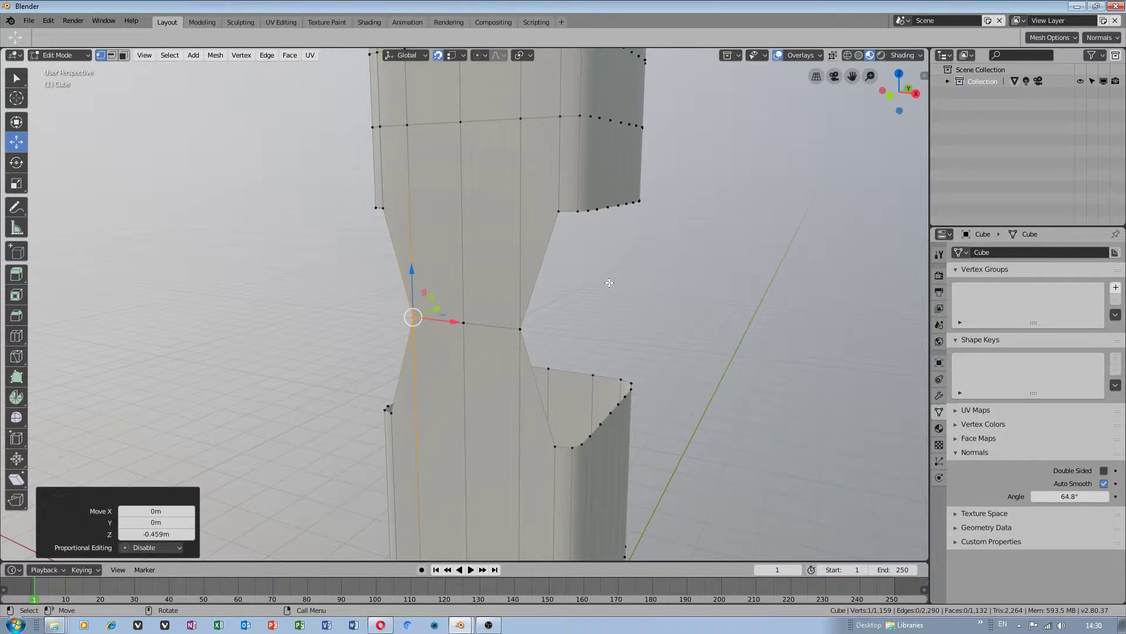
click(462, 64)
Step: Test-move a waist vertex to check the join, then undo it
key(g)
click(573, 321)
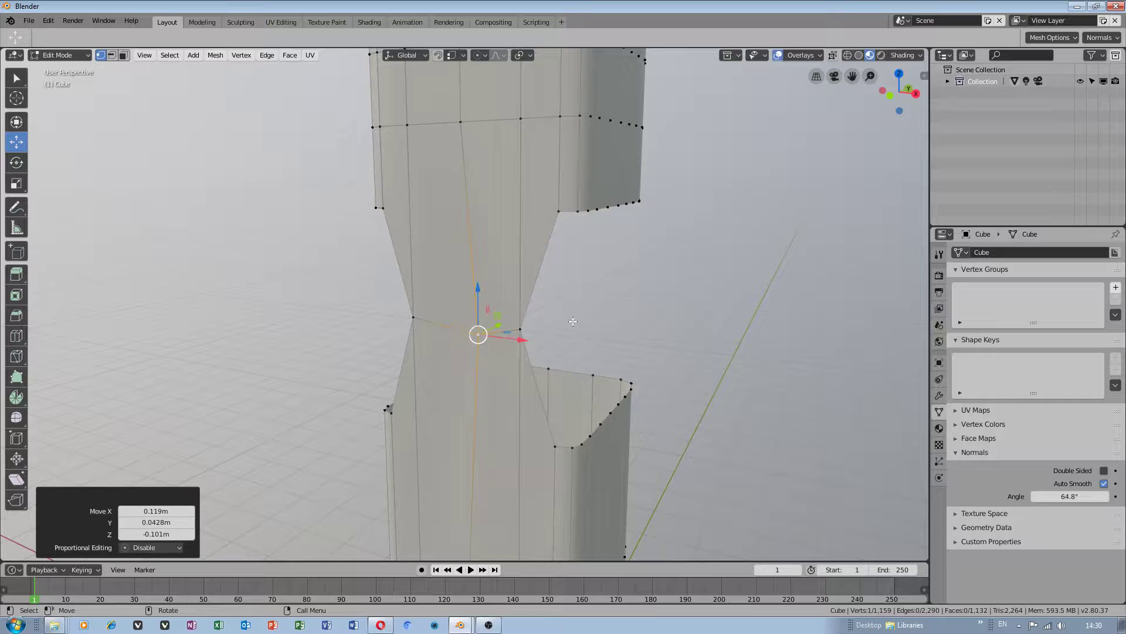
key(ctrl+z)
key(ctrl+z)
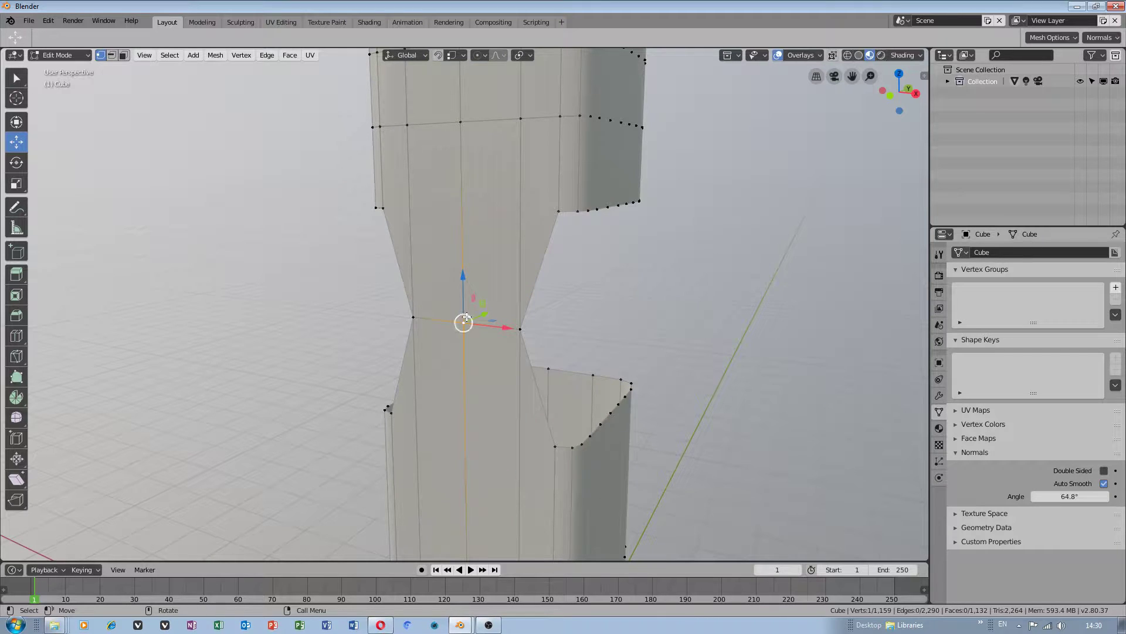
drag(465, 318, 469, 320)
key(ctrl+z)
mouse_move(661, 305)
middle_down()
mouse_move(619, 301)
mouse_move(635, 282)
mouse_move(767, 291)
mouse_move(892, 275)
mouse_move(885, 264)
mouse_move(893, 296)
mouse_move(680, 229)
middle_up()
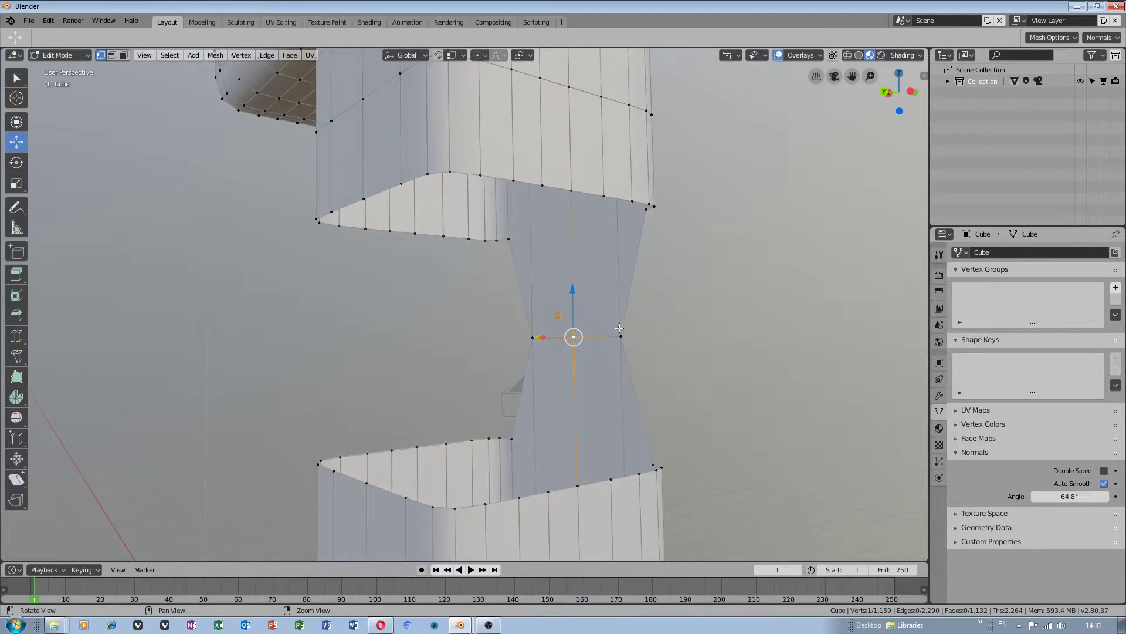
Step: Merge the two selected waist vertices At Center, leaving 1,158 vertices
mouse_move(609, 317)
middle_down()
mouse_move(619, 314)
mouse_move(607, 328)
mouse_move(684, 328)
mouse_move(611, 329)
mouse_move(659, 334)
mouse_move(632, 317)
middle_up()
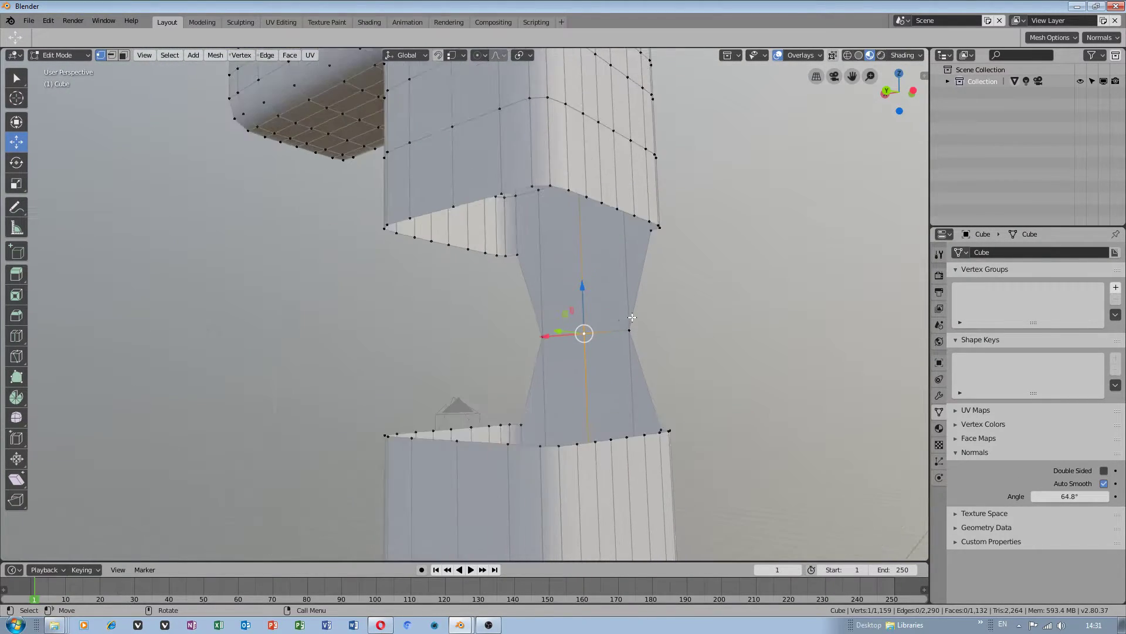
middle_drag(508, 236, 446, 276)
scroll(440, 281, up, 3)
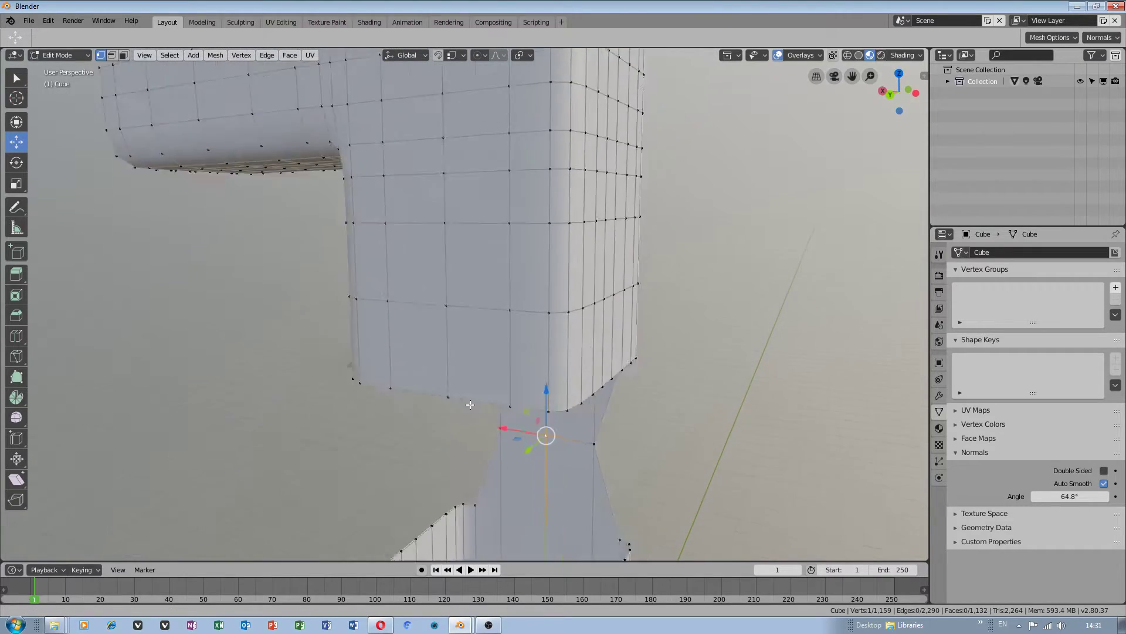
scroll(434, 284, up, 2)
scroll(434, 284, down, 3)
scroll(528, 235, down, 2)
mouse_move(498, 357)
middle_down()
mouse_move(516, 241)
mouse_move(539, 219)
middle_up()
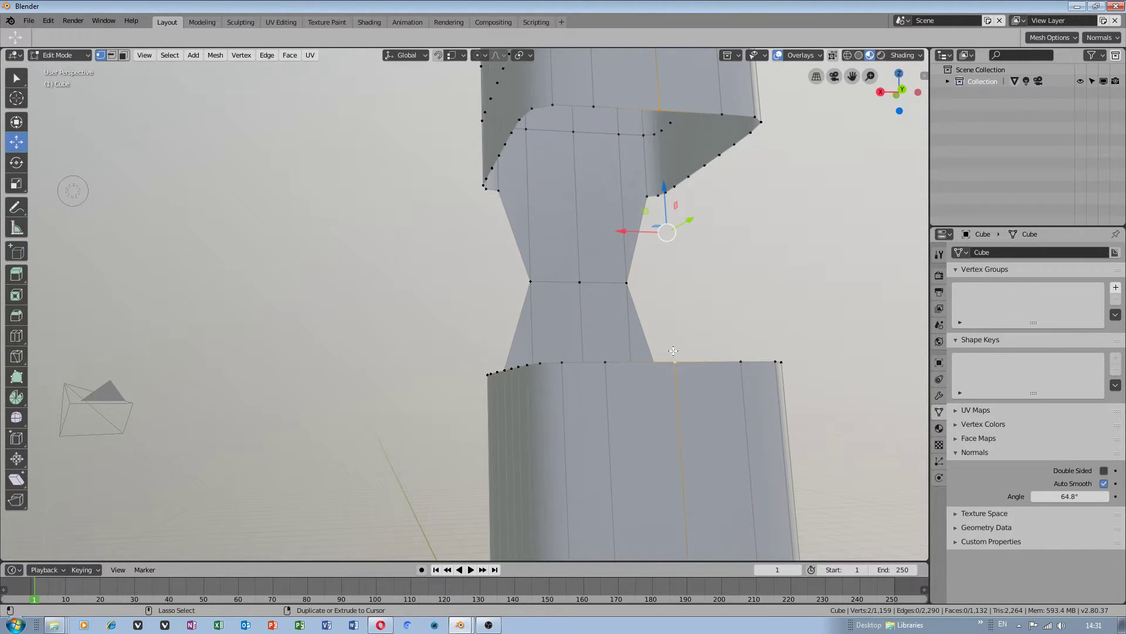
key(ctrl+v)
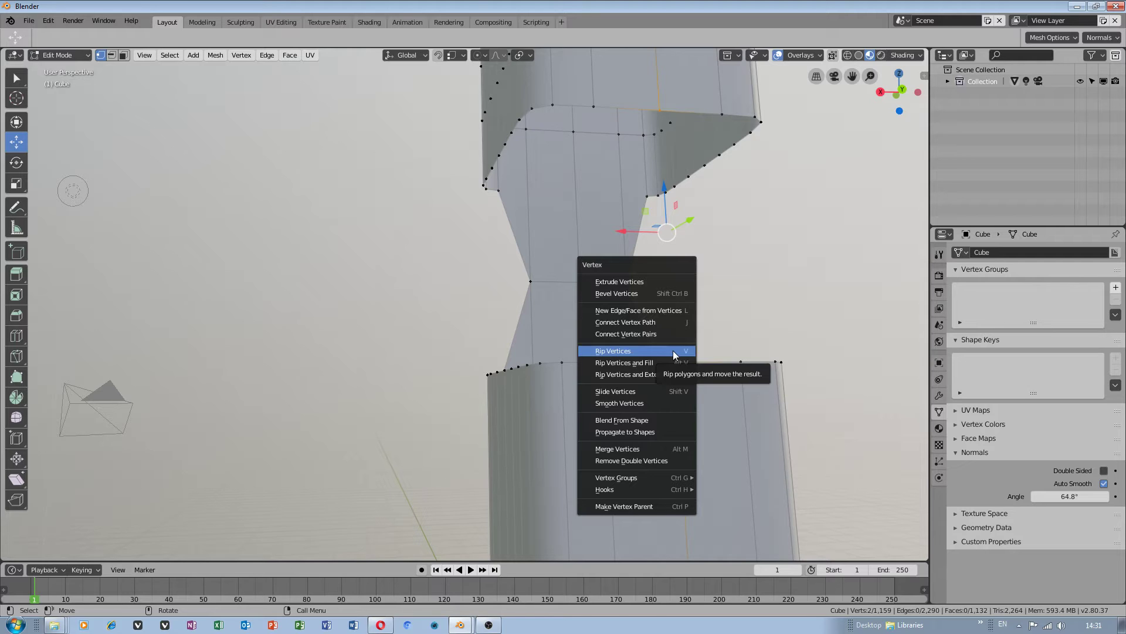
click(632, 450)
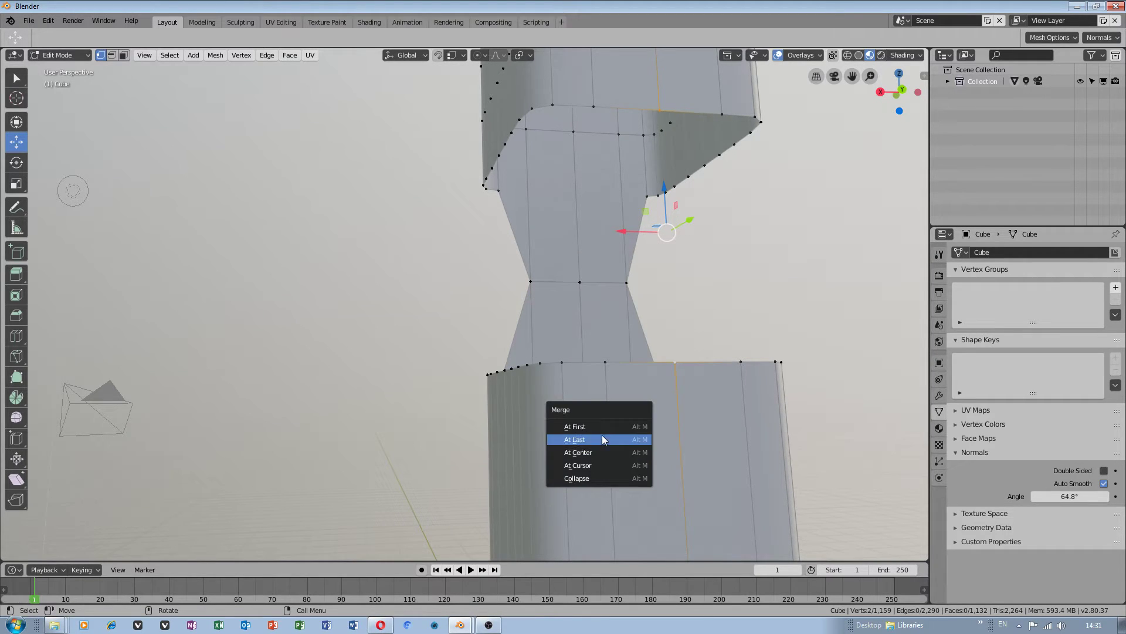
click(592, 453)
mouse_move(604, 381)
middle_down()
mouse_move(630, 277)
mouse_move(578, 97)
middle_up()
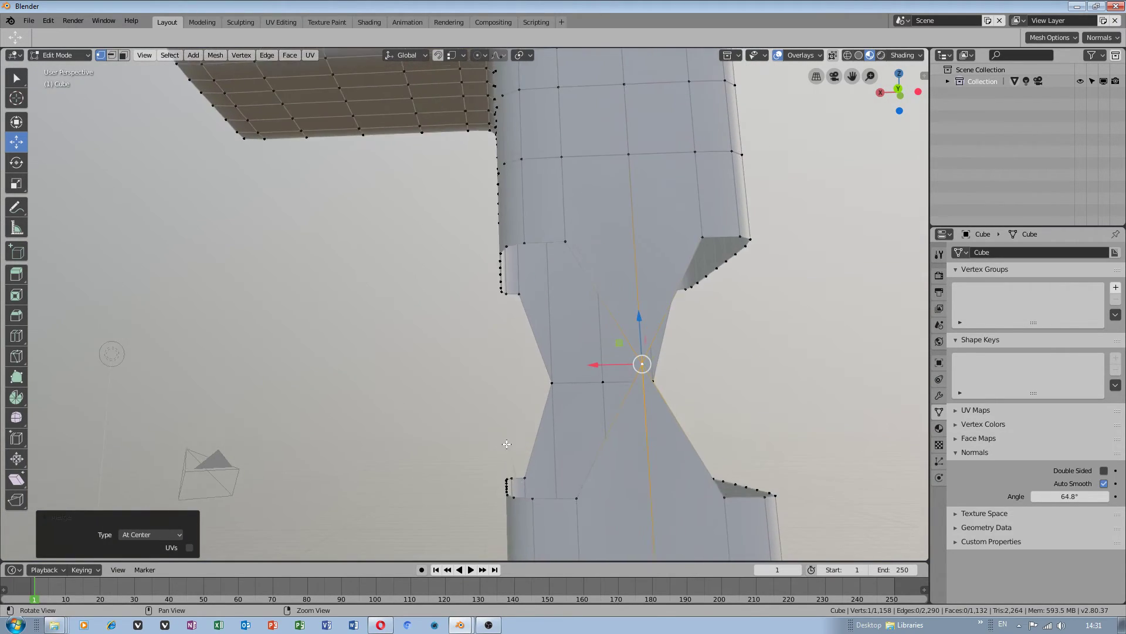